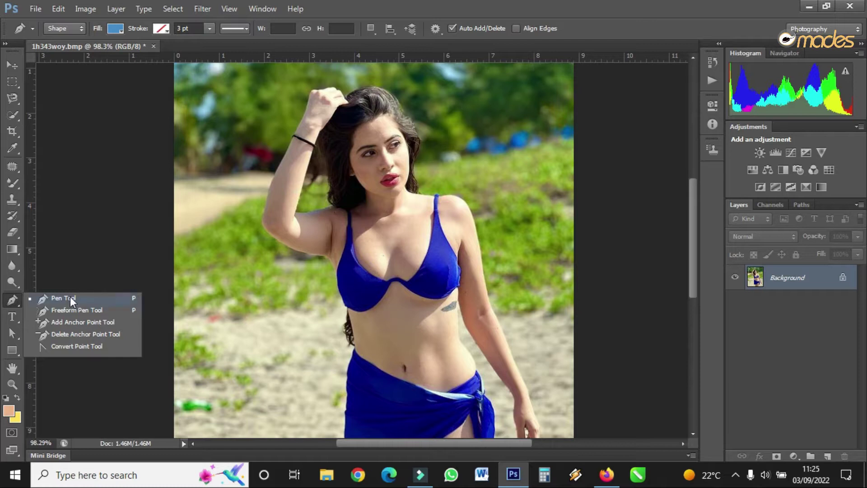
Activate the Pen tool and set its drawing mode to Path.
left_click(72, 301)
scroll(488, 237, "up", 3)
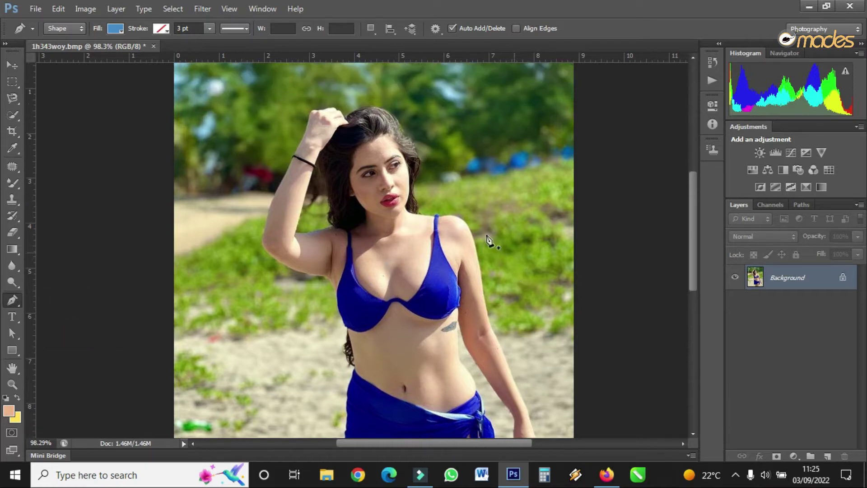
scroll(361, 115, "up", 5)
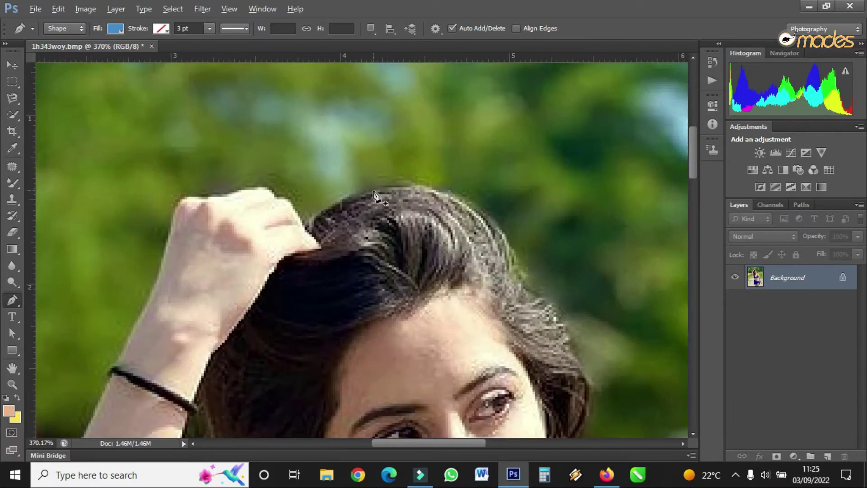
left_click(80, 29)
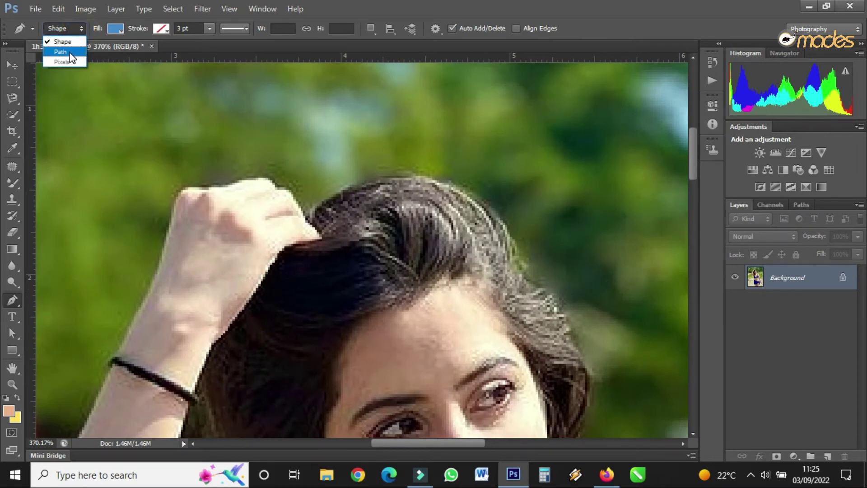
left_click(70, 53)
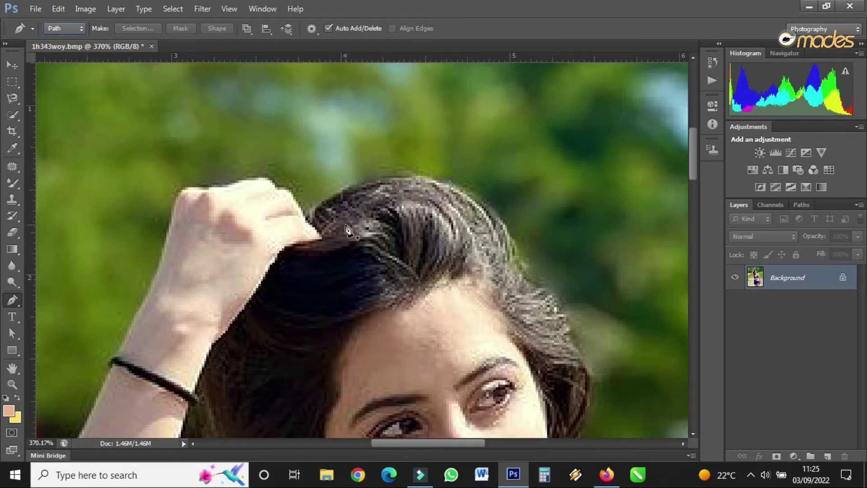
Start a path where the raised hand meets the hair and trace the crown's outline down to the head's right side.
left_click(308, 219)
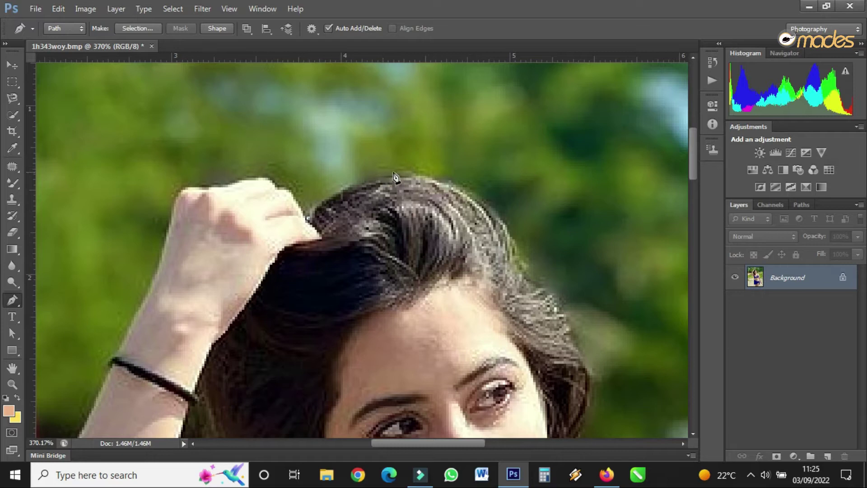
left_click(372, 183)
left_click_drag(372, 184, 414, 237)
left_click_drag(357, 152, 412, 180)
left_click(451, 186)
left_click(505, 232)
left_click_drag(505, 233, 516, 262)
left_click(506, 232)
left_click(526, 276)
Continue the path down the hair's outer edge to the outward bulge at eye level.
scroll(519, 275, "down", 3)
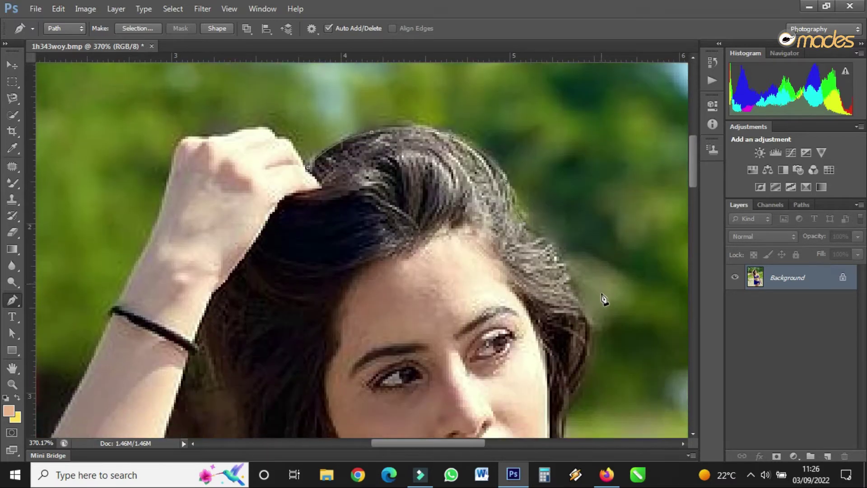
left_click(552, 201)
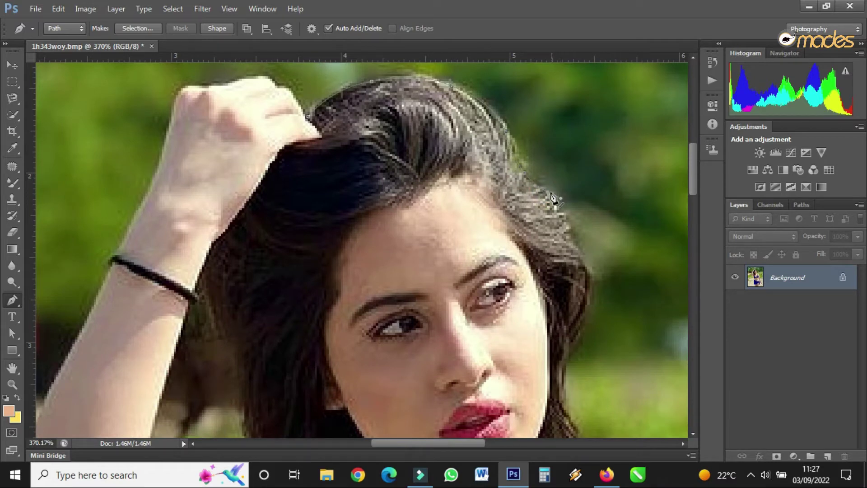
left_click(549, 196)
left_click(568, 233)
scroll(577, 243, "down", 3)
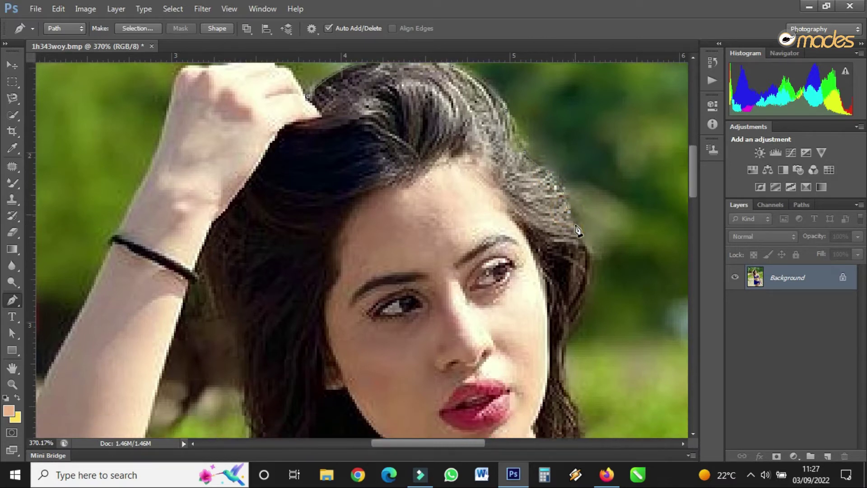
left_click(577, 163)
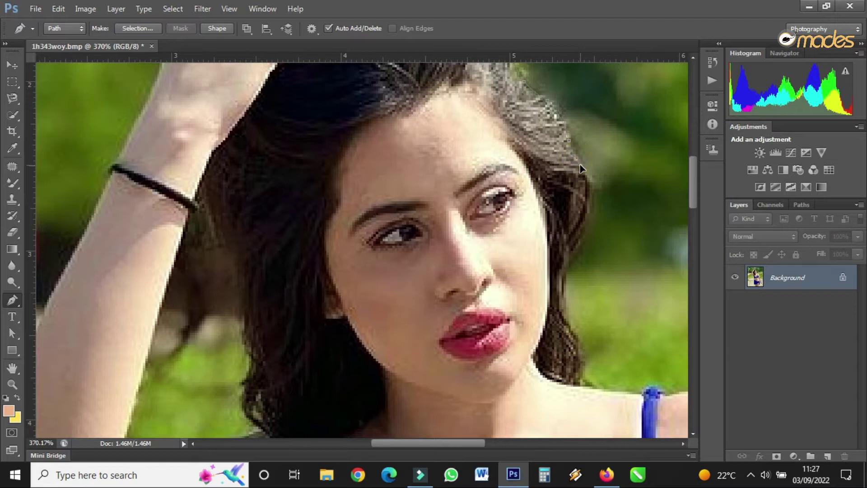
left_click(573, 159)
Curve the path around the hair bulge beside the cheek, making the last anchor a corner without its outgoing handle.
left_click(580, 242)
left_click(561, 287)
left_click_drag(561, 288, 552, 307)
left_click(581, 242)
scroll(580, 248, "down", 1)
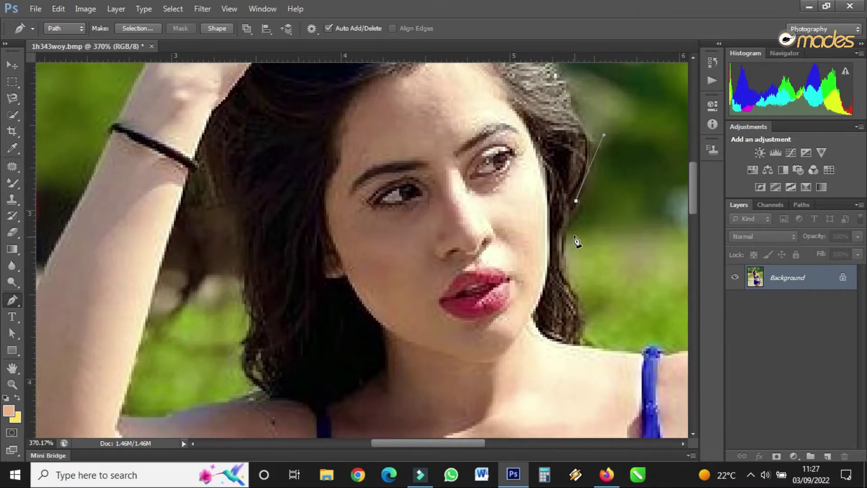
Trace the lower hair strands beside the jaw down to where they meet the shoulder, redoing the misplaced anchor.
left_click_drag(564, 234, 560, 261)
key("ctrl+z")
left_click_drag(564, 235, 560, 256)
left_click(564, 235)
left_click_drag(568, 282, 581, 302)
scroll(594, 281, "down", 3)
mouse_move(582, 280)
left_mouse_down()
mouse_move(579, 313)
mouse_move(582, 281)
left_mouse_up()
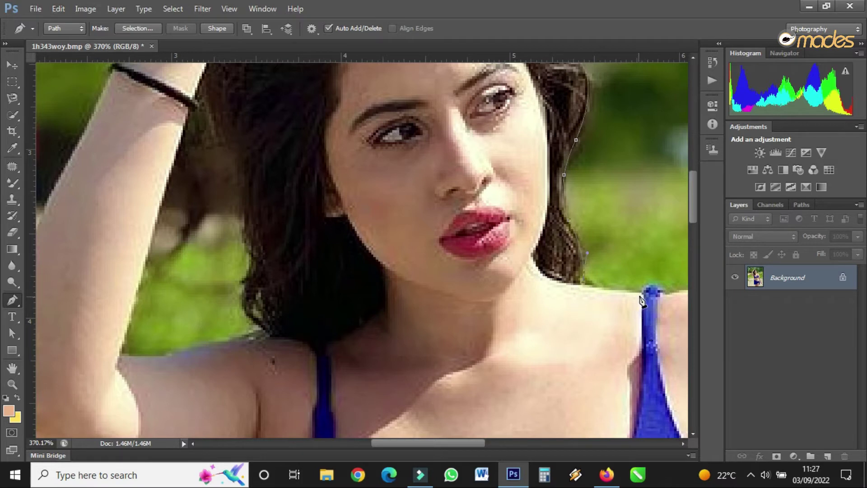
Extend the path along the shoulder line and over the top of the blue strap.
left_click_drag(642, 293, 653, 289)
left_click_drag(648, 313, 476, 271)
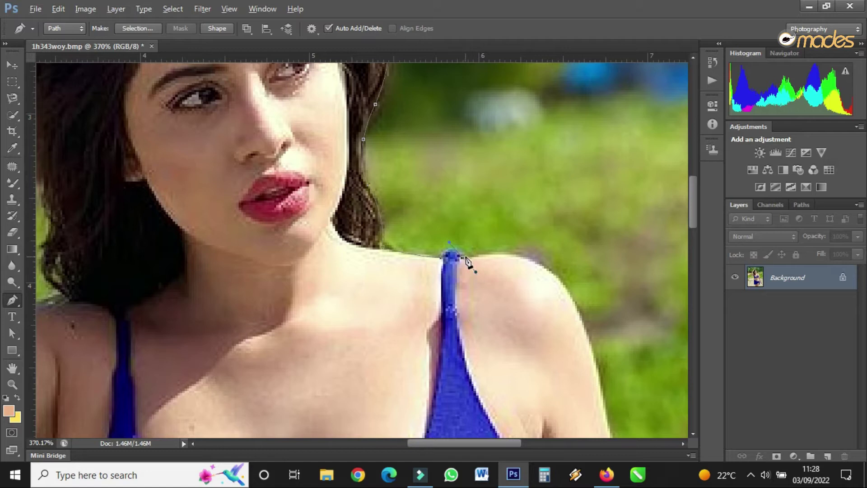
left_click(461, 257, "alt")
left_click_drag(481, 257, 491, 255)
left_click(481, 258, "alt")
Trace the rounded shoulder and the outer edge of the upper arm with curved segments.
left_click_drag(568, 297, 597, 353)
scroll(562, 290, "down", 4)
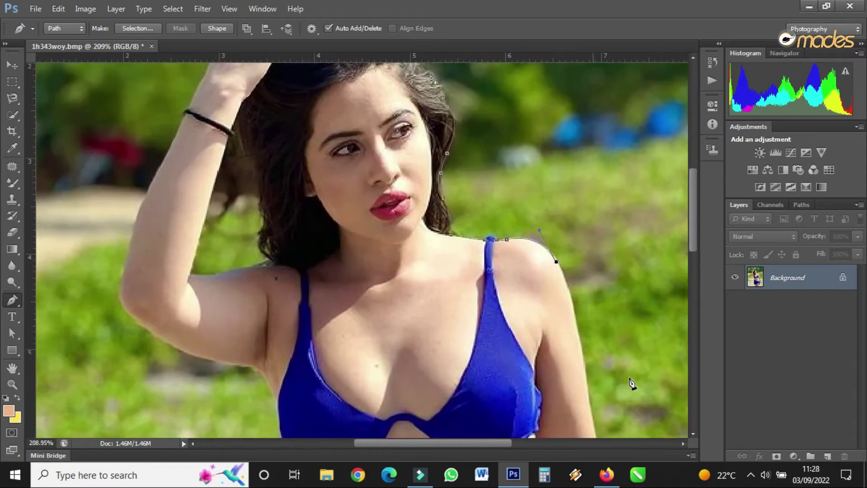
scroll(631, 383, "up", 4)
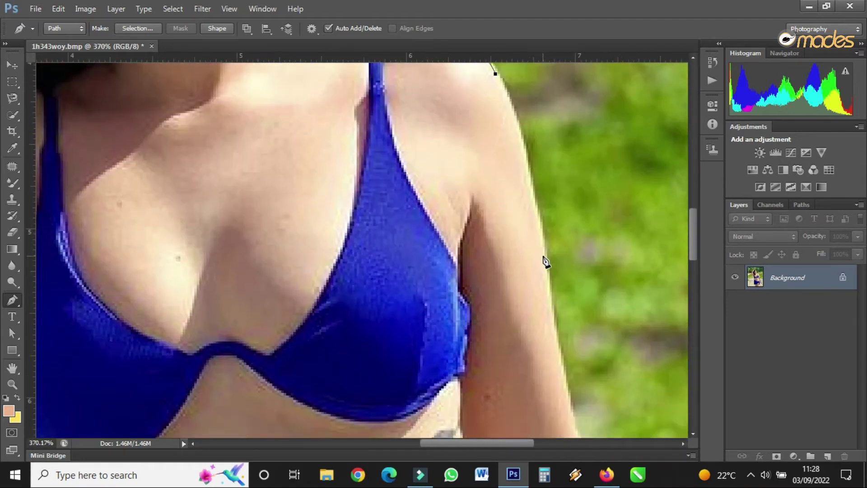
left_click_drag(545, 269, 552, 379)
left_click(545, 269, "alt")
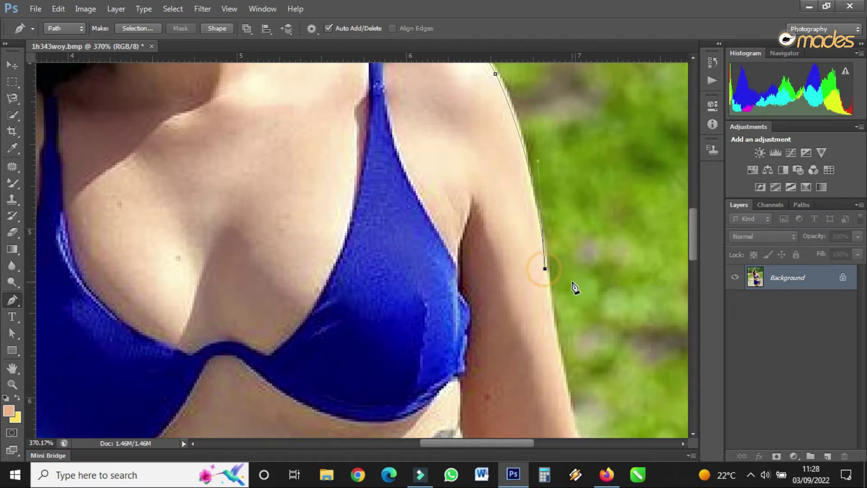
key("Right")
Continue the path along the outer upper arm to just above the elbow, replacing the first anchor attempt.
scroll(575, 287, "down", 5)
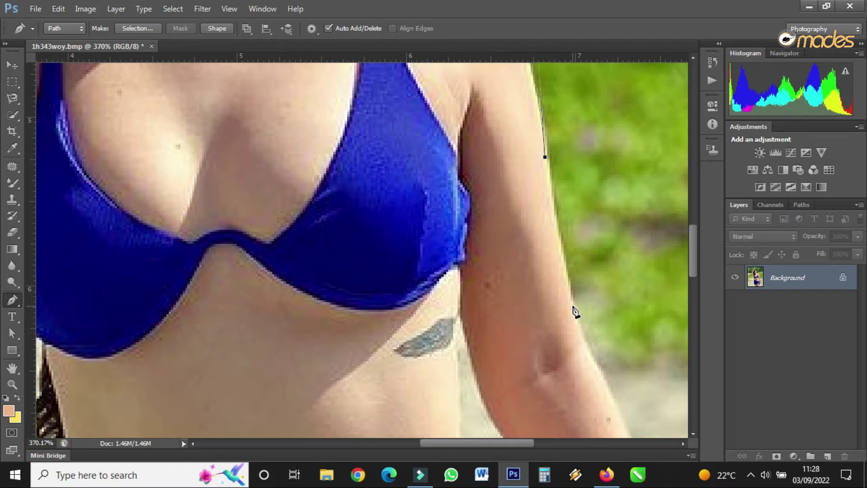
left_click_drag(567, 285, 581, 340)
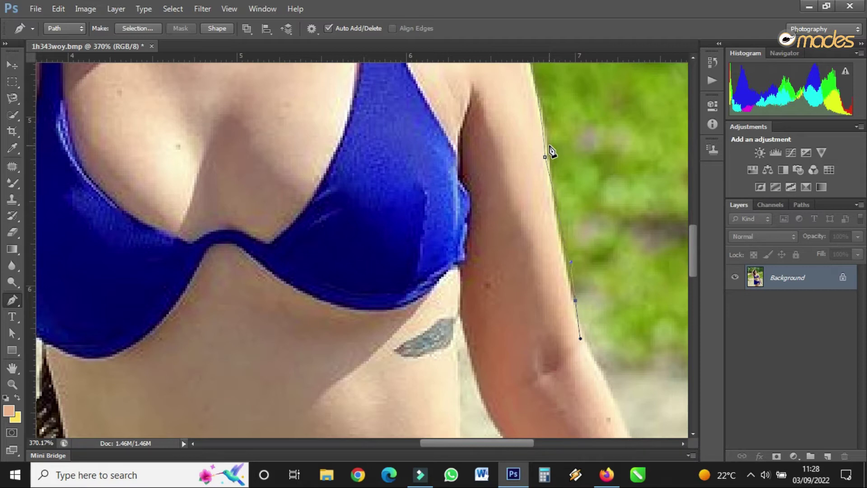
key("ctrl+z")
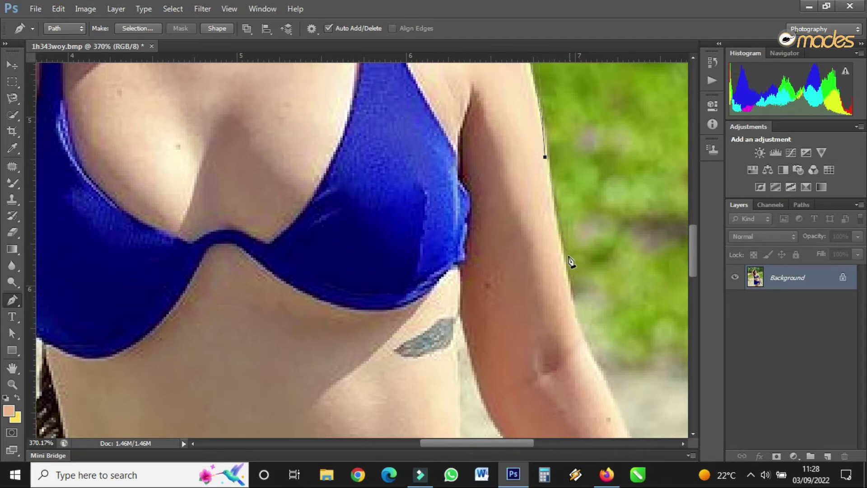
left_click_drag(573, 310, 590, 365)
left_click(573, 309)
Trace the outer edge of the elbow with a curved segment and remove the anchor's outgoing handle.
scroll(576, 316, "down", 2)
scroll(578, 311, "down", 2)
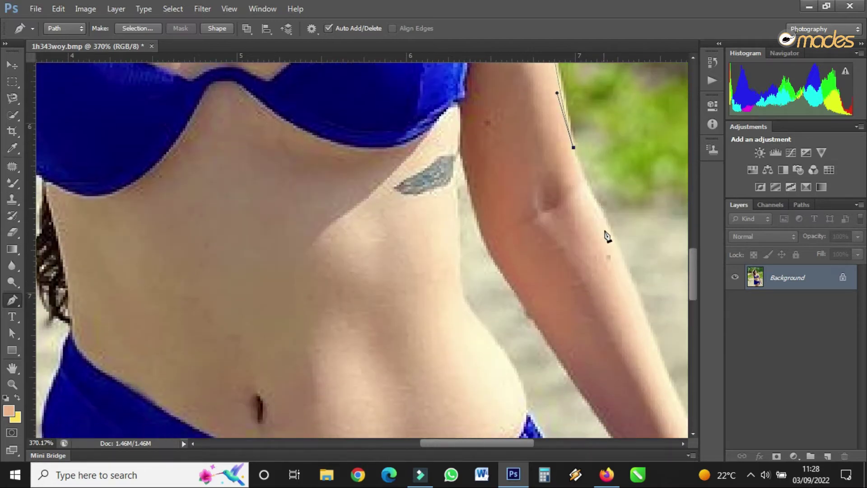
left_click(602, 215)
left_click_drag(602, 216, 621, 253)
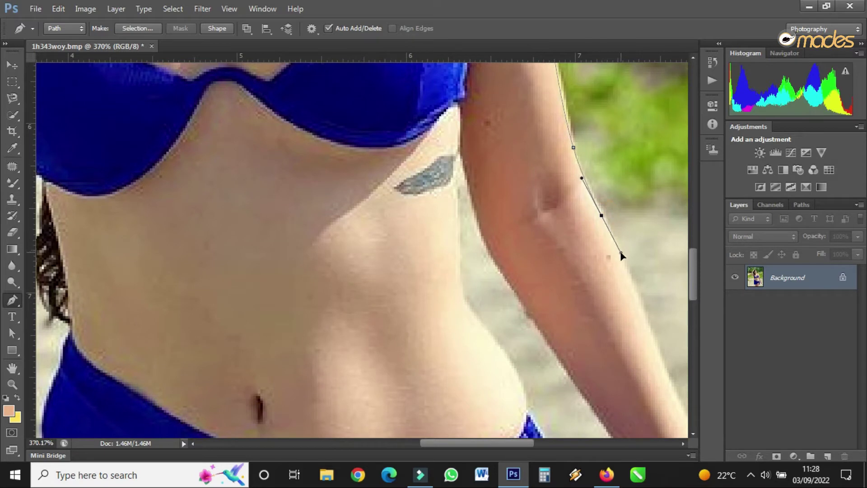
left_click(601, 216)
Extend the path down the outer edge of the forearm, redoing the last misplaced anchor.
scroll(605, 219, "down", 3)
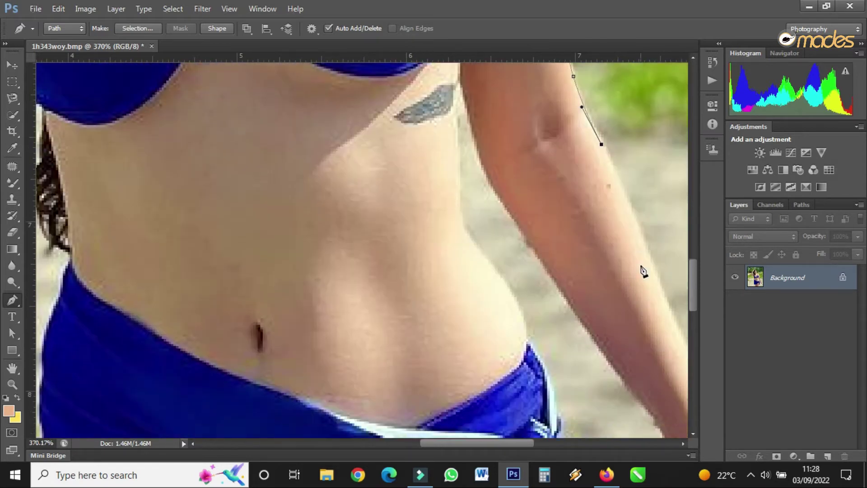
left_click(645, 196)
left_click(680, 293)
key("ctrl+z")
left_click(662, 245)
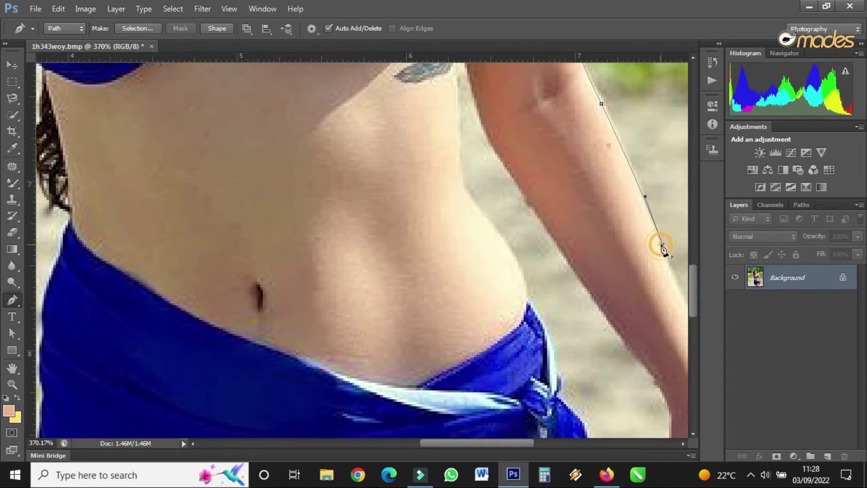
Trace the outer edge of the lower forearm to the wrist, ending at a corner anchor.
left_click_drag(649, 271, 392, 197)
left_click_drag(450, 271, 454, 282)
scroll(456, 286, "down", 2)
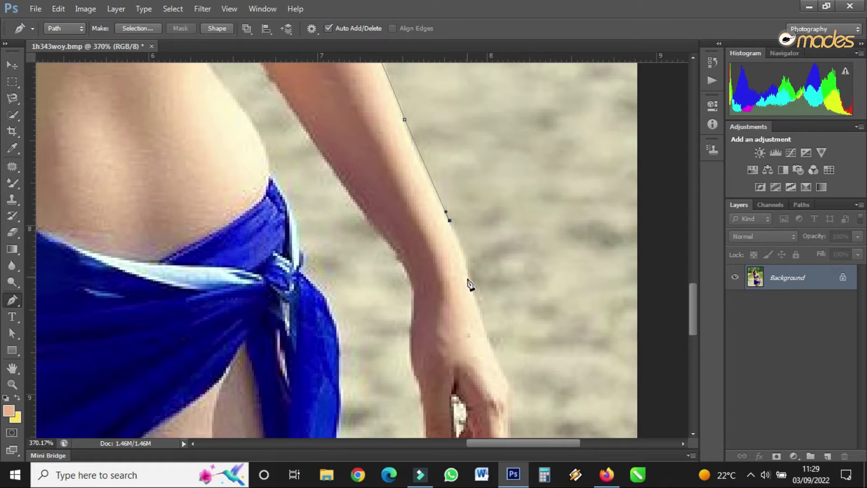
left_click_drag(472, 302, 473, 315)
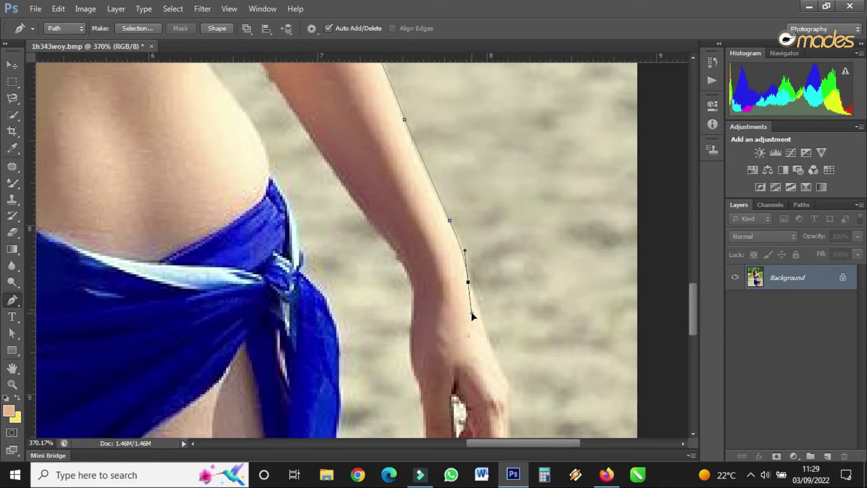
left_click(467, 282)
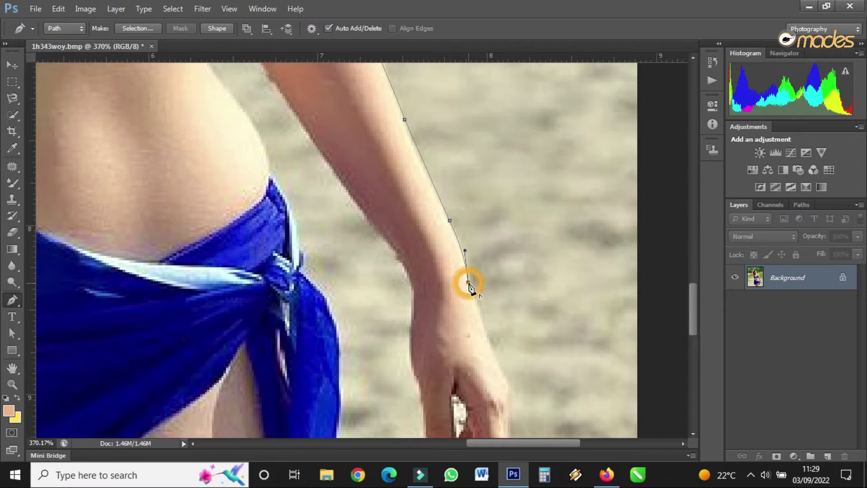
Trace the back of the lowered hand past the knuckles, undoing and re-placing the first anchor.
scroll(465, 289, "down", 3)
left_click_drag(496, 232, 515, 273)
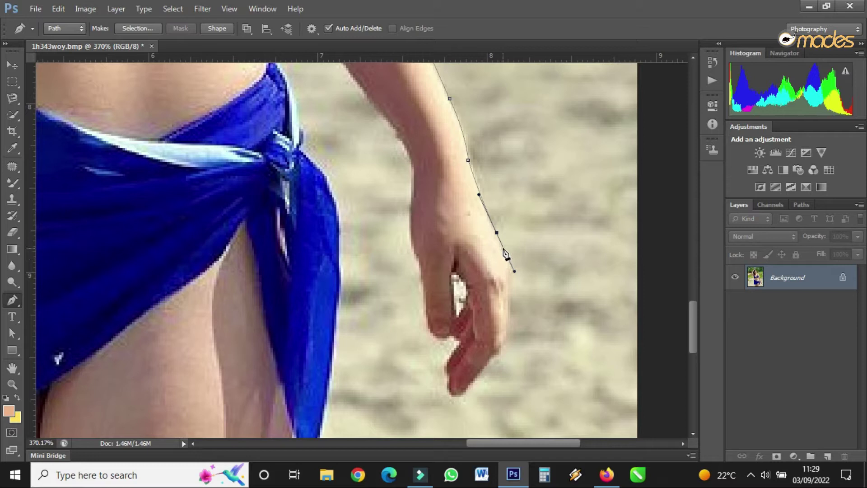
left_click(64, 10)
left_click(116, 34)
left_click_drag(500, 244, 501, 342)
left_click(499, 244, "alt")
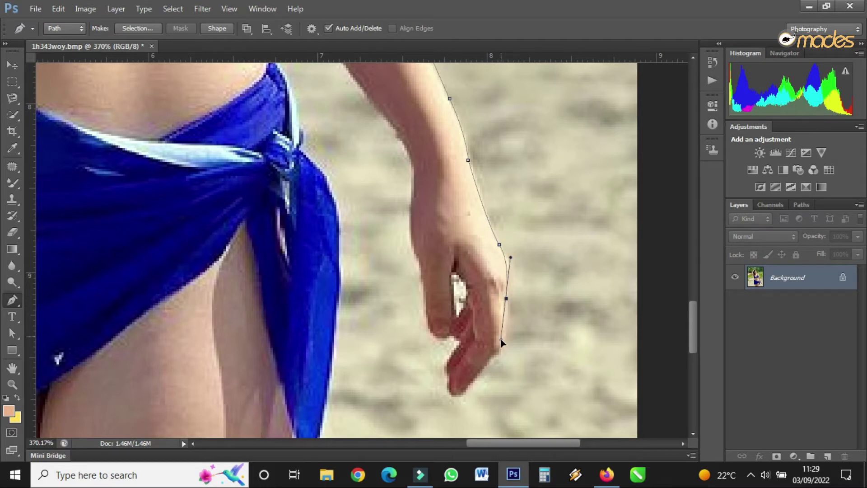
left_click(507, 298, "alt")
Outline the fingertips of the lowered hand and bring the path back up to the gap below the thumb.
left_click(504, 342)
left_click(497, 359)
key("ctrl+z")
left_click(479, 373)
left_click_drag(466, 397, 461, 399)
key("ctrl+z")
left_click(464, 399)
left_click_drag(451, 390, 462, 341)
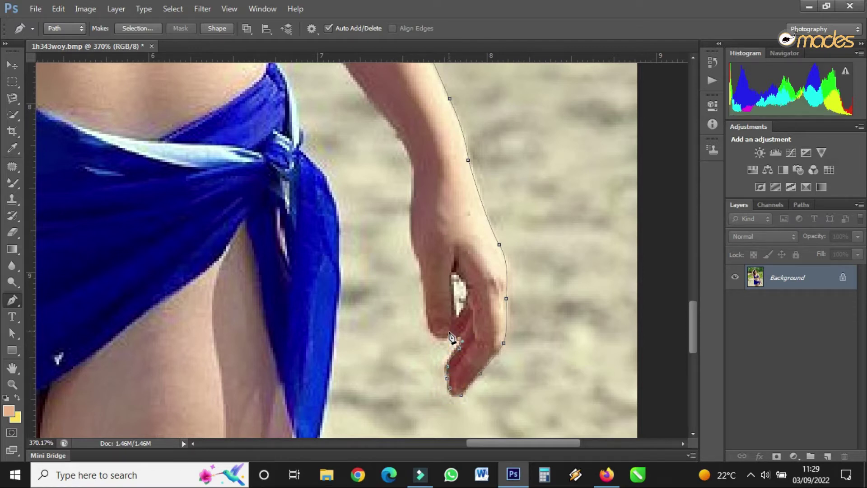
Trace around the tip of the thumb and up its inner edge.
scroll(455, 344, "up", 2)
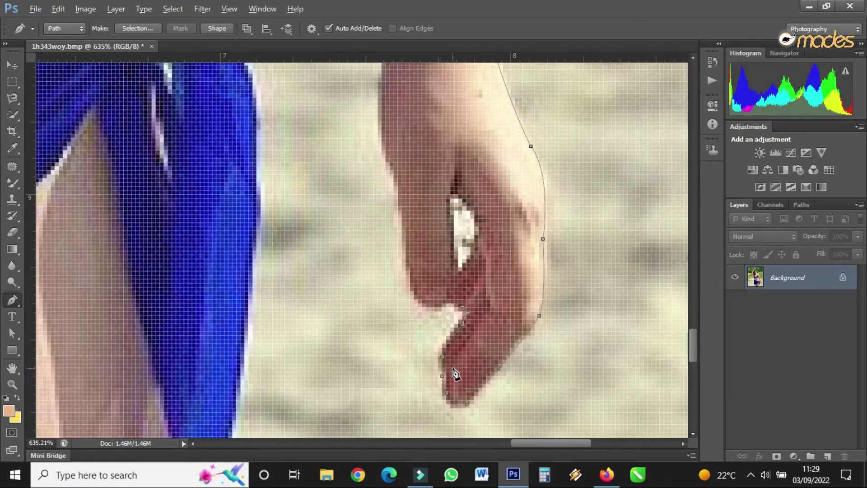
scroll(456, 374, "down", 2)
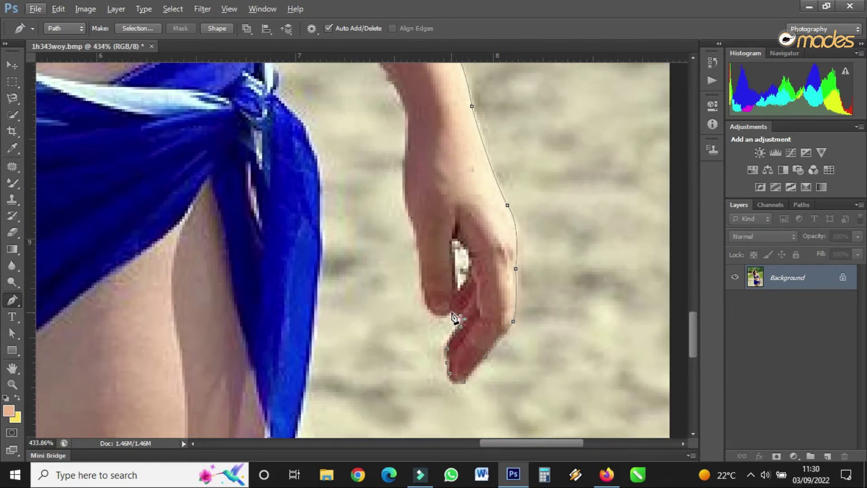
left_click_drag(453, 314, 433, 313)
left_click_drag(422, 283, 419, 264)
left_click(418, 249)
left_click(415, 226)
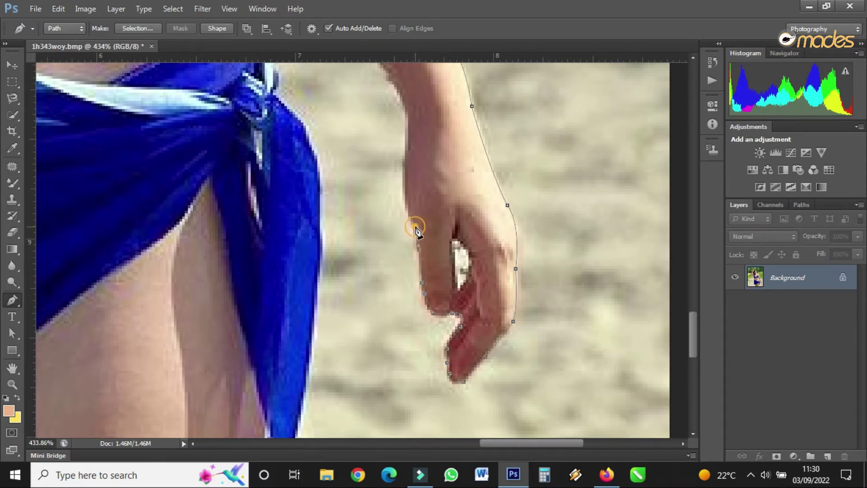
Continue the path up the inner edge of the hand to the wrist, ending at a corner anchor.
scroll(410, 214, "up", 1)
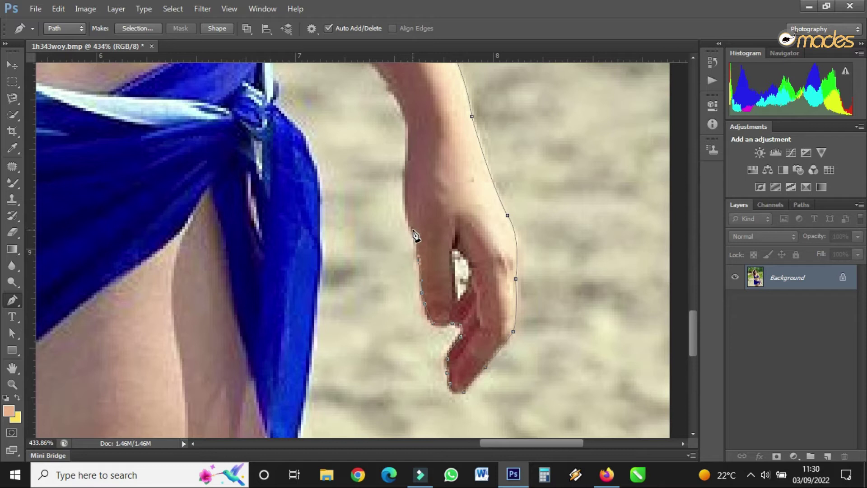
left_click_drag(406, 191, 406, 160)
scroll(408, 193, "up", 2)
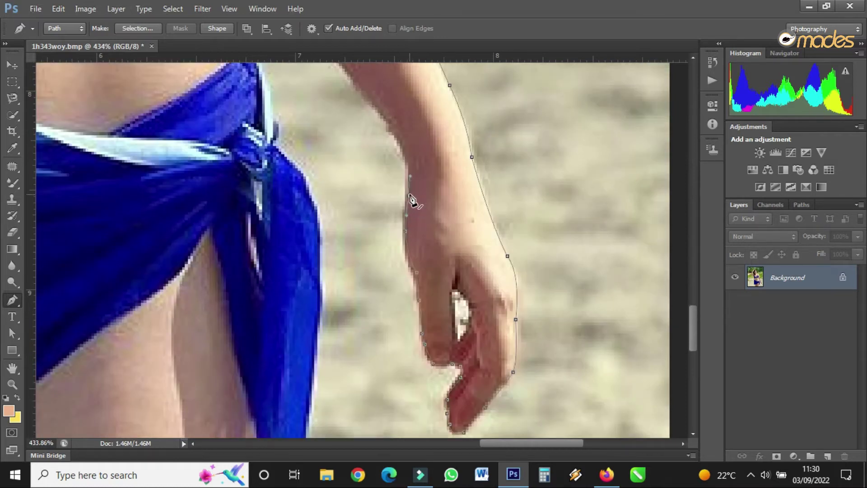
left_click(409, 197, "alt")
Continue the Pen path from the wrist up the inner edge of the lowered forearm, converting the last anchor to a corner.
left_click_drag(413, 163, 457, 257)
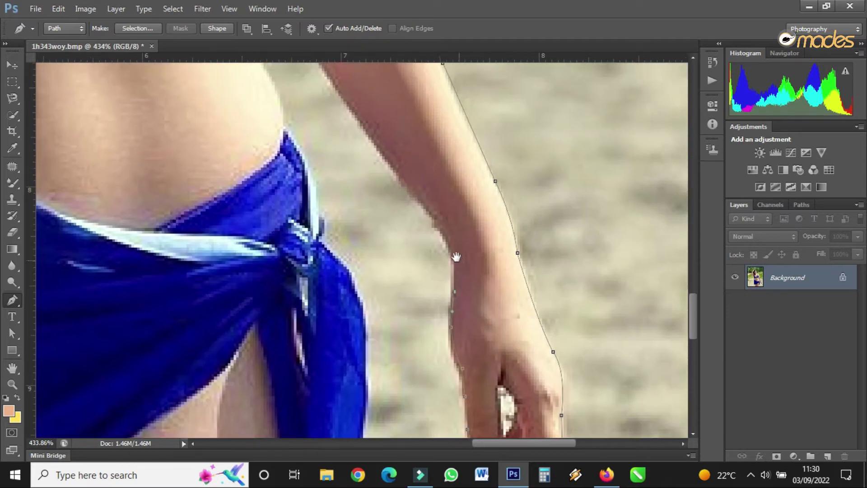
left_click(441, 226)
left_click(437, 226)
scroll(406, 212, "up", 3)
left_click(309, 149)
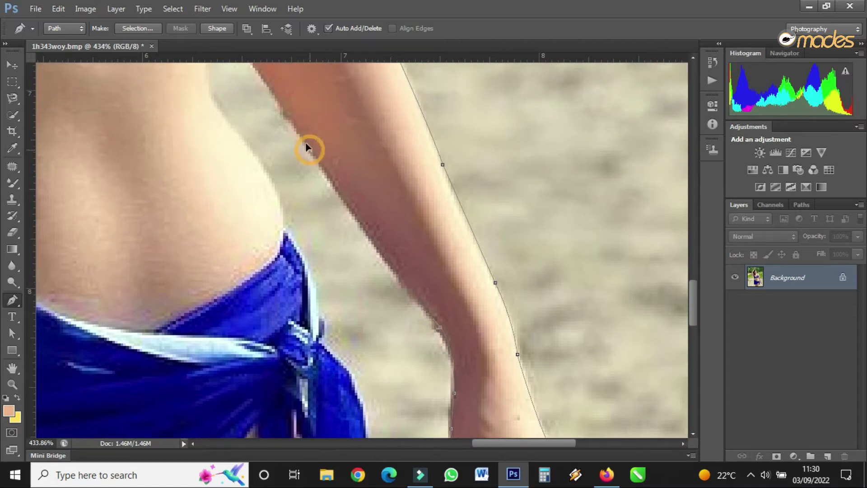
left_click(310, 150)
Carry the path past the inner elbow to where the arm meets the torso, ending at a corner anchor.
scroll(312, 158, "up", 5)
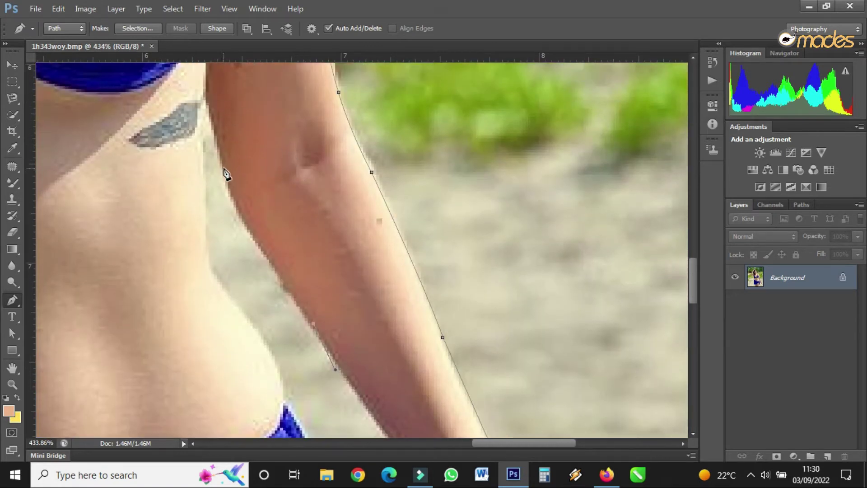
left_click_drag(215, 127, 211, 118)
scroll(222, 170, "up", 1)
scroll(211, 132, "down", 1)
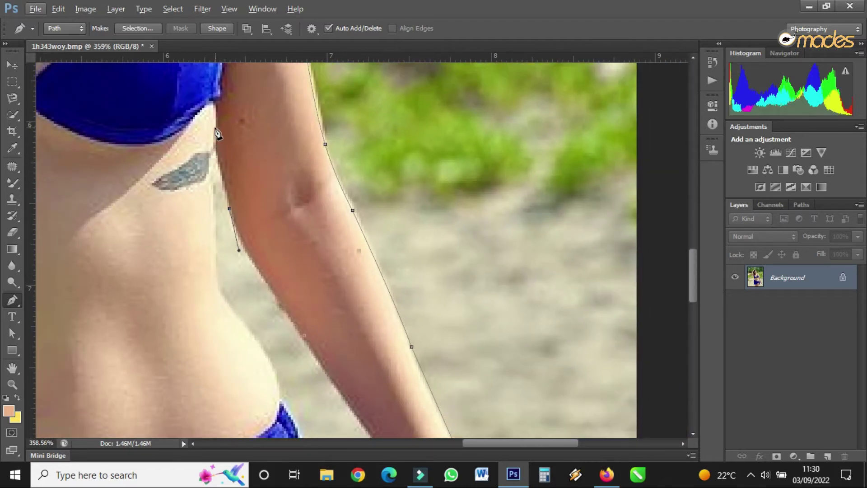
left_click_drag(216, 156, 211, 132)
left_click(216, 156, "alt")
Trace the side of the torso down through the waist to the sarong's upper edge at the hip, using corner anchors.
left_click_drag(214, 230, 214, 272)
left_click(214, 230, "alt")
scroll(222, 232, "down", 3)
left_click_drag(222, 225, 232, 247)
left_click(223, 225, "alt")
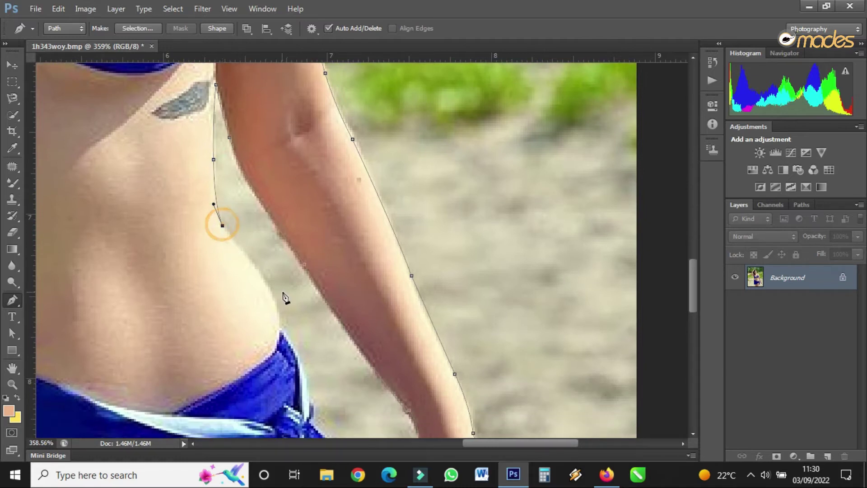
scroll(283, 296, "down", 4)
left_click_drag(255, 178, 265, 198)
left_click(255, 177, "alt")
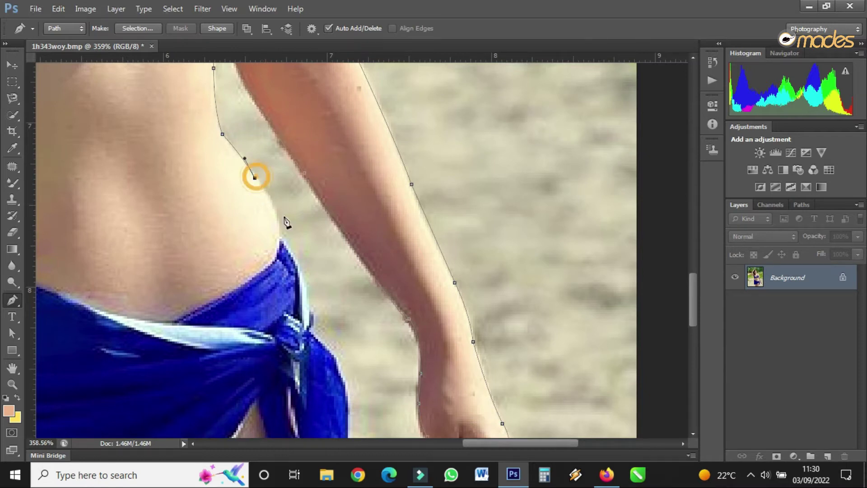
left_click_drag(280, 240, 275, 279)
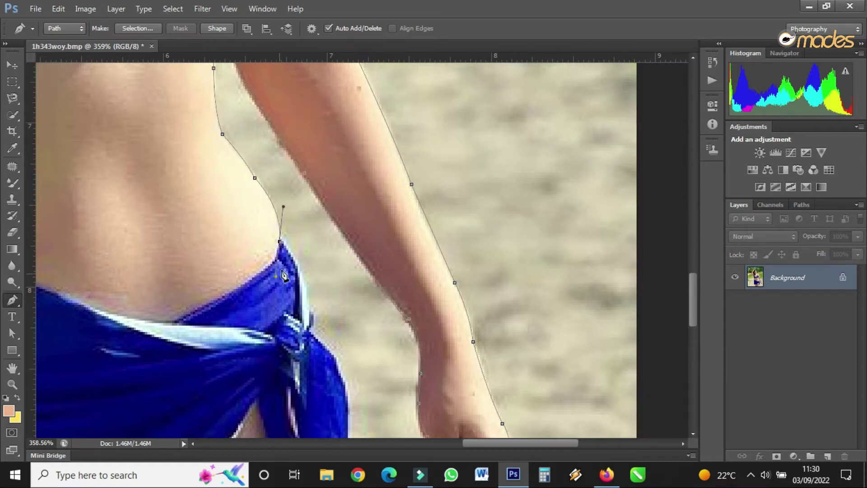
left_click(280, 241, "alt")
Outline the sarong's edge from the hip down to the knot with short straight segments.
left_click(294, 257)
left_click(302, 282)
left_click(310, 316)
left_click(307, 328)
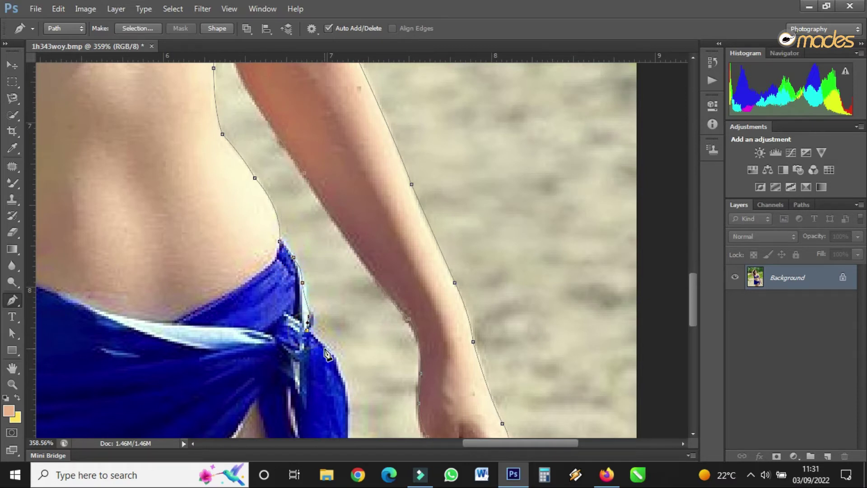
Trace the outer edge of the sarong's hanging end from below the knot down toward its tip.
scroll(347, 361, "down", 5)
scroll(356, 360, "down", 4)
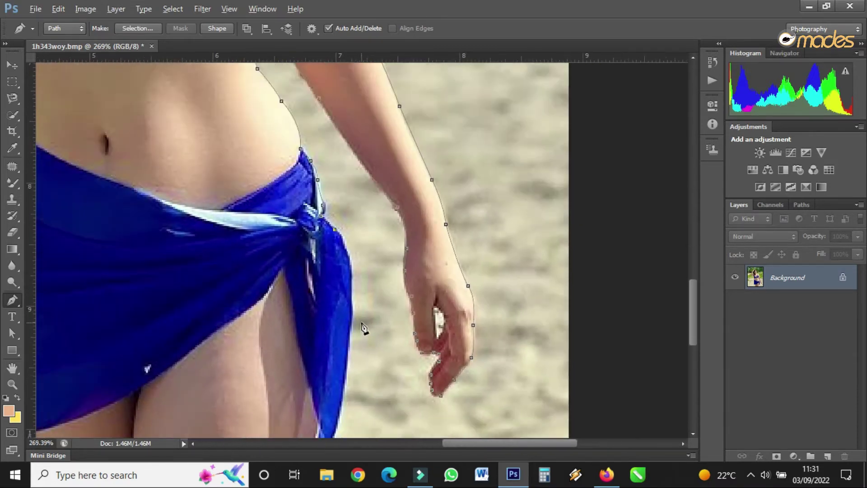
left_click_drag(355, 302, 352, 335)
left_click(355, 302, "alt")
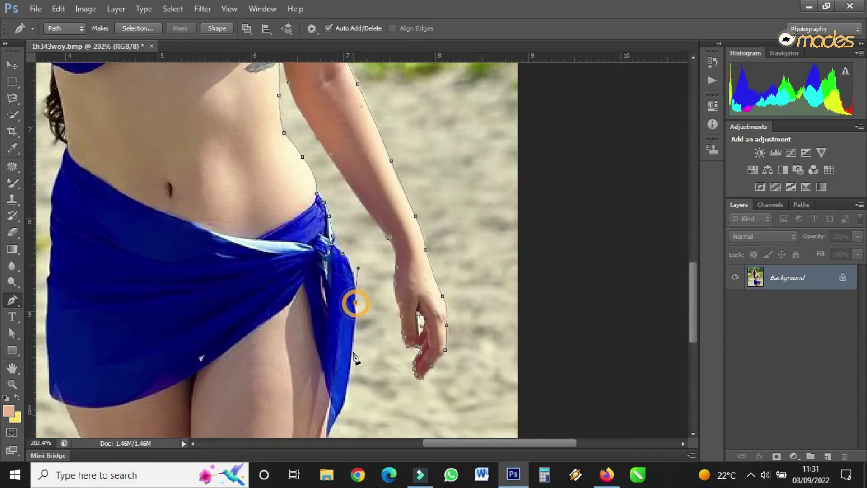
scroll(383, 252, "up", 4)
scroll(384, 251, "down", 2)
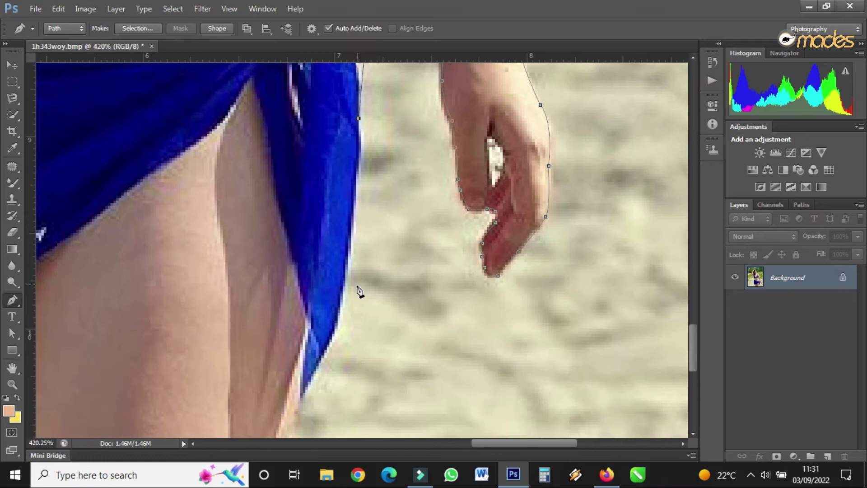
left_click(338, 308)
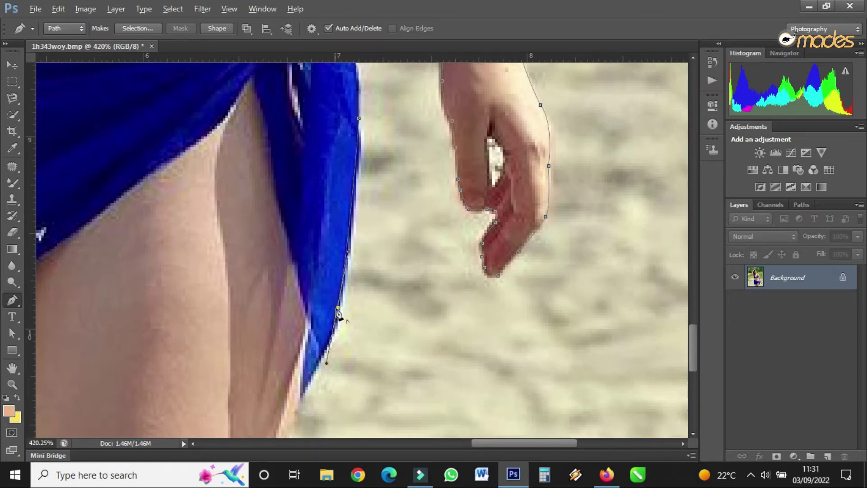
Continue the path past the sarong's tip and down the outer thigh to the photo's bottom edge.
scroll(337, 308, "down", 1)
scroll(337, 309, "down", 3)
scroll(330, 310, "down", 4)
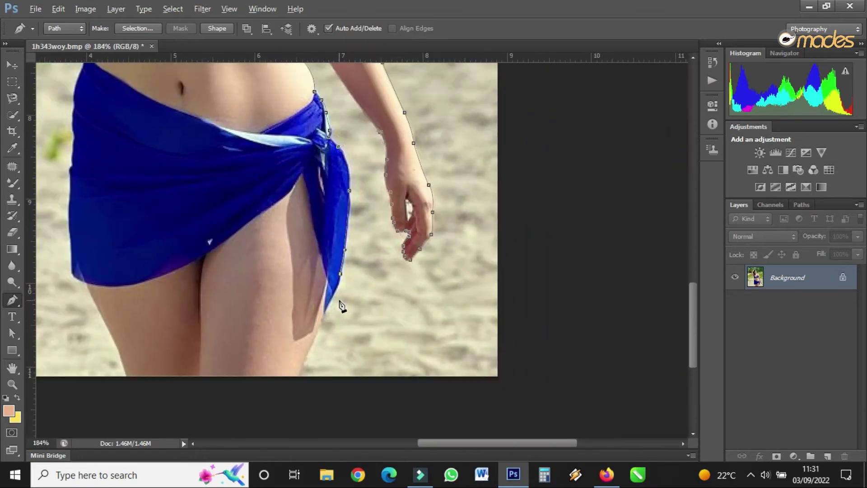
scroll(341, 305, "up", 2)
key("alt")
left_click_drag(318, 320, 294, 355)
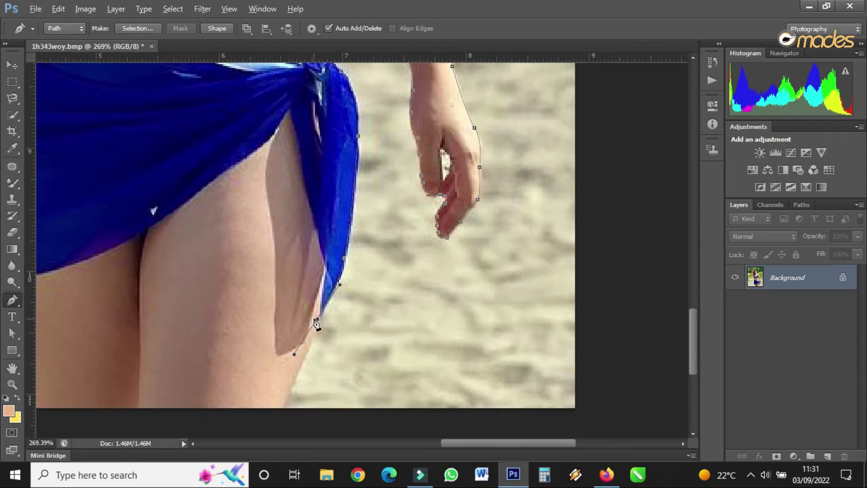
scroll(318, 316, "down", 3)
left_click(283, 322)
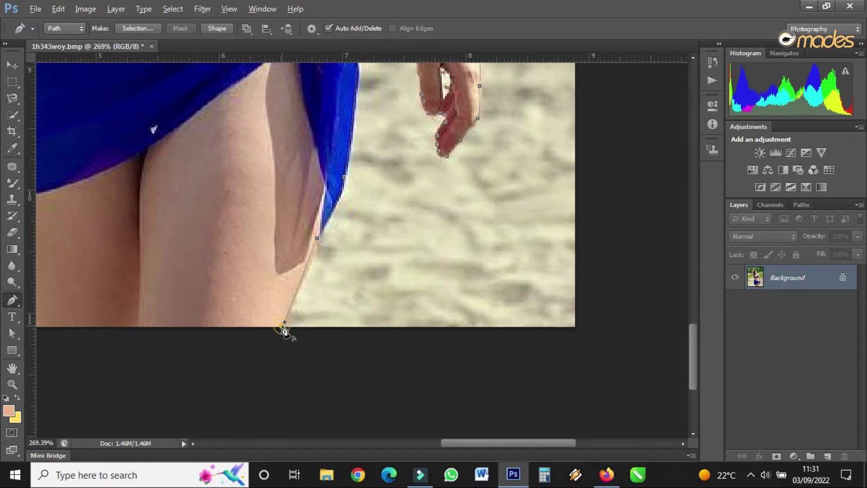
Run the path along the photo's bottom edge to the other thigh, then up its outer edge to the sarong's hem corner.
scroll(284, 330, "down", 4)
scroll(260, 333, "up", 4)
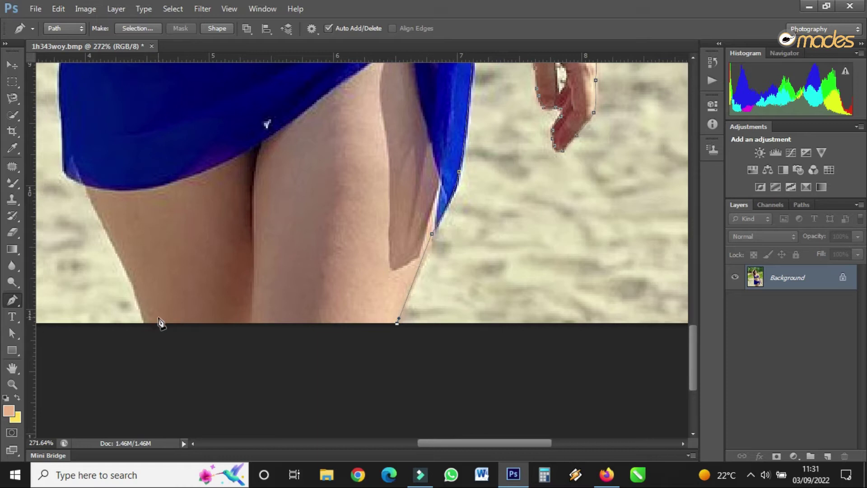
left_click(144, 322)
left_click_drag(123, 260, 113, 248)
scroll(122, 262, "up", 3)
left_click_drag(127, 187, 210, 258)
mouse_move(171, 228)
left_mouse_down()
mouse_move(163, 203)
mouse_move(170, 232)
left_mouse_up()
Trace the sarong's straight outer side upward from the hem corner, ending at a corner anchor beside the fold.
scroll(171, 228, "up", 5)
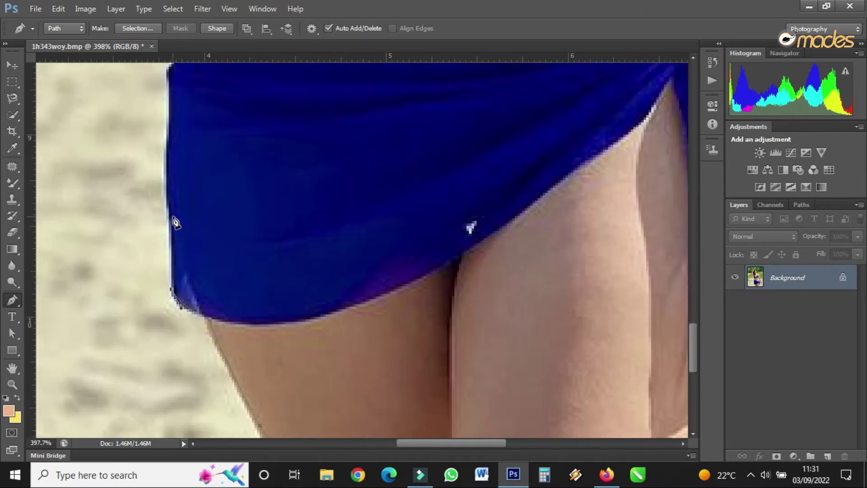
scroll(179, 217, "up", 3)
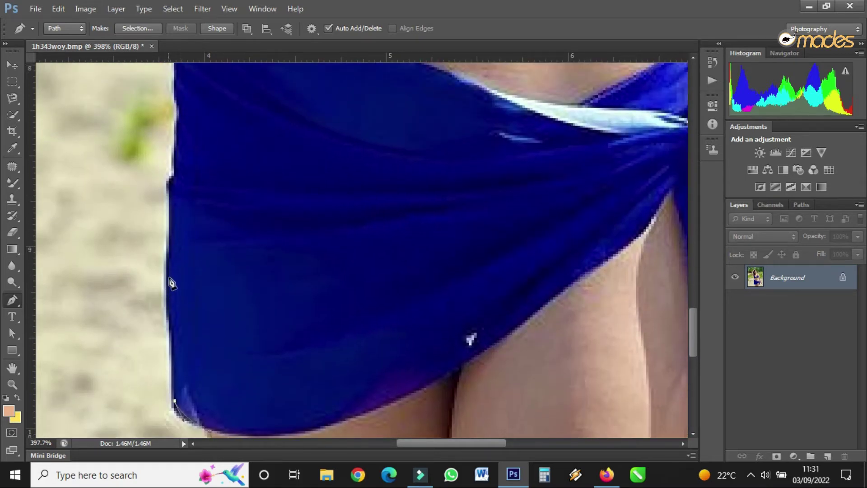
left_click_drag(171, 307, 168, 282)
left_click(171, 307, "alt")
scroll(176, 289, "up", 1)
left_click(172, 218)
left_click_drag(172, 218, 176, 182)
left_click(171, 221, "alt")
Follow the sarong's curved outer edge over the hip up to just below its waist point.
scroll(171, 221, "up", 2)
left_click_drag(176, 253, 178, 238)
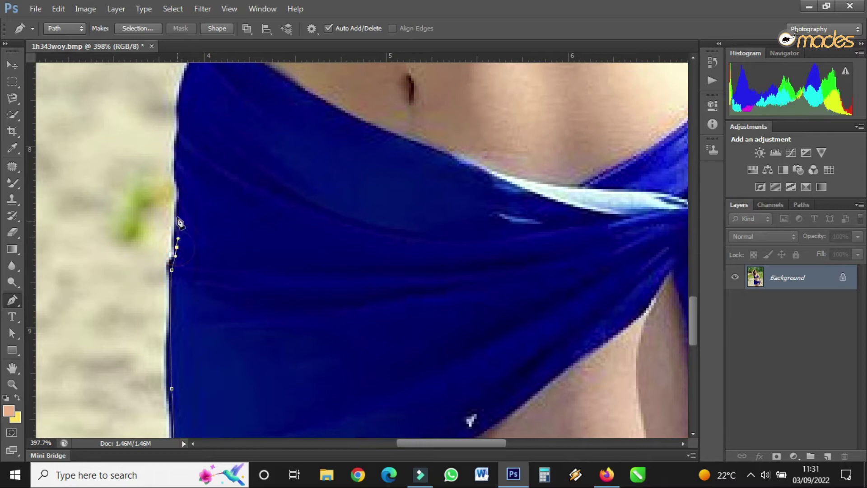
left_click_drag(178, 191, 185, 177)
scroll(183, 187, "up", 3)
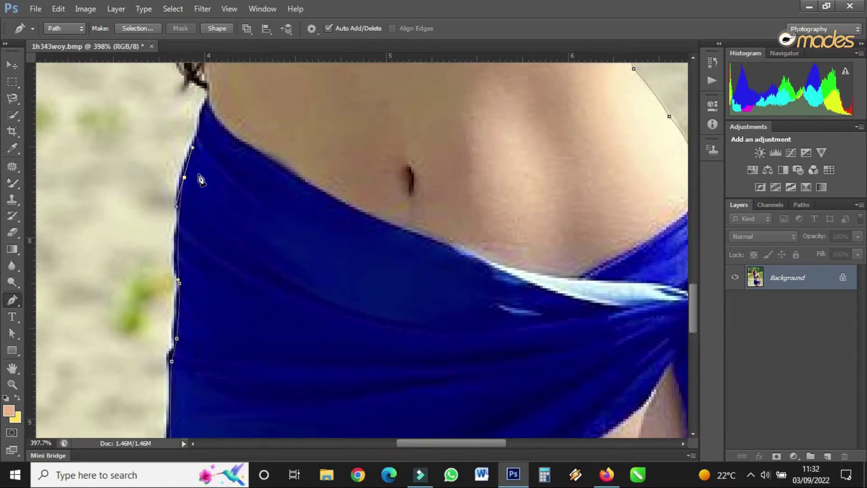
scroll(198, 149, "up", 6)
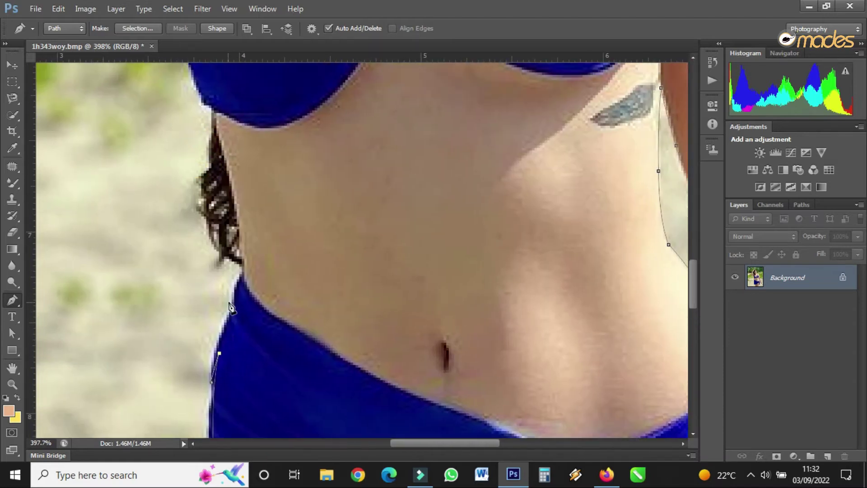
left_click(234, 304)
Outline the hair beside the waist and the outer edge of the bikini cup up to the armpit of the raised arm.
left_click_drag(238, 288, 199, 218)
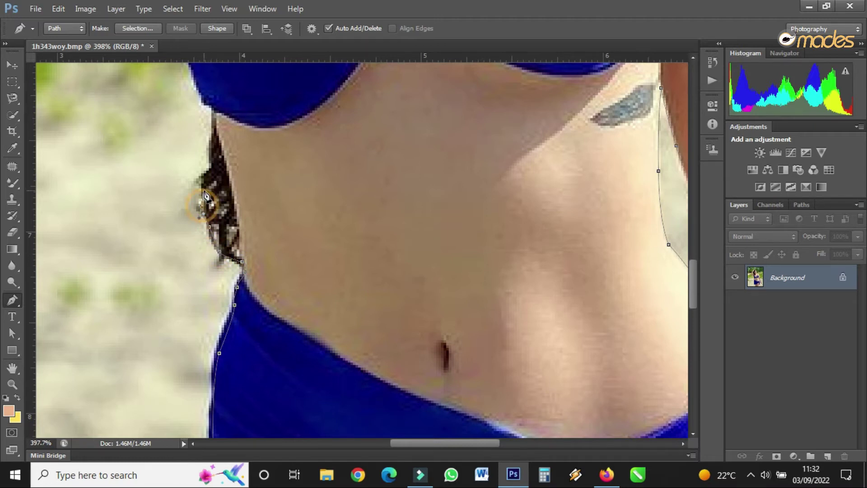
scroll(210, 189, "up", 3)
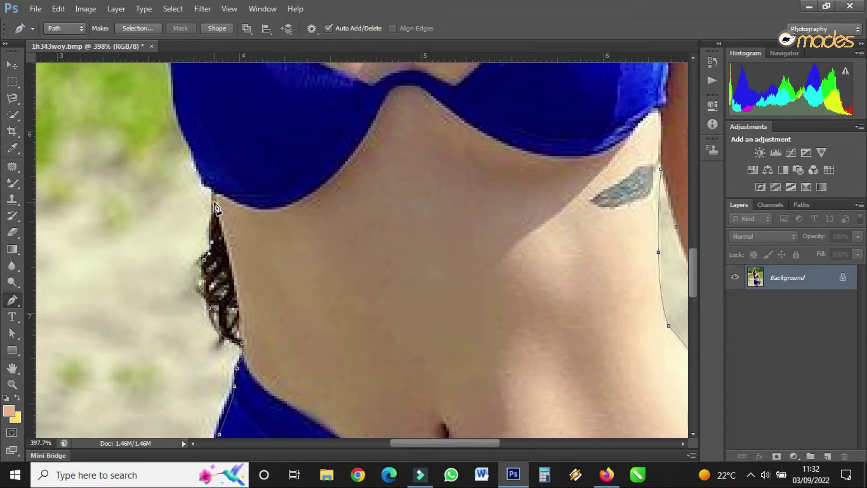
left_click_drag(207, 182, 244, 389)
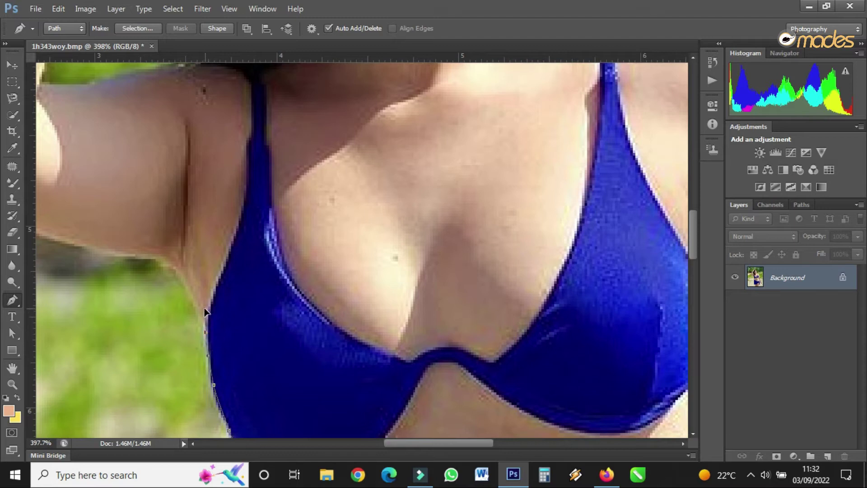
left_click(206, 332)
left_click_drag(176, 264, 357, 311)
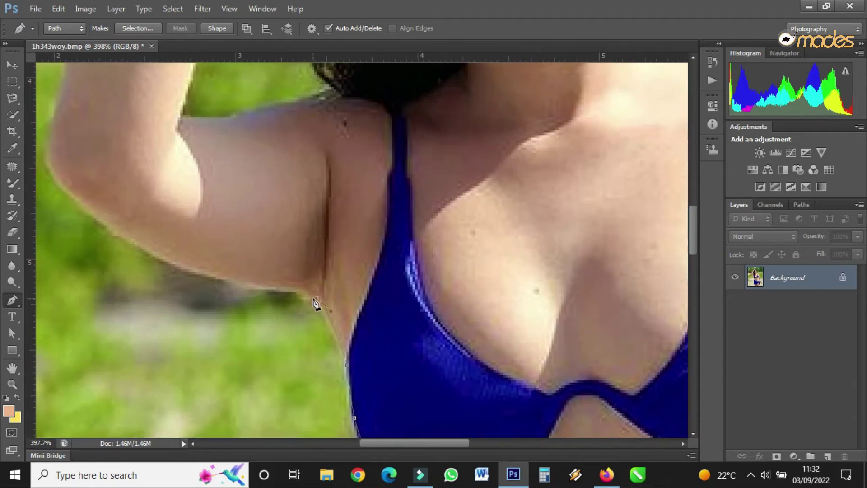
Trace the underside of the raised upper arm from the armpit toward the elbow, with a corner anchor before the elbow.
left_click_drag(287, 291, 269, 286)
left_click_drag(109, 223, 81, 179)
left_click(109, 226, "alt")
scroll(108, 225, "up", 5)
scroll(109, 225, "left", 5)
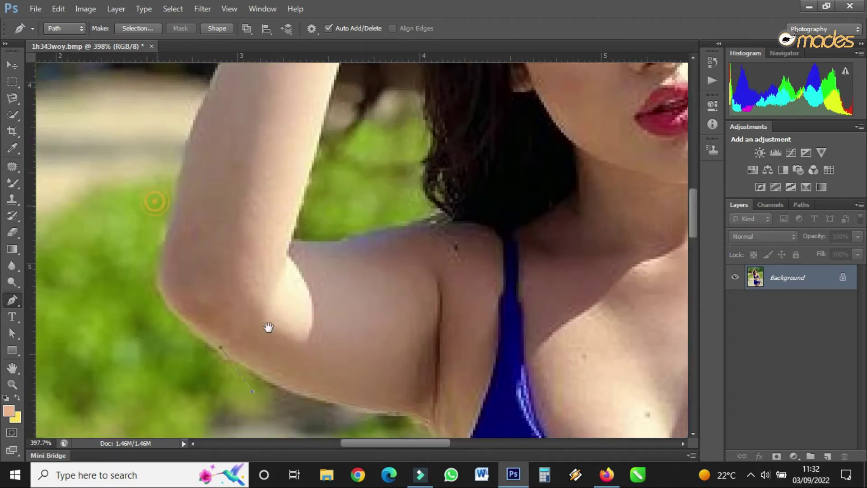
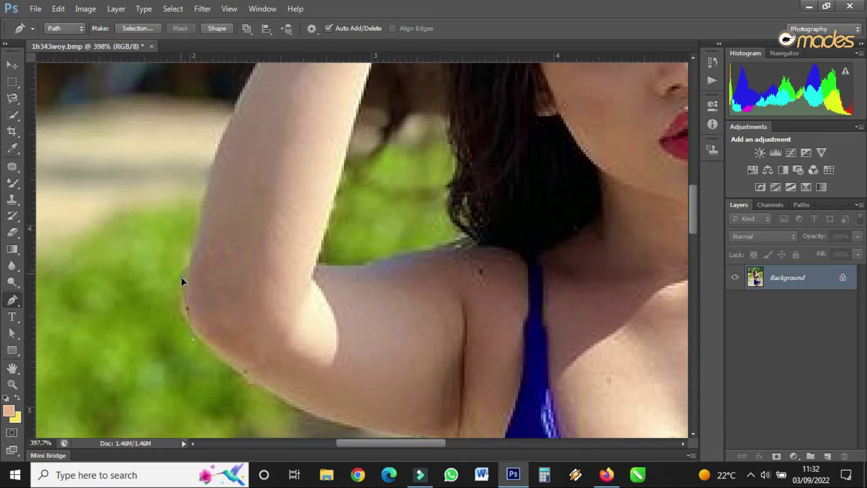
Round the raised elbow with the path and begin the outer edge of the forearm.
left_click(187, 309)
scroll(203, 273, "up", 2)
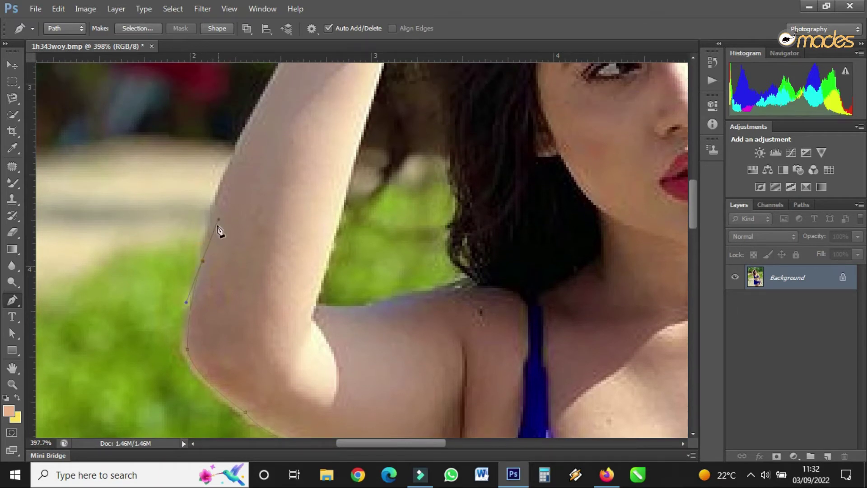
left_click(202, 262)
scroll(221, 271, "up", 1)
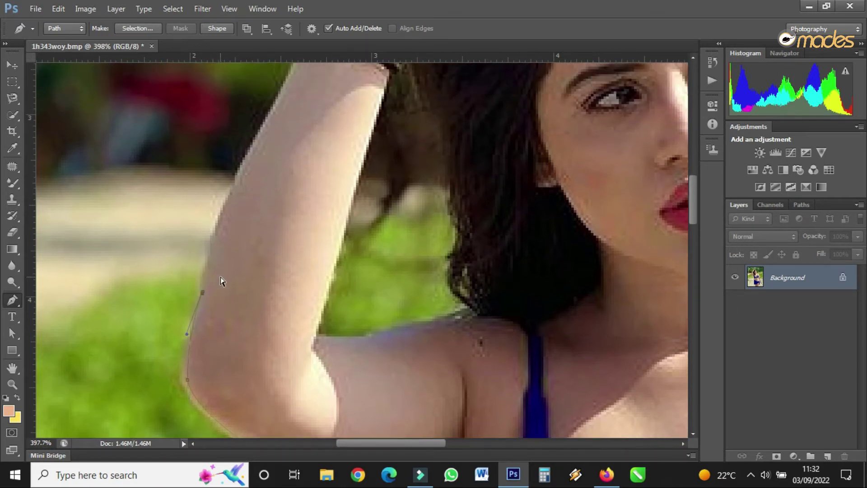
Undo the last anchor edit, convert that anchor to a corner again, and extend the path up the outer forearm.
left_click(61, 14)
left_click(115, 39)
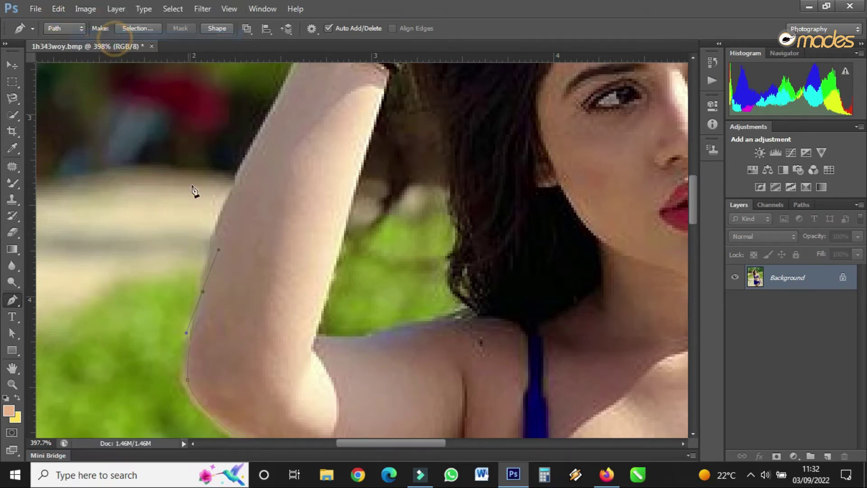
left_click(203, 294)
scroll(207, 280, "up", 1)
left_click_drag(246, 195, 263, 157)
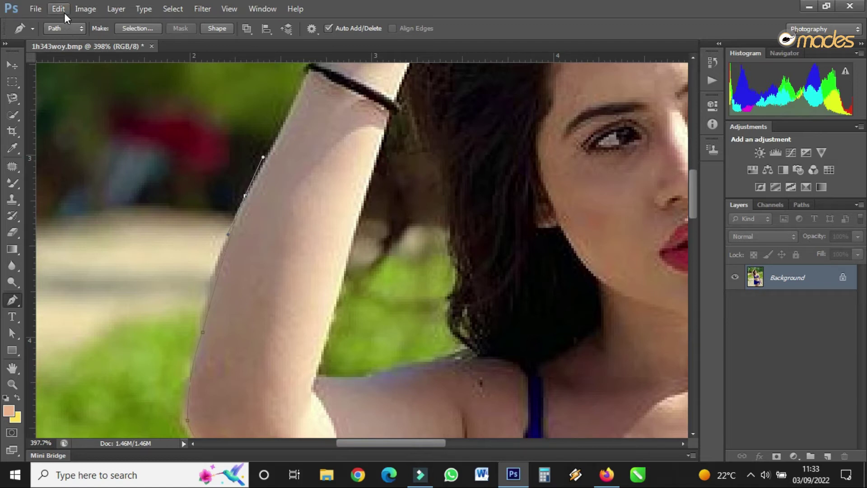
Nudge the path point on the raised forearm until it sits on the arm's outer edge.
left_click(188, 204, "ctrl")
key("Right")
key("Right")
key("Right")
key("Right")
key("Right")
key("Right")
key("Right")
key("Right")
key("Left")
key("Left")
key("Left")
key("Left")
key("Left")
key("Left")
key("Left")
key("Left")
key("Left")
key("Left")
key("Left")
key("Up")
key("Up")
key("Down")
key("Down")
Extend the path up the raised forearm to the black wristband and outline the band's outer end.
scroll(252, 198, "up", 3)
left_click_drag(305, 181, 308, 151)
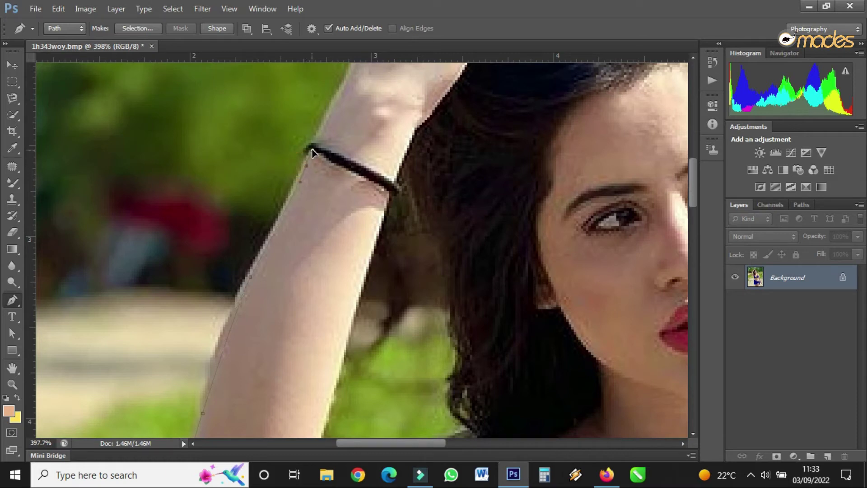
left_click(304, 167)
scroll(294, 135, "up", 3)
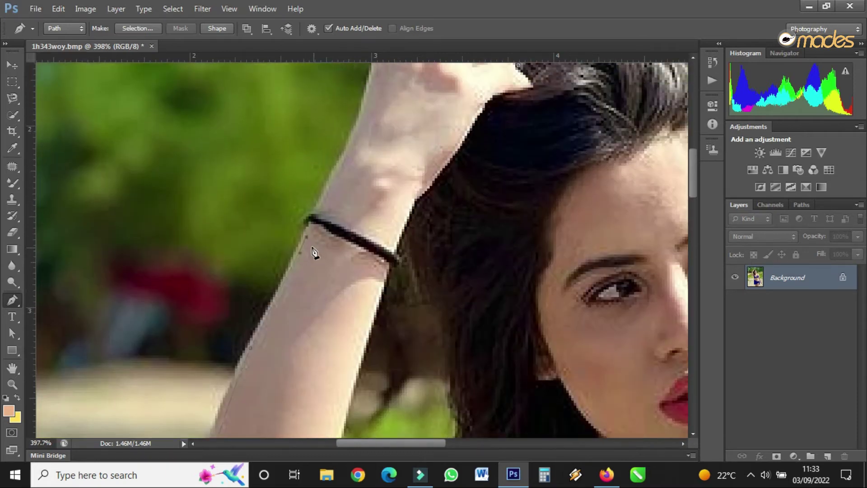
left_click(310, 231)
left_click_drag(316, 218, 329, 226)
left_click(312, 215)
left_click(316, 215)
Continue the path from the wristband up the outer wrist toward the back of the raised hand.
scroll(327, 224, "up", 3)
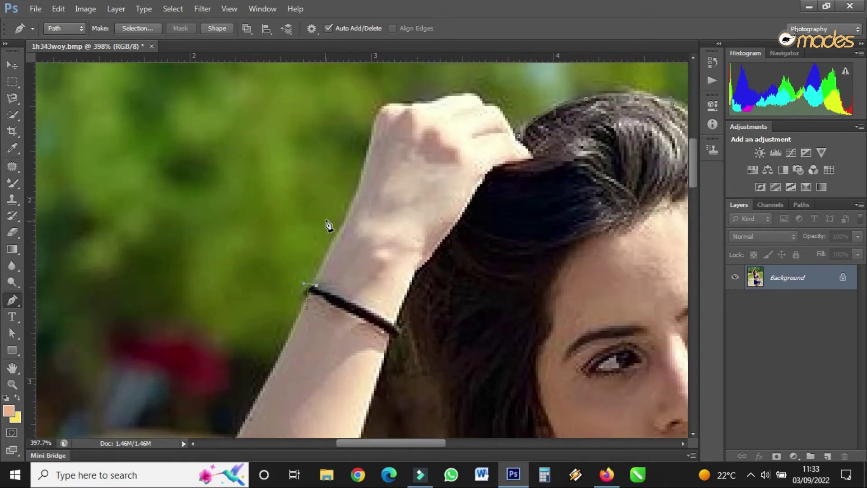
scroll(329, 226, "up", 1)
left_click_drag(354, 221, 360, 216)
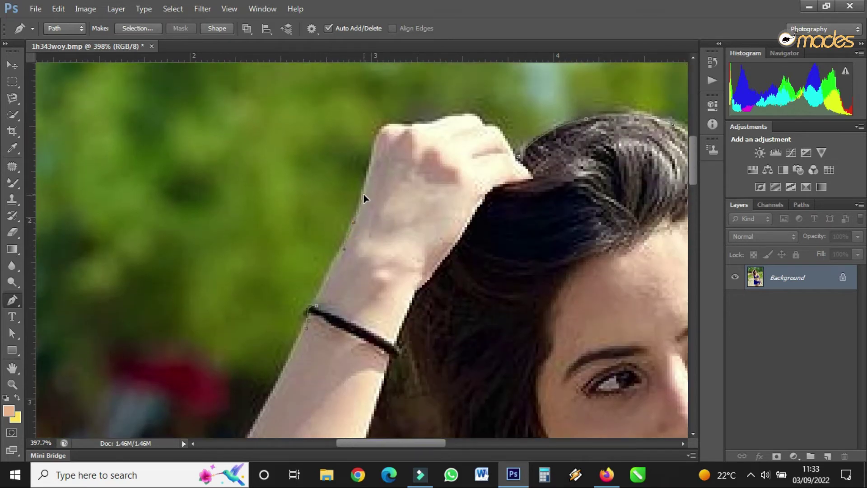
Refine the path anchors along the outer wrist and extend the path up the back of the raised hand.
left_click(353, 222)
left_click(340, 246)
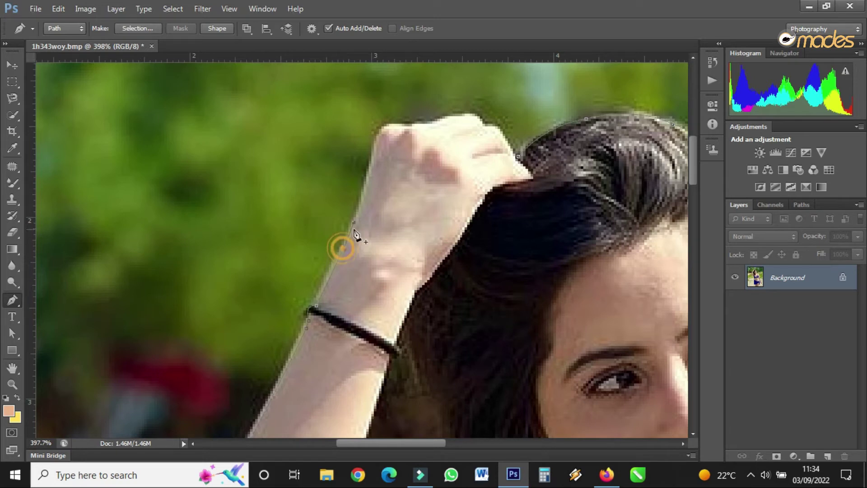
left_click(344, 249)
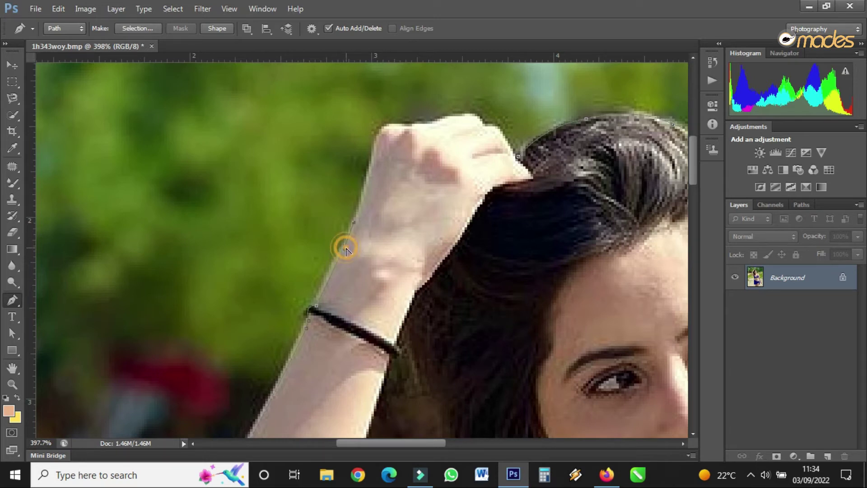
left_click(372, 170)
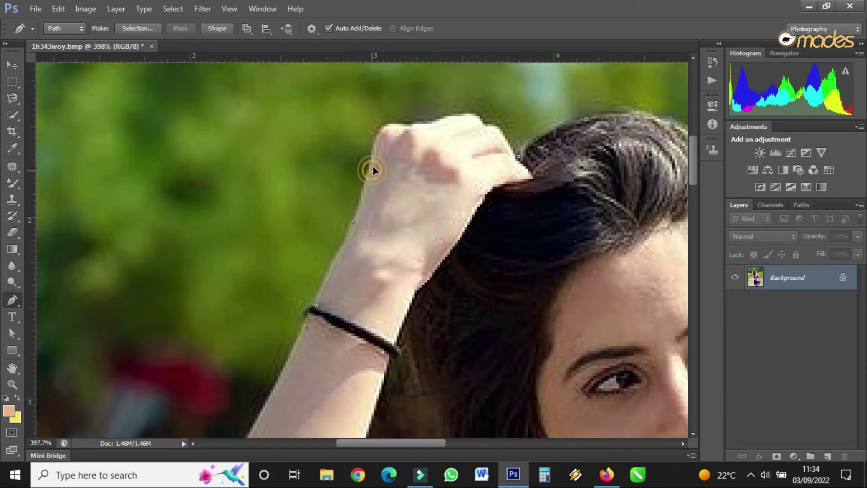
Continue the path over the knuckles of the raised hand, curving it along the tops of the fingers.
left_click_drag(386, 129, 451, 116)
left_click(420, 124)
left_click(483, 124)
left_click_drag(500, 134, 504, 139)
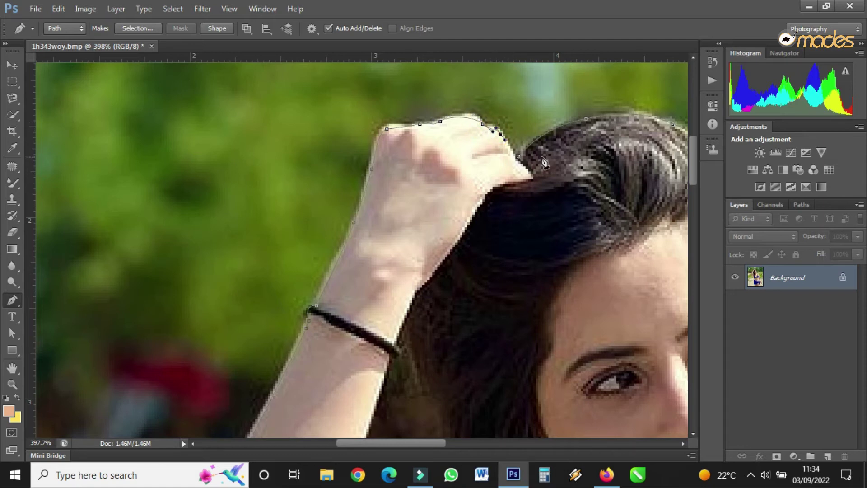
Trace the last stretch of the fingers and close the path where the hand meets the hair.
scroll(548, 160, "up", 1)
scroll(506, 154, "down", 1)
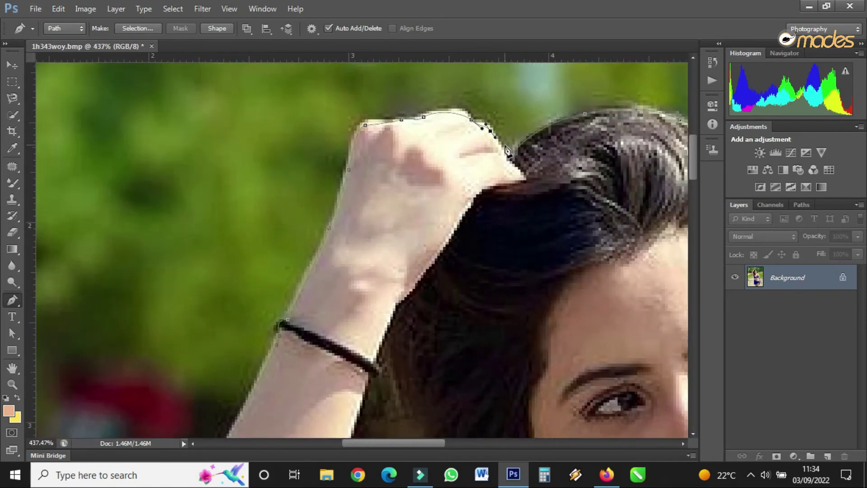
left_click_drag(506, 154, 511, 161)
left_click(510, 156)
left_click(509, 157)
Check the traced outline around the shoulder and hair, and convert the closed path into a selection.
scroll(316, 192, "down", 5)
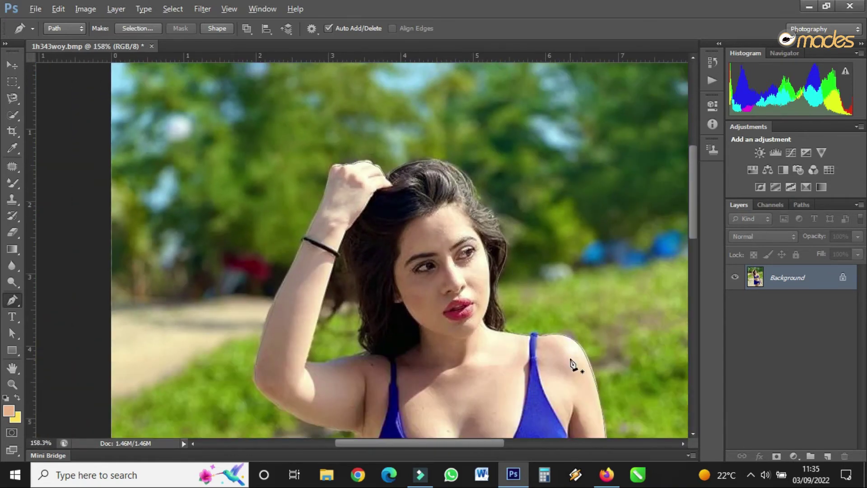
scroll(572, 365, "up", 5)
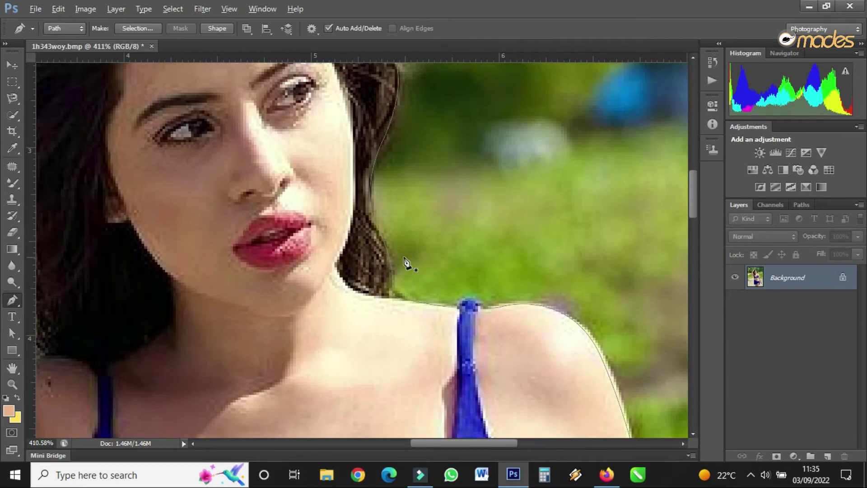
scroll(406, 262, "down", 3)
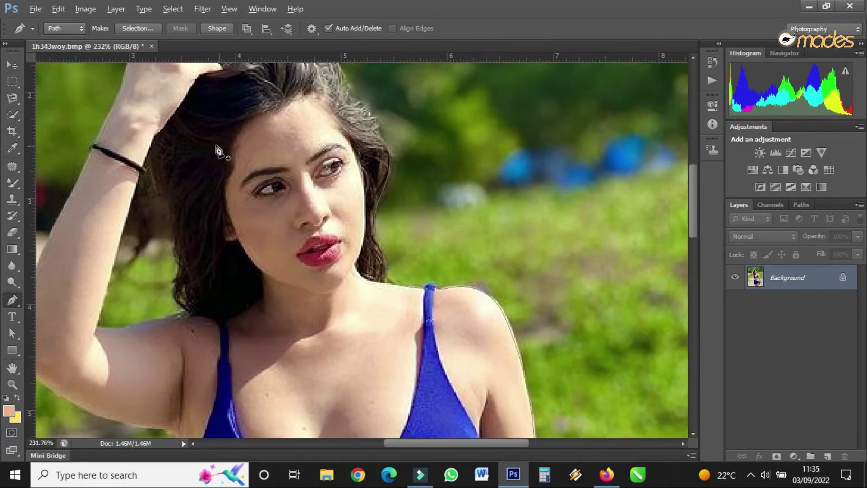
scroll(203, 130, "down", 2)
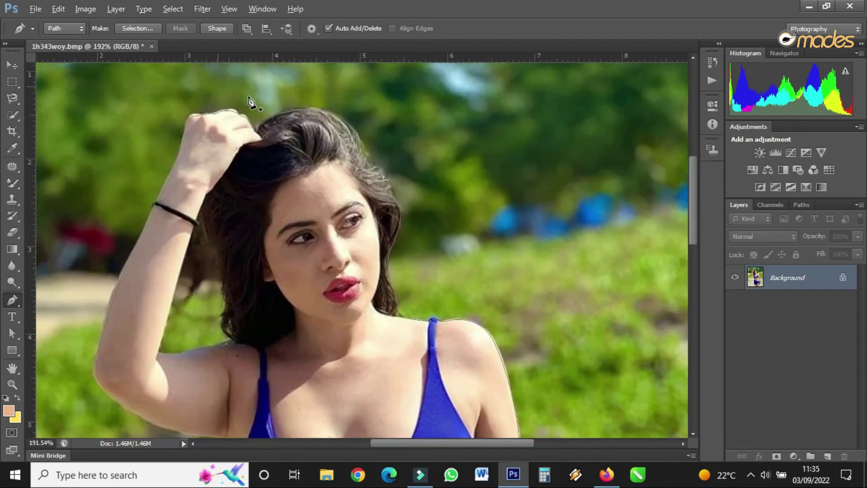
scroll(250, 117, "up", 3)
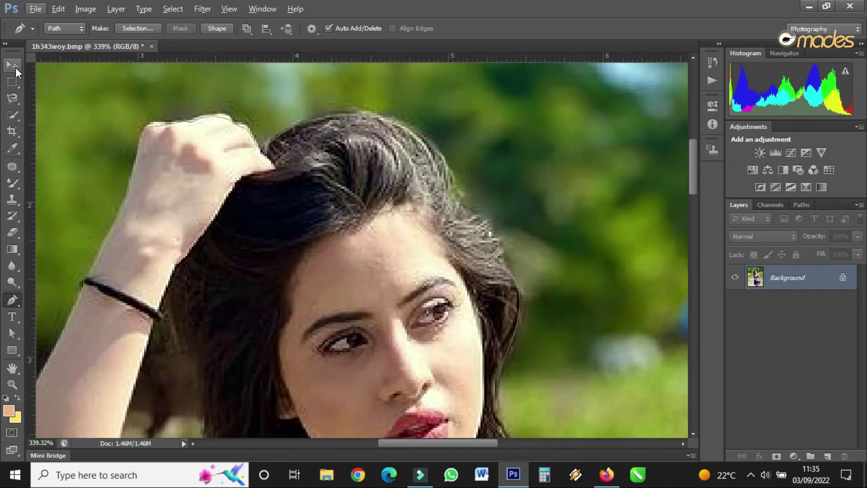
left_click(16, 67)
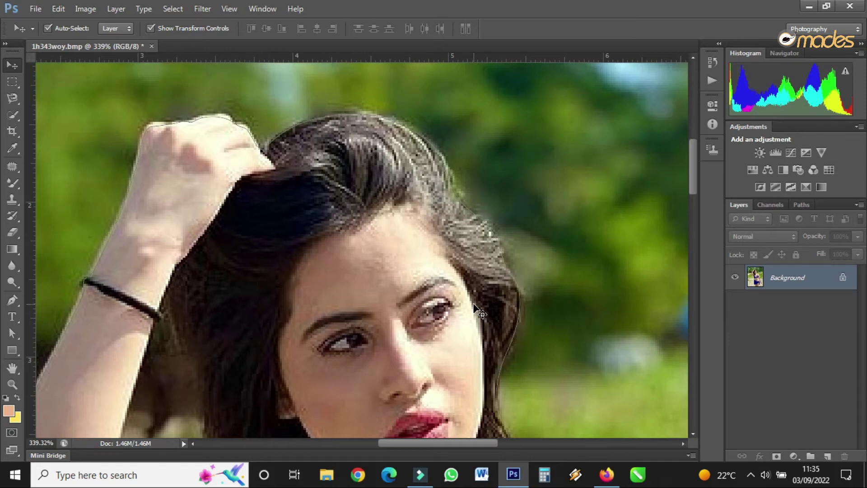
key("ctrl+Return")
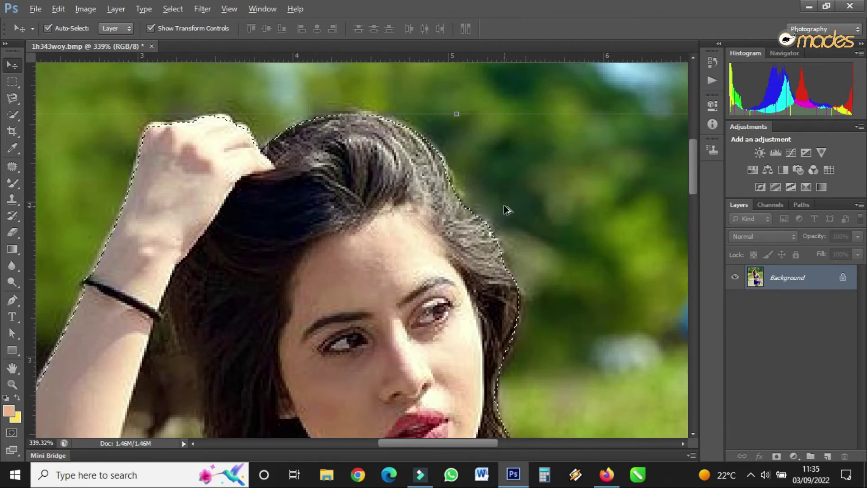
Try shifting the selected woman sideways within the photo and undo the move.
scroll(506, 212, "down", 4)
scroll(496, 327, "up", 2)
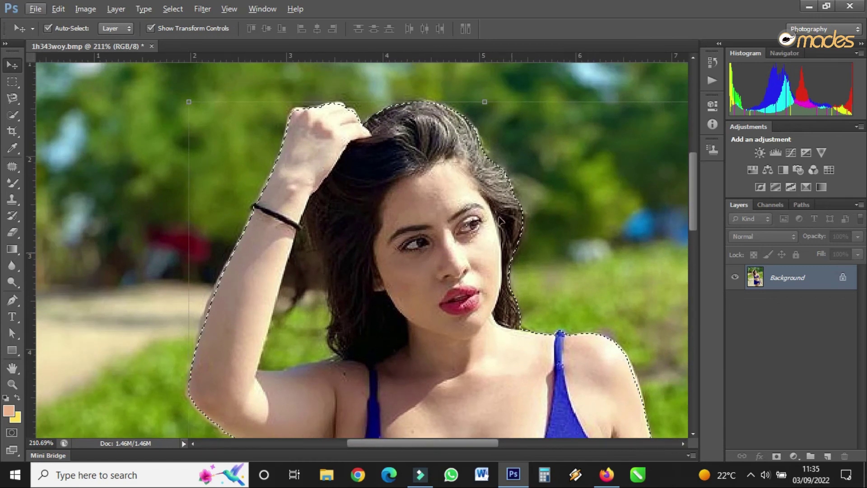
scroll(533, 228, "down", 2)
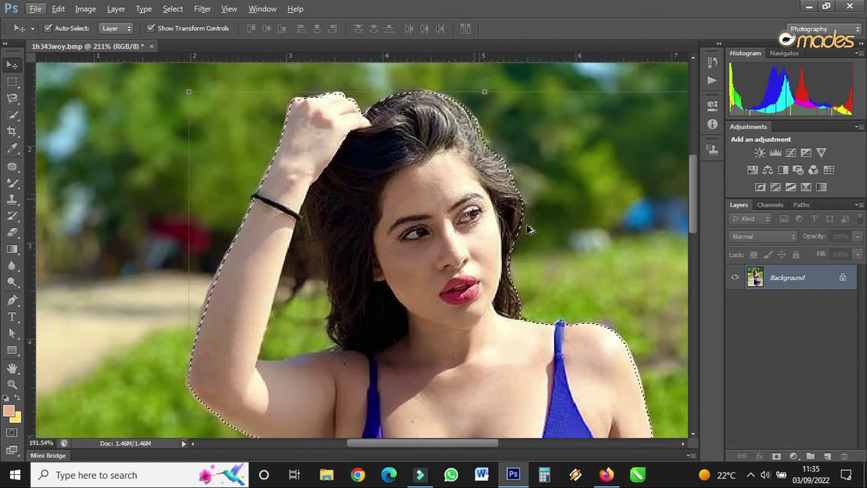
left_click_drag(479, 219, 244, 218)
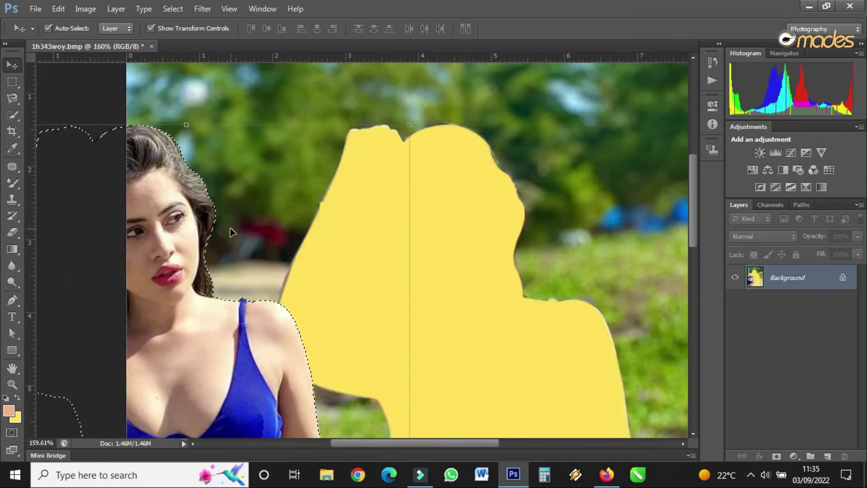
key("ctrl+z")
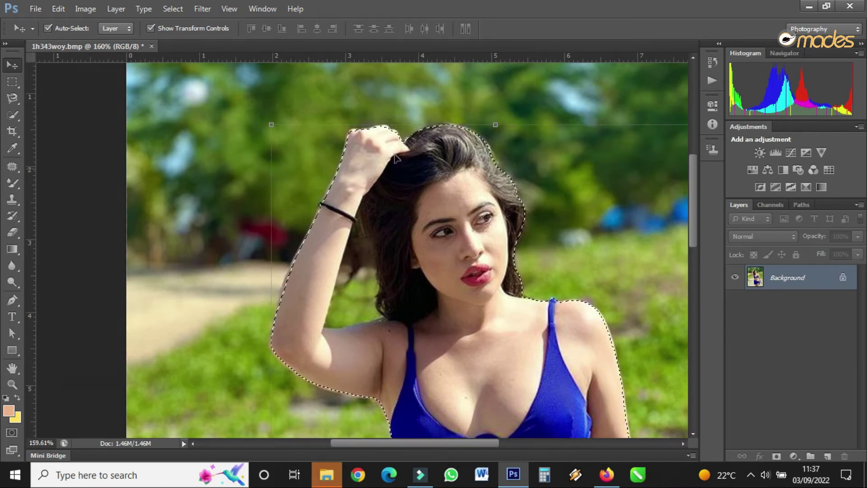
Try a 9.4 px feather on the woman's selection in Refine Edge and discard it.
left_click(170, 9)
left_click(199, 132)
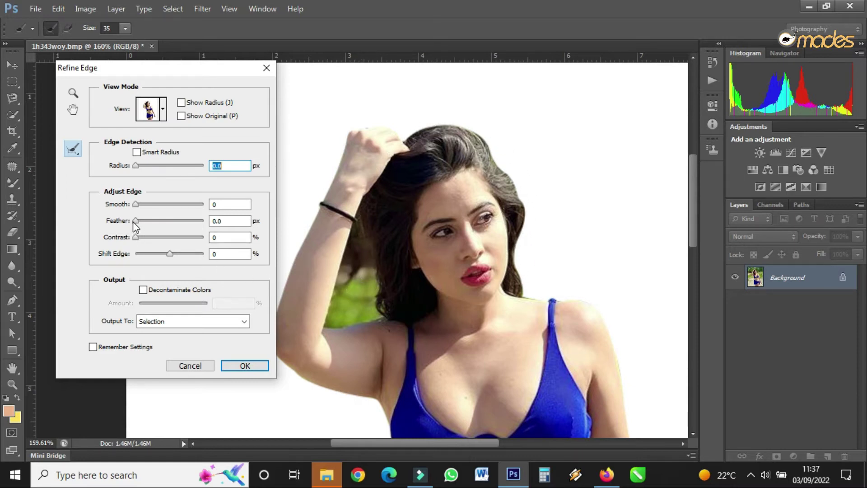
left_click_drag(142, 223, 161, 223)
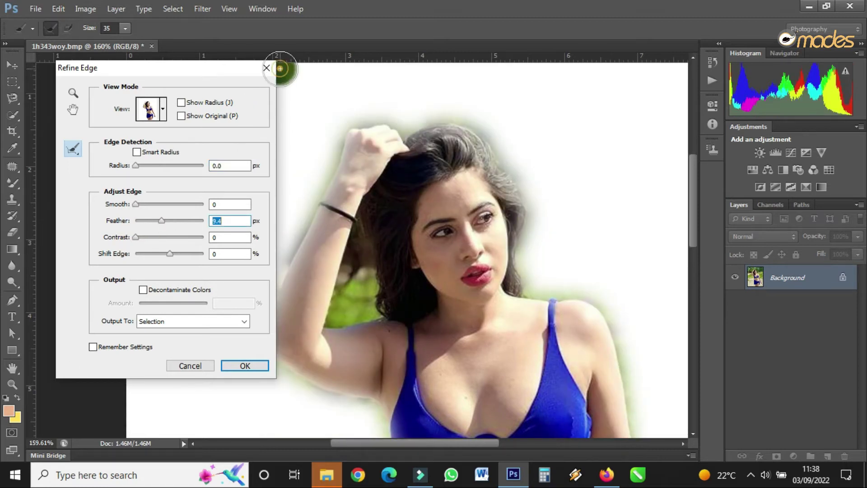
left_click(267, 68)
scroll(478, 145, "up", 2)
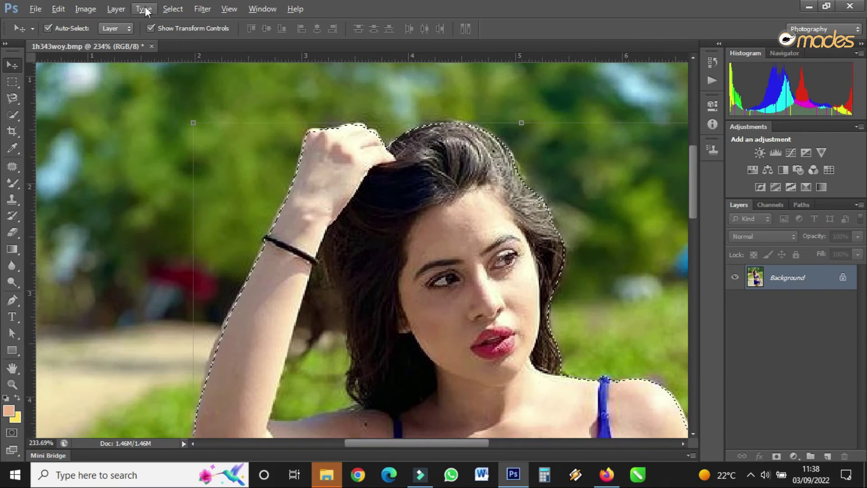
Feather the woman's selection by 0.7 px with Refine Edge, keeping the output as a selection.
left_click(173, 9)
left_click(224, 136)
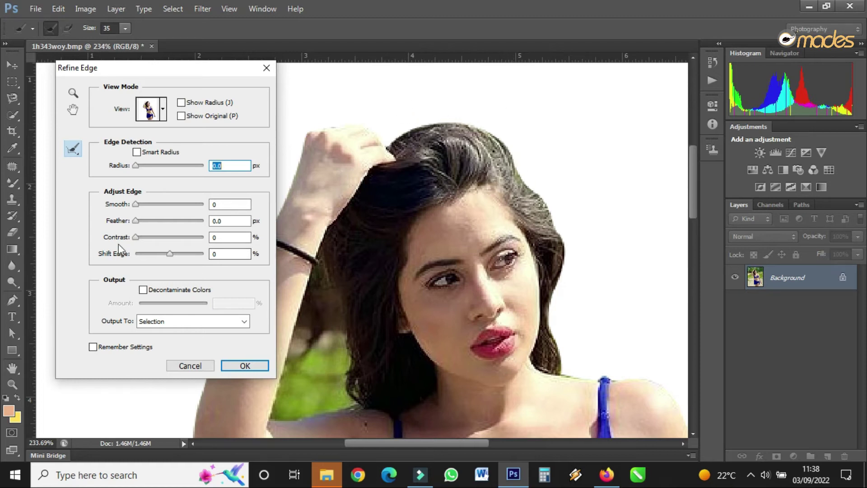
left_click_drag(136, 221, 138, 221)
left_click(137, 222)
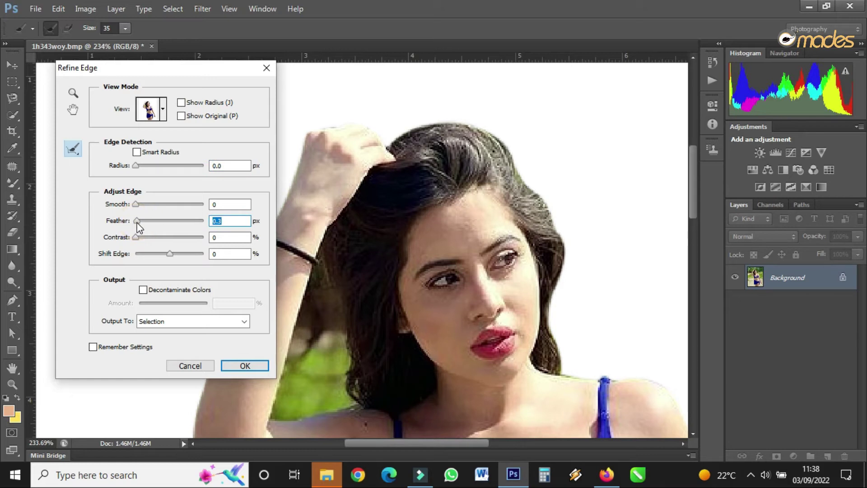
mouse_move(138, 221)
left_mouse_down()
mouse_move(158, 220)
mouse_move(135, 223)
left_mouse_up()
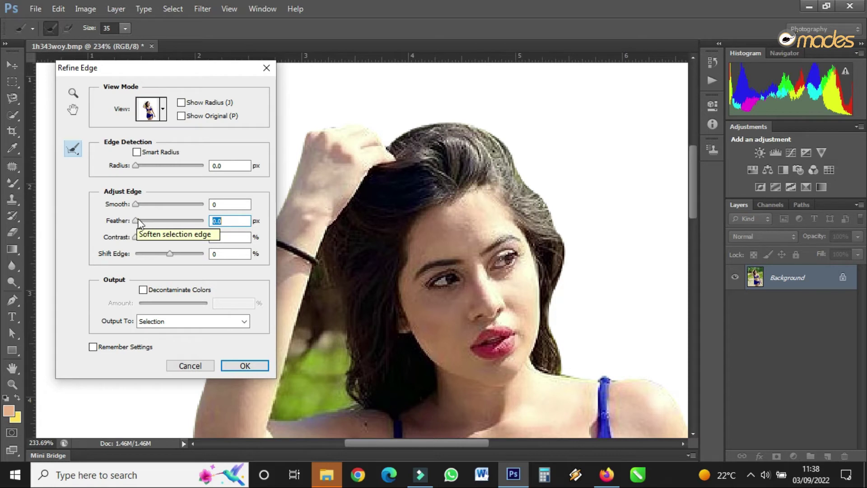
left_click_drag(135, 220, 138, 222)
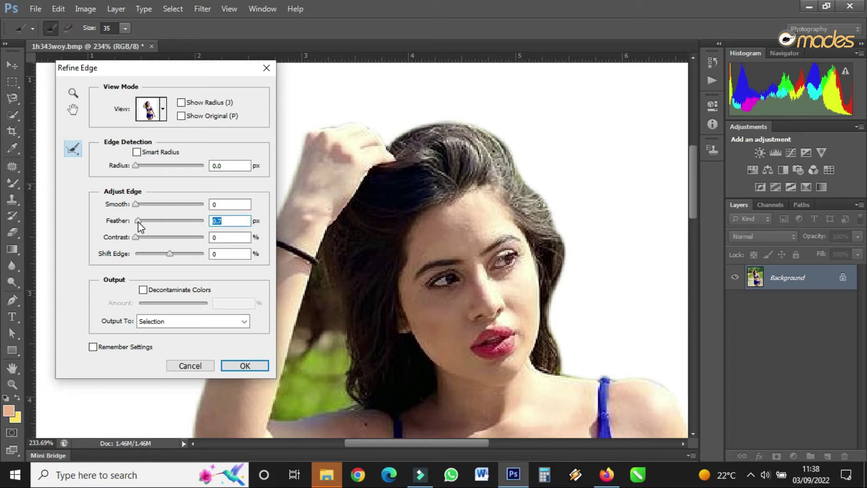
left_click(245, 366)
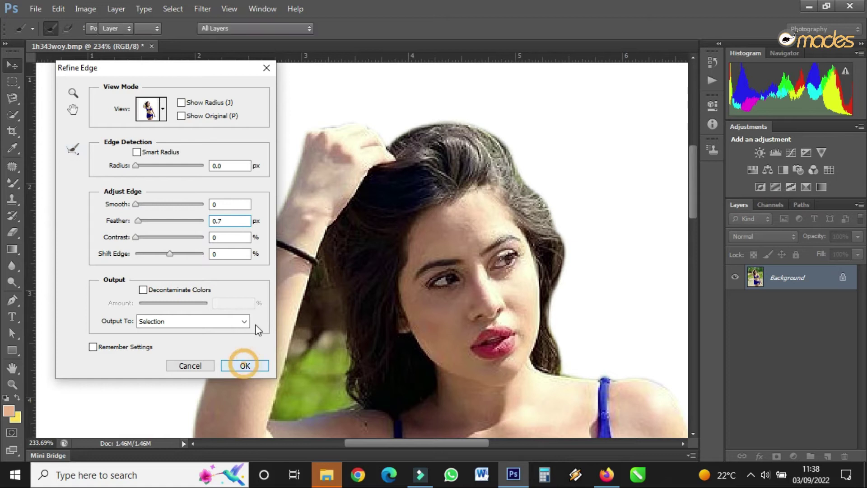
Create a new 209.97 × 297.01 mm RGB document at 300 pixels/inch with transparent background contents.
right_click(332, 44)
left_click(267, 39)
left_click(33, 11)
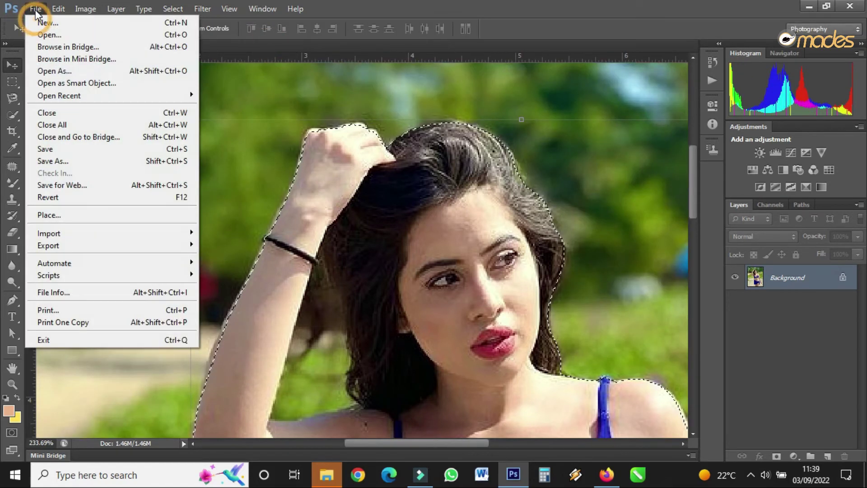
left_click(46, 23)
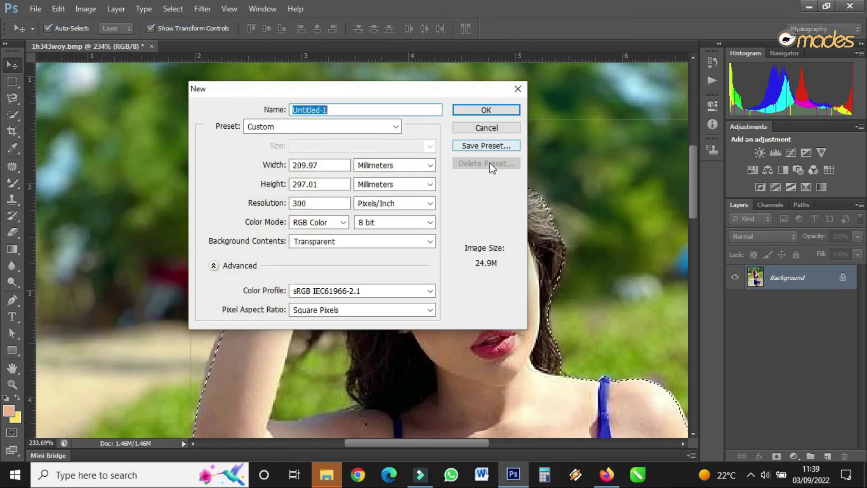
left_click(319, 247)
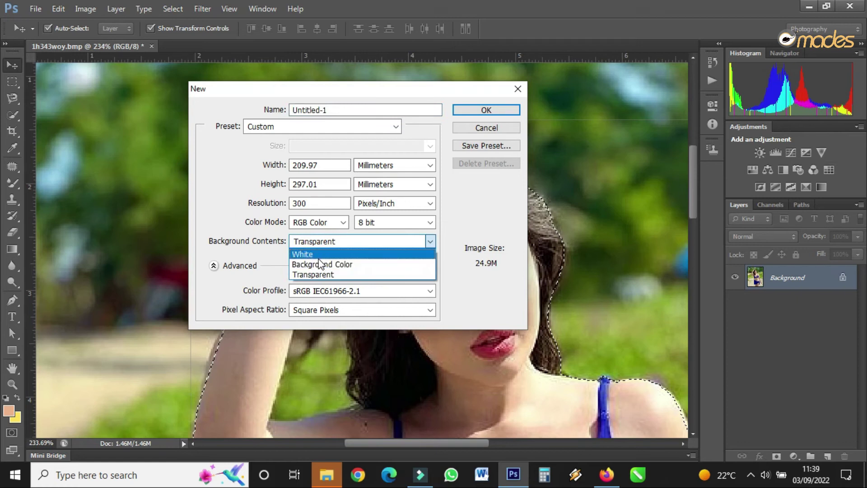
left_click(344, 273)
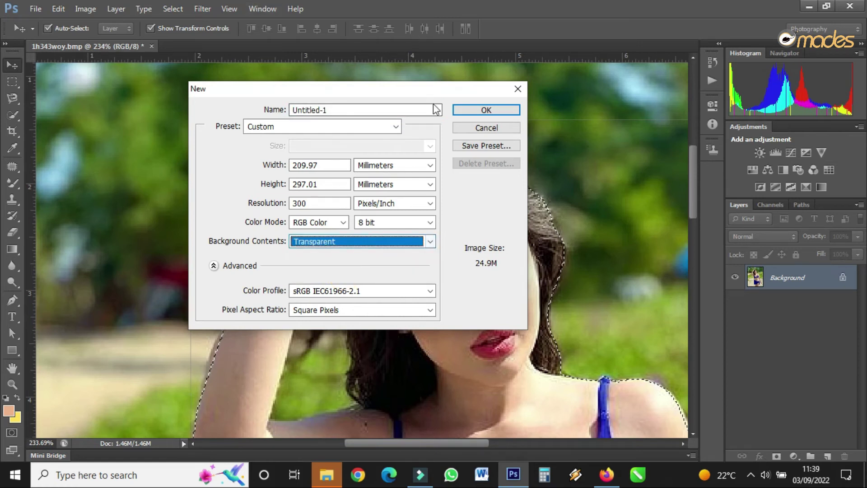
left_click(289, 128)
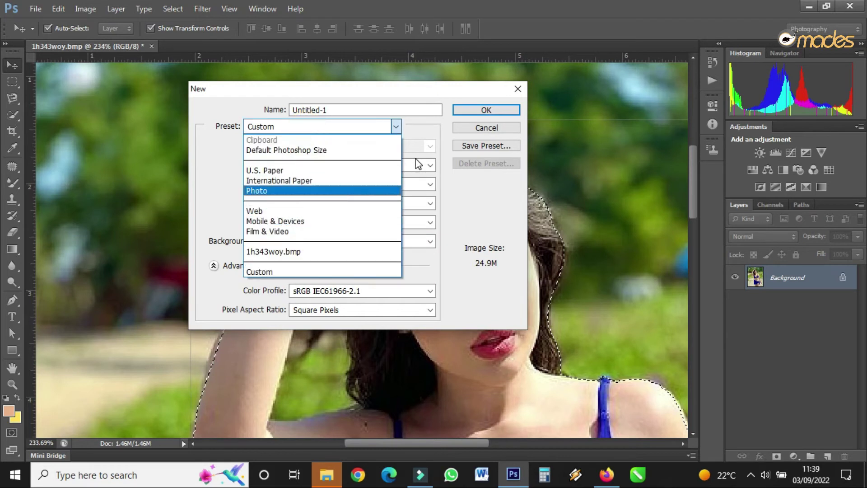
left_click(418, 135)
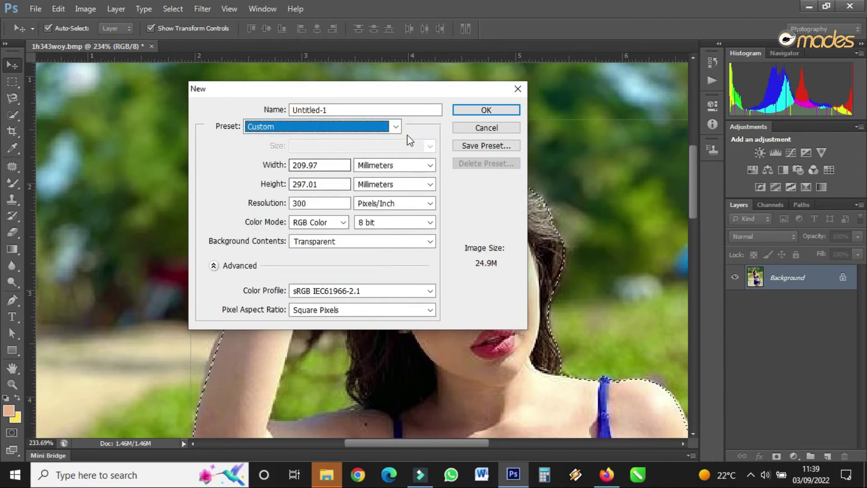
left_click(360, 110)
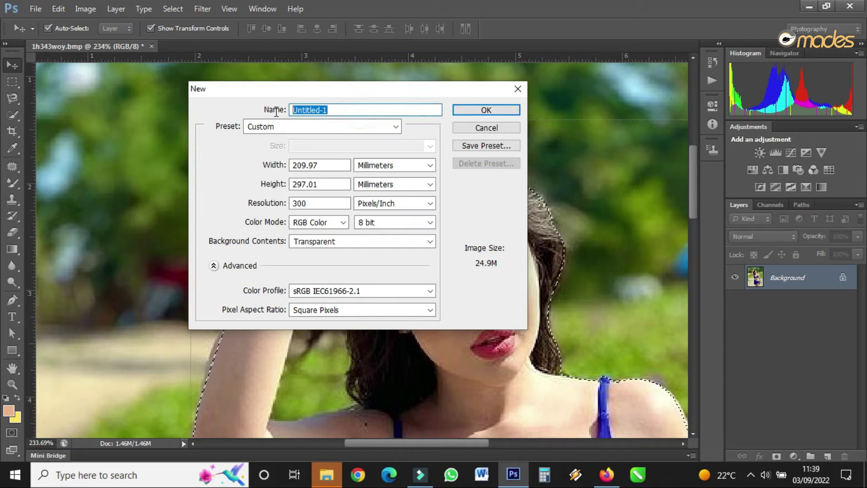
left_click(484, 113)
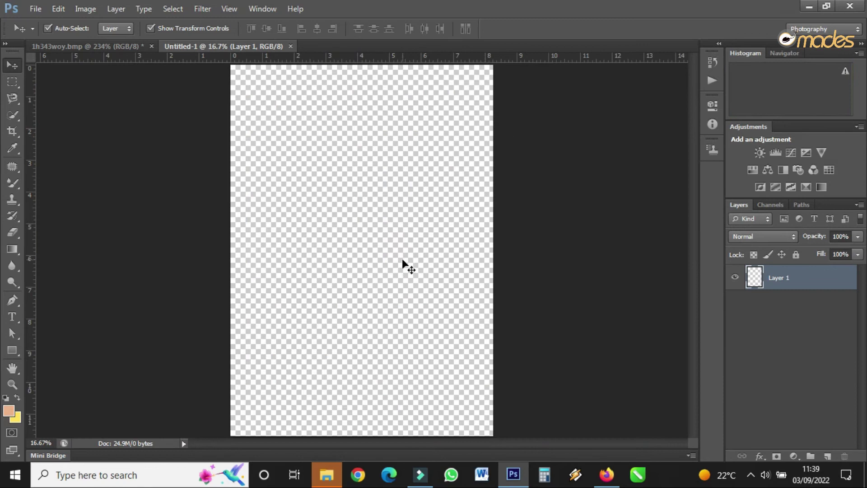
Move the selected woman from 1h343woy.bmp into the Untitled-1 document, placing her near the middle of the canvas.
left_click(121, 45)
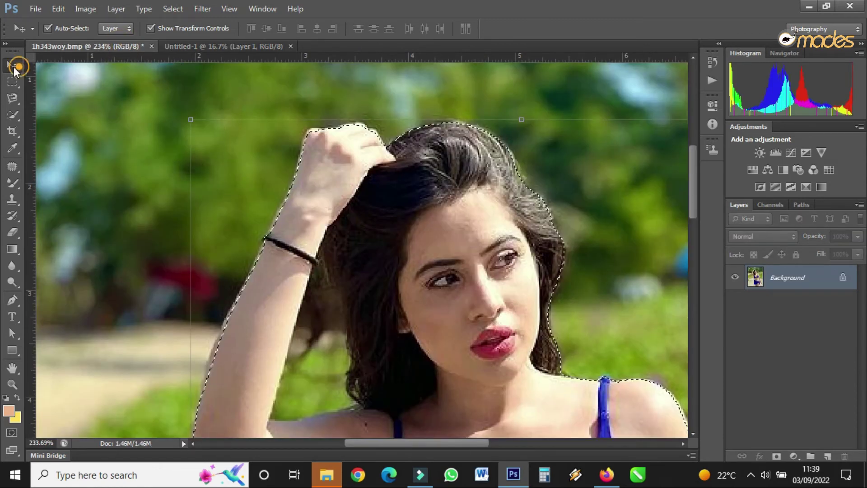
left_click_drag(478, 295, 345, 207)
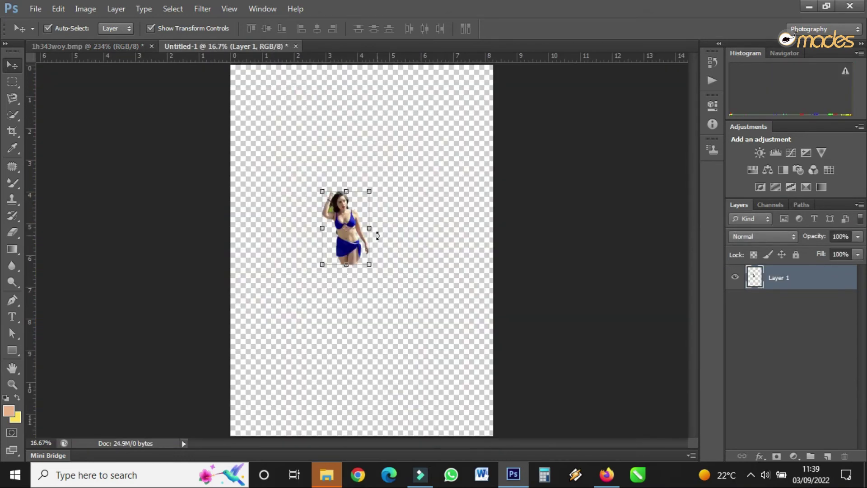
scroll(363, 196, "up", 5)
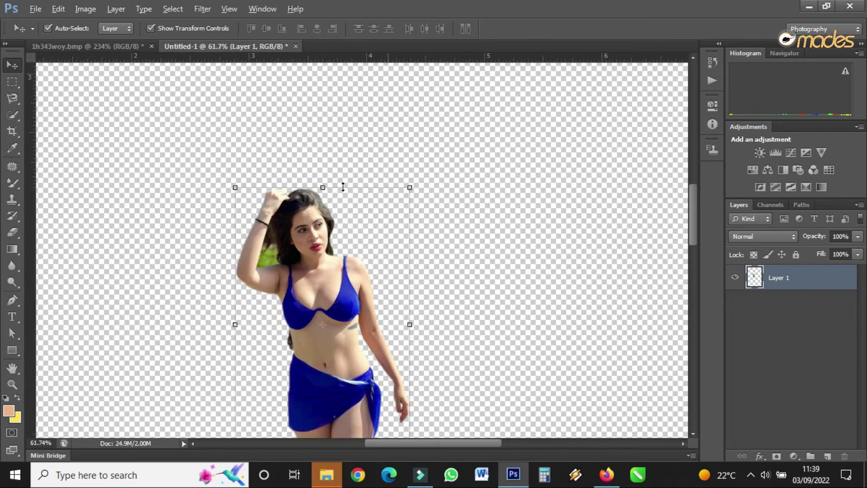
scroll(343, 187, "down", 5)
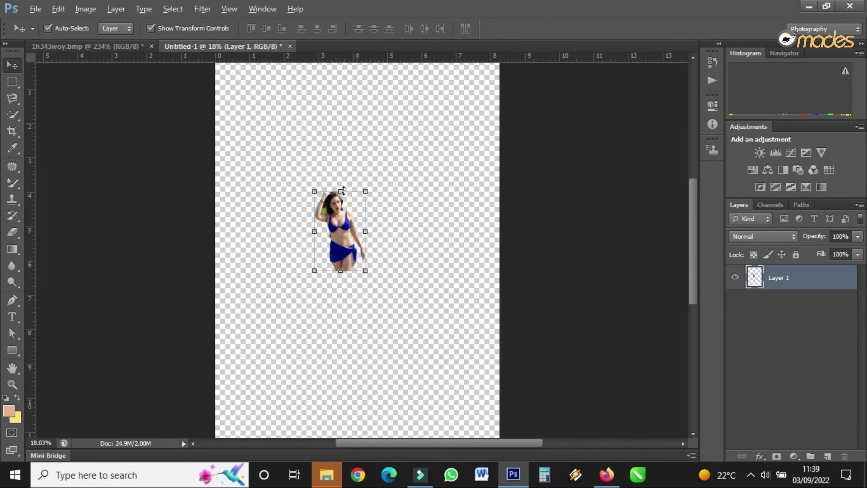
scroll(343, 191, "down", 1)
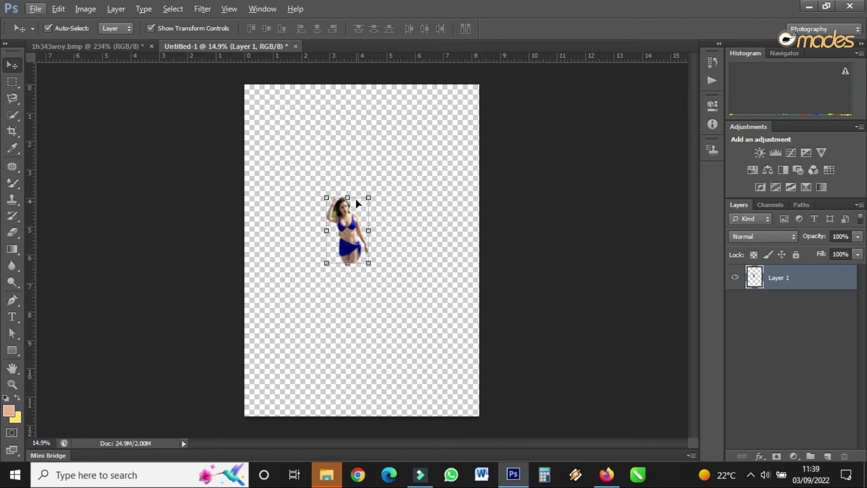
left_click_drag(368, 199, 431, 122)
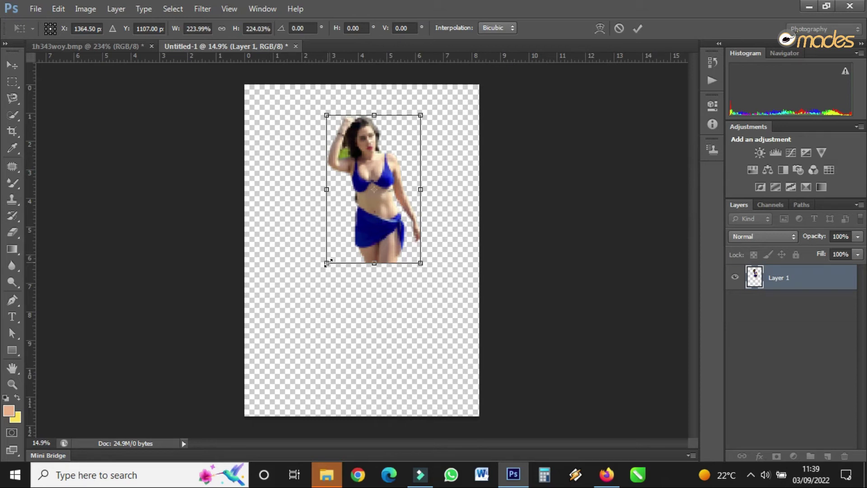
left_click_drag(418, 197, 398, 199)
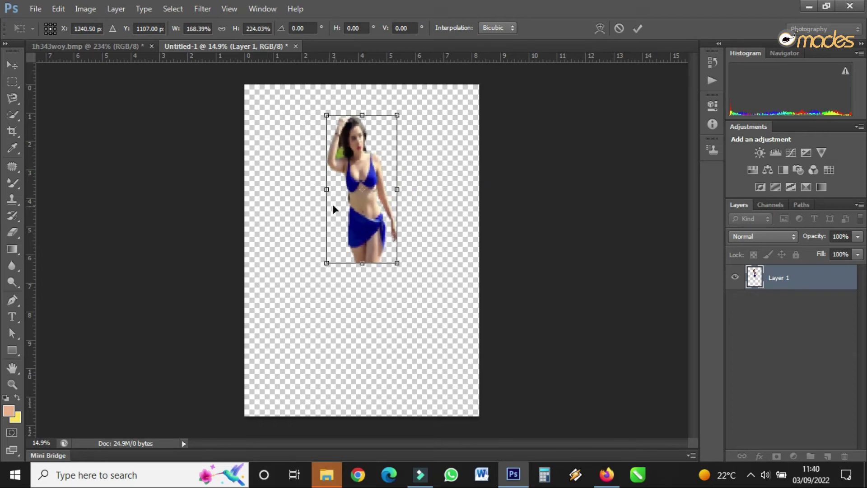
mouse_move(326, 189)
left_mouse_down()
mouse_move(285, 188)
mouse_move(326, 189)
left_mouse_up()
key("Escape")
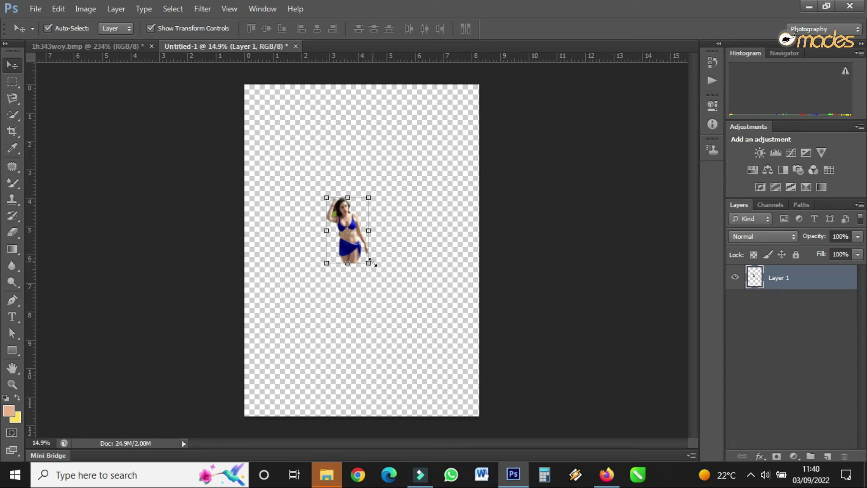
Scale the woman proportionally to about 383.6% and center her on the canvas.
left_click_drag(369, 198, 470, 18)
left_click_drag(447, 68, 416, 171)
left_click_drag(435, 132, 446, 113)
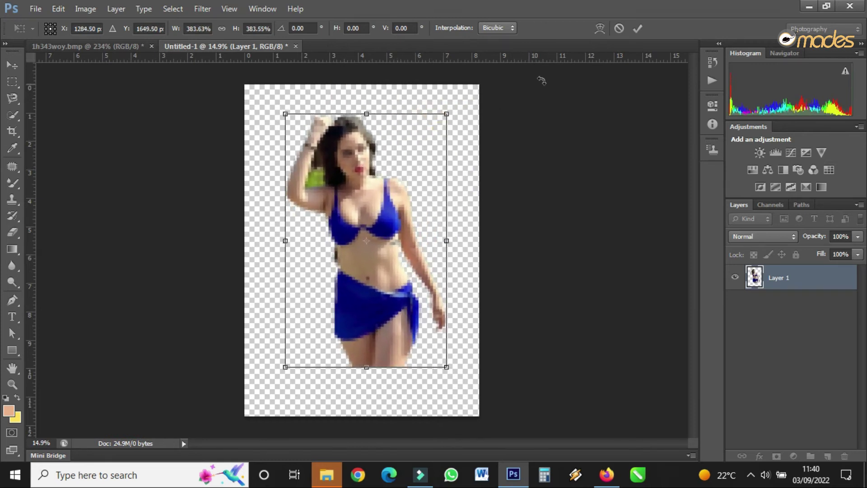
left_click(634, 30)
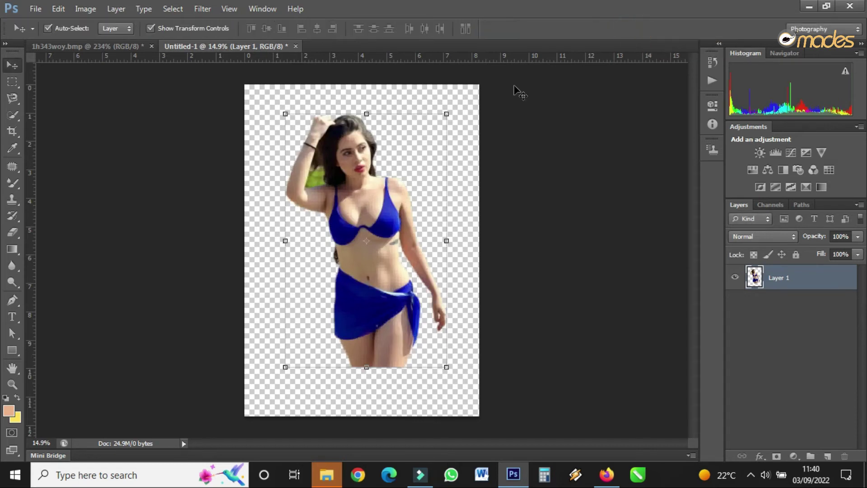
Trace a Pen tool path along the hair's edge from the wristband down to the shoulder, beside the leftover green background.
scroll(351, 105, "up", 8)
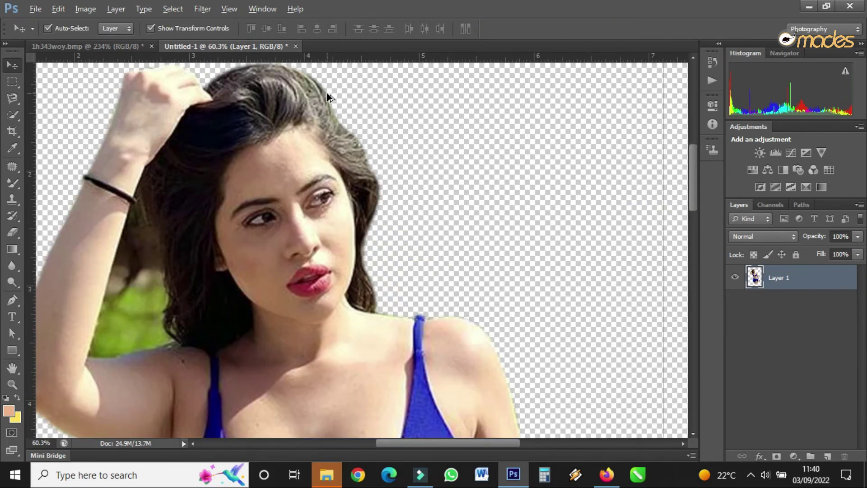
scroll(375, 219, "up", 3)
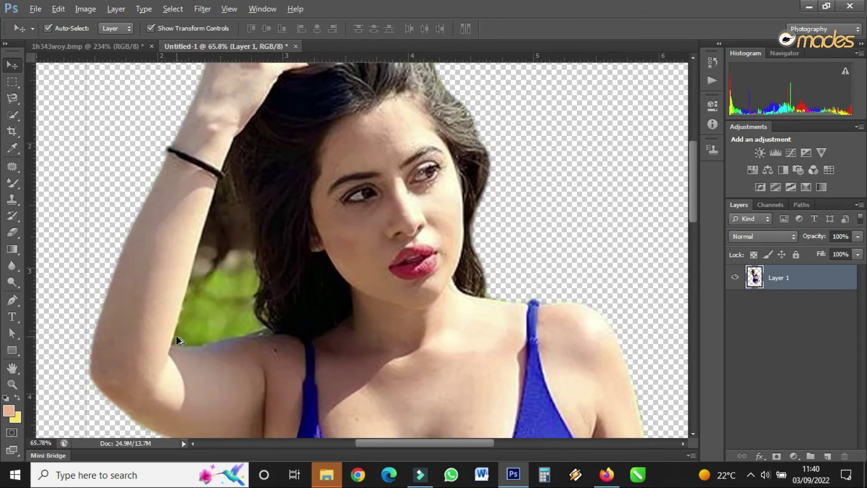
scroll(228, 345, "up", 1)
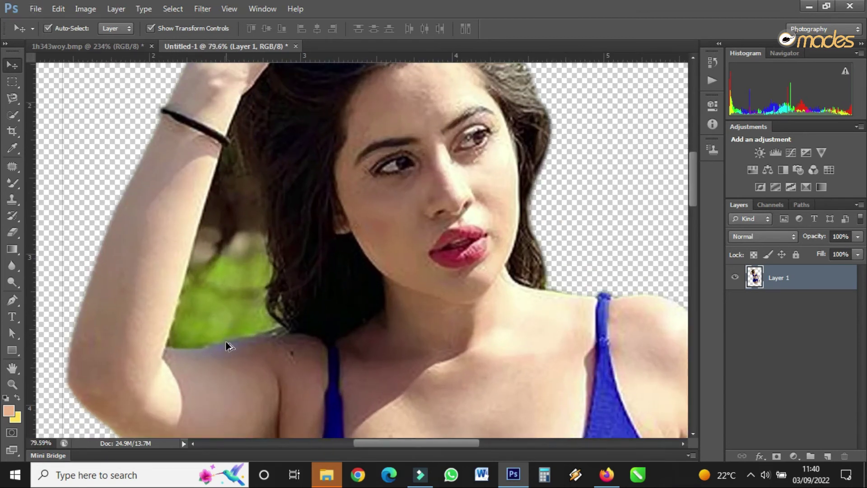
left_click(11, 300)
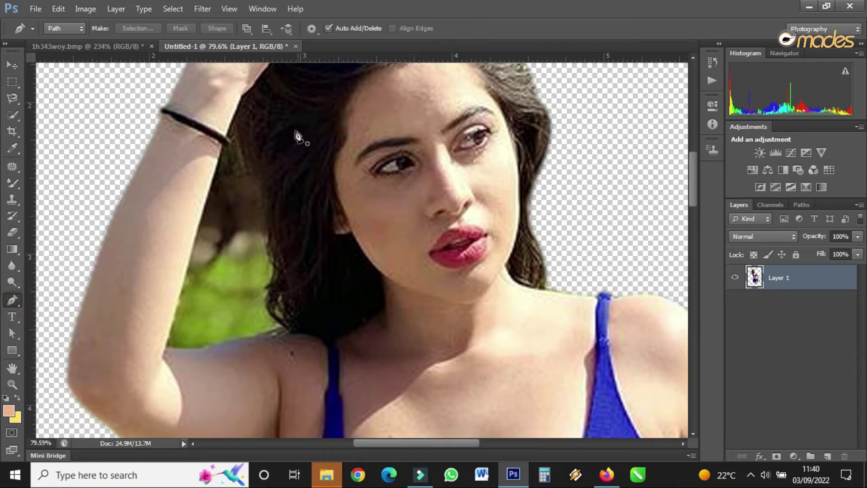
left_click_drag(241, 147, 271, 244)
left_click_drag(275, 280, 238, 340)
left_click(283, 325)
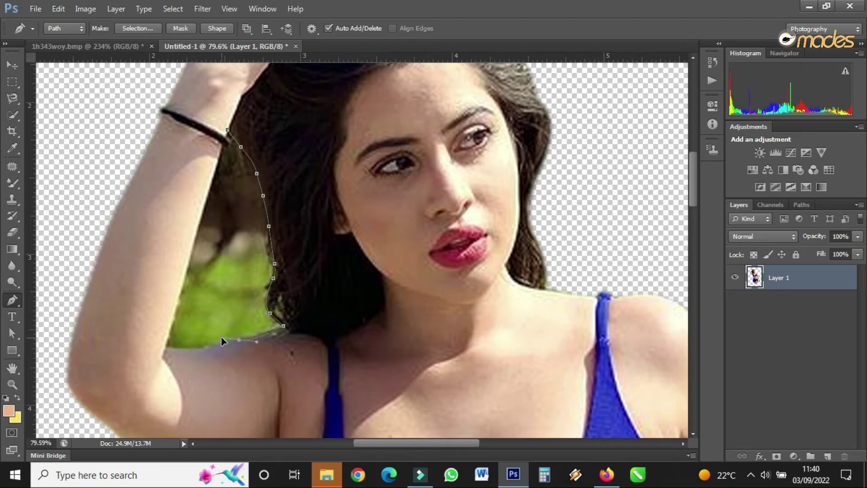
Continue the path along the shoulder and up the inner edge of the raised arm, closing it at the wristband.
left_click(204, 348)
left_click_drag(196, 346, 188, 346)
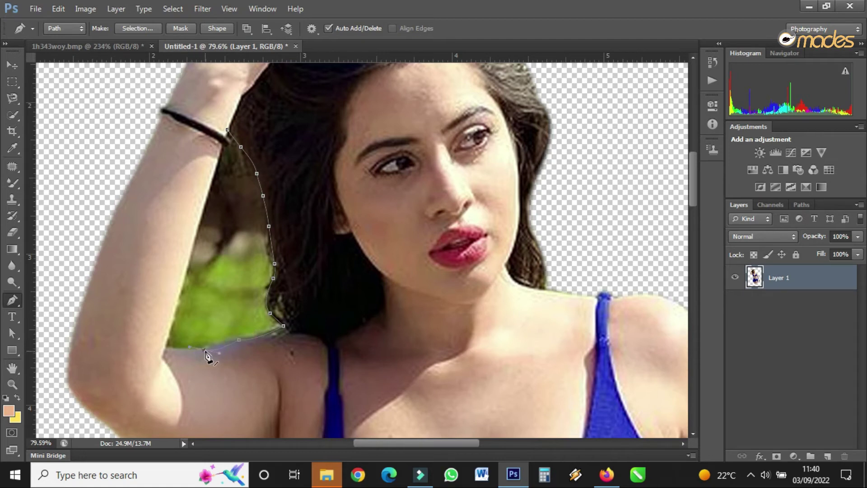
left_click(164, 352)
left_click_drag(189, 259, 195, 232)
left_click(190, 260)
left_click_drag(224, 146, 226, 141)
left_click(228, 137)
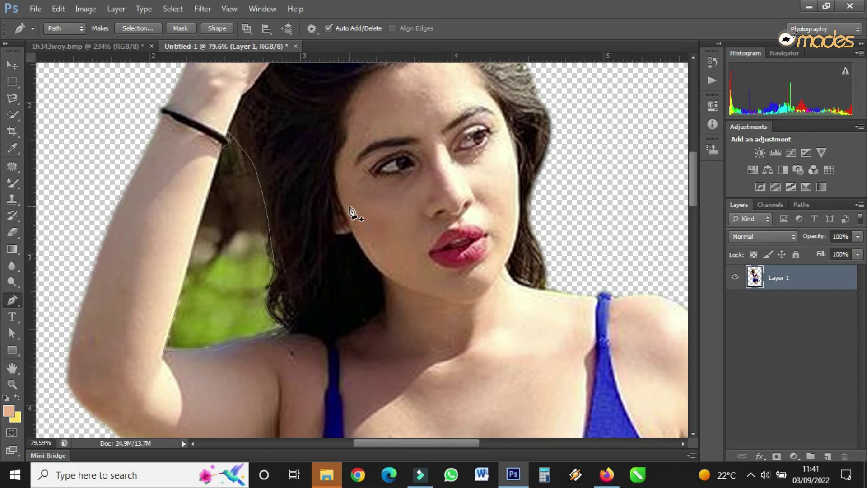
Convert the closed path to a selection and feather it by 2.1 px with Refine Edge, keeping the output as a selection.
key("ctrl+Return")
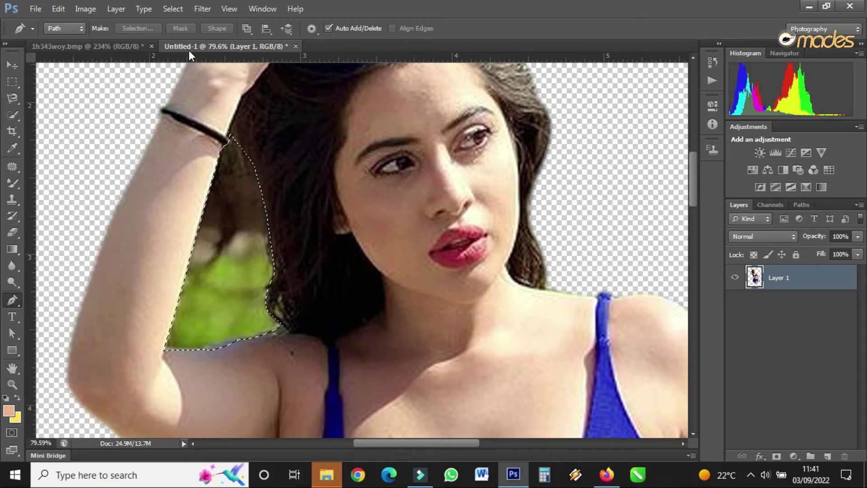
left_click(169, 8)
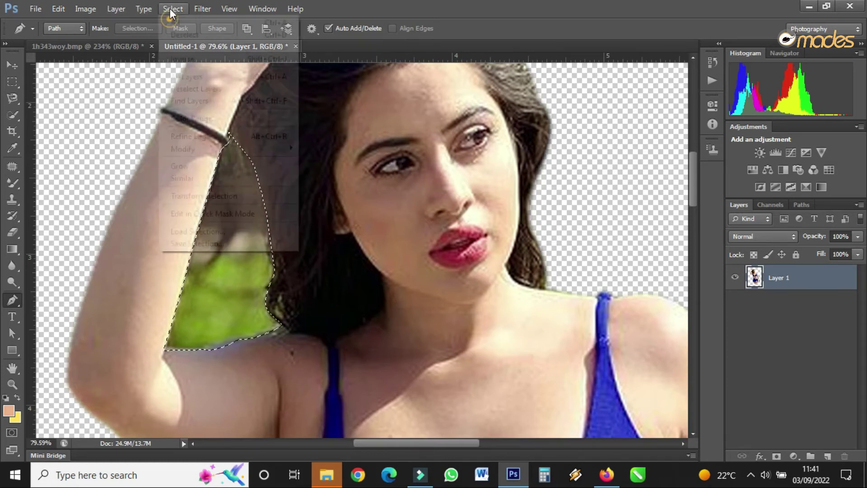
left_click(193, 136)
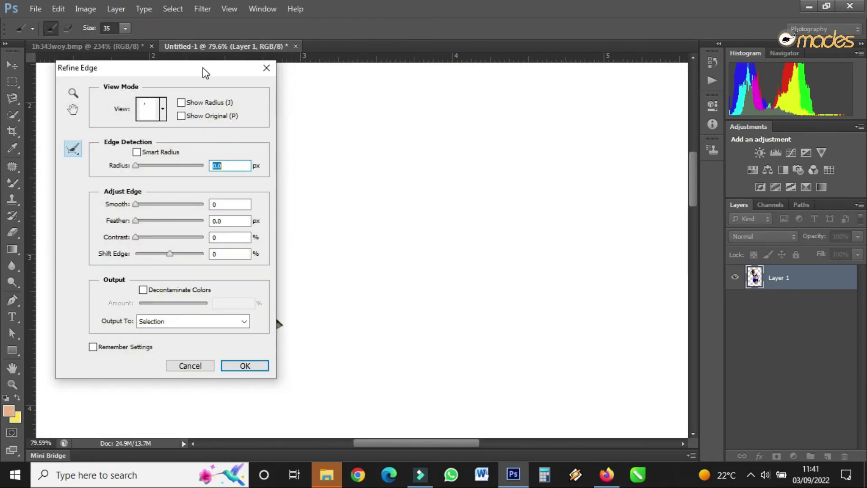
left_click_drag(202, 68, 529, 95)
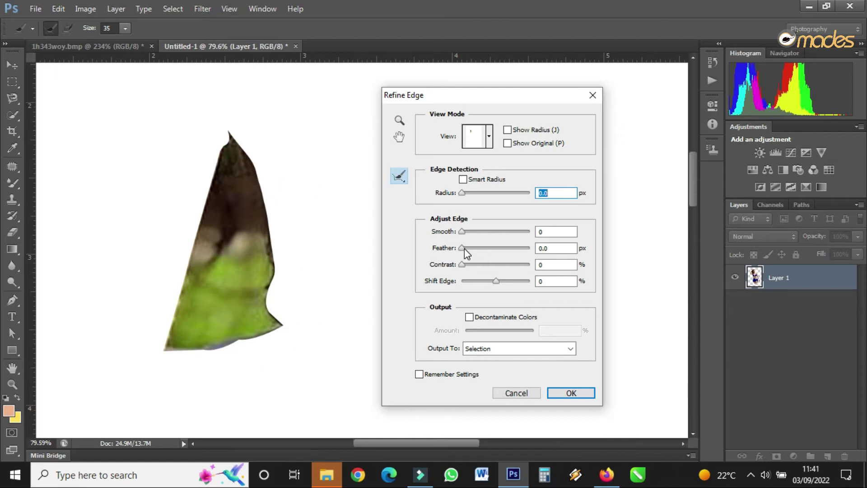
left_click_drag(465, 248, 470, 251)
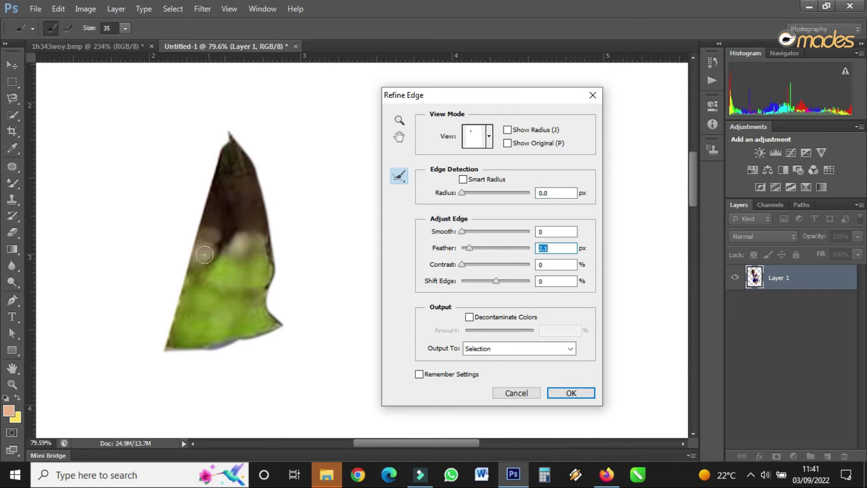
left_click(568, 394)
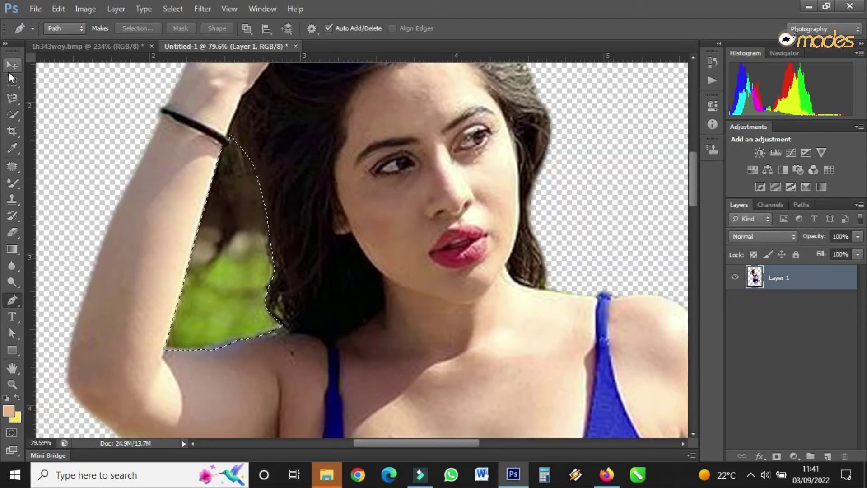
Delete the selected background between the raised arm and the hair, and deselect.
left_click(9, 69)
key("Delete")
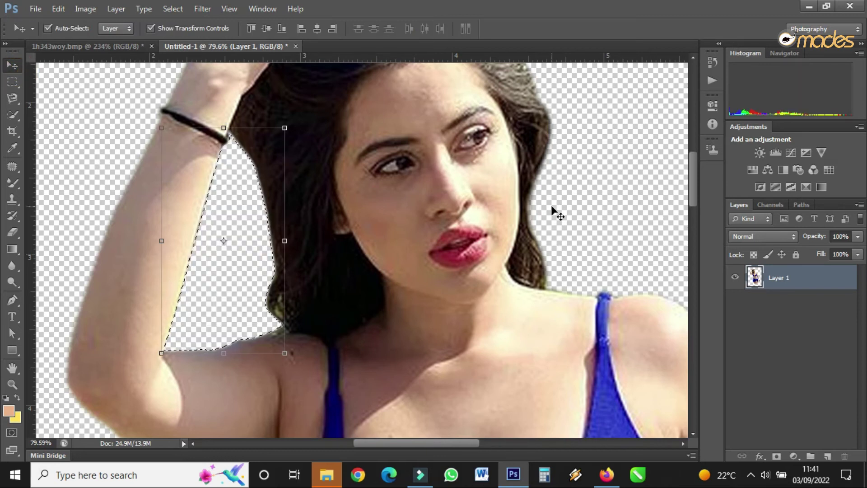
left_click(173, 11)
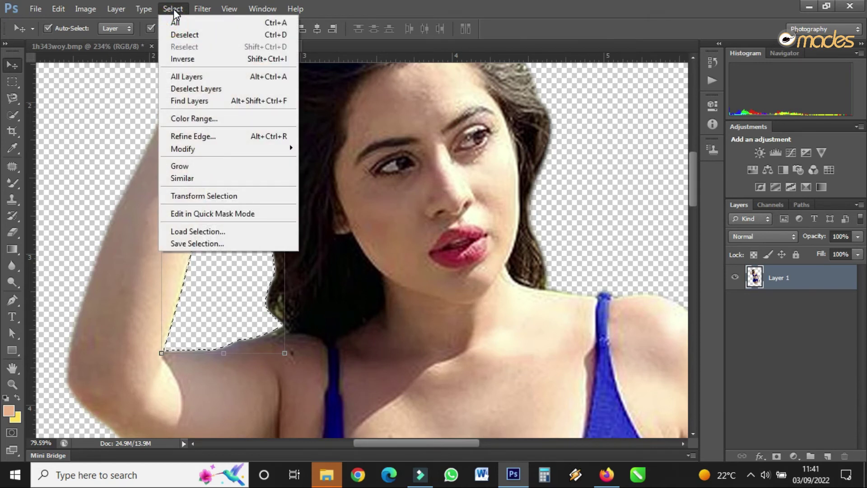
left_click(443, 19)
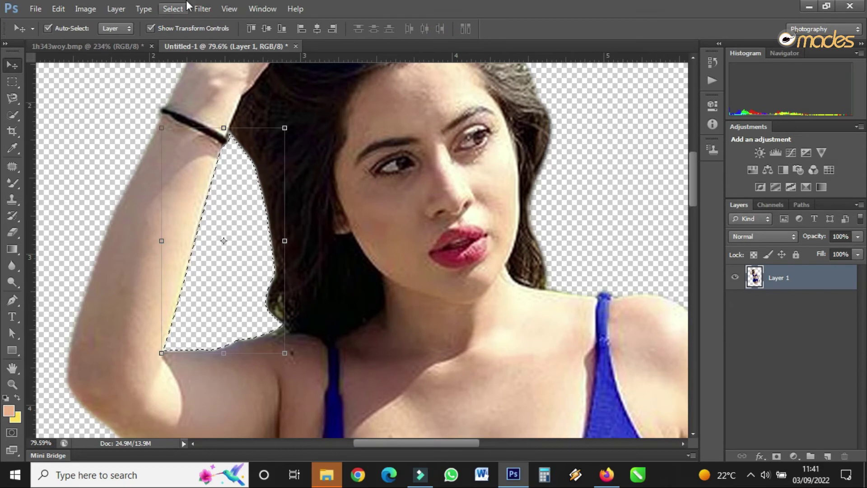
left_click(174, 10)
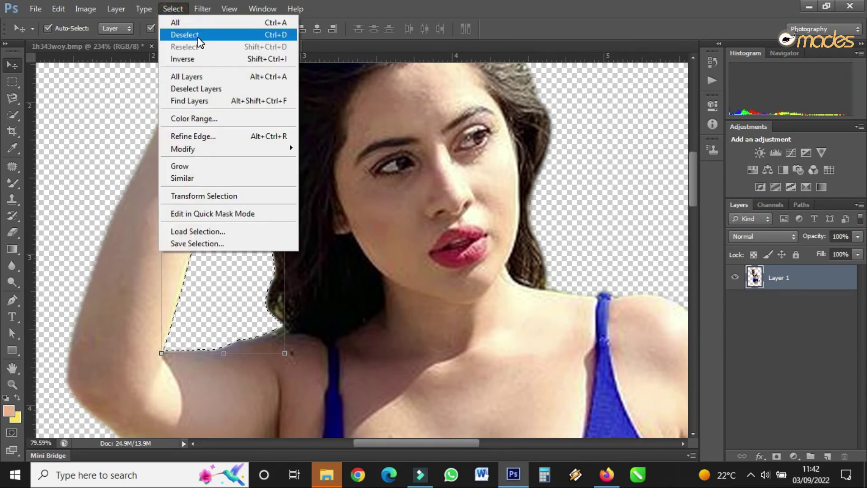
left_click(196, 35)
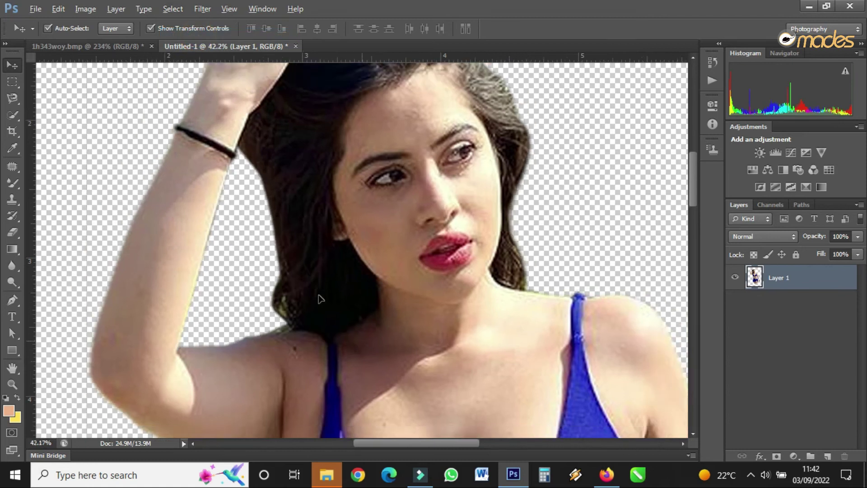
Move the woman slightly down toward the lower edge of the canvas.
scroll(316, 302, "down", 2)
scroll(316, 302, "down", 2)
scroll(361, 248, "up", 1)
scroll(379, 218, "down", 1)
left_click_drag(379, 218, 373, 244)
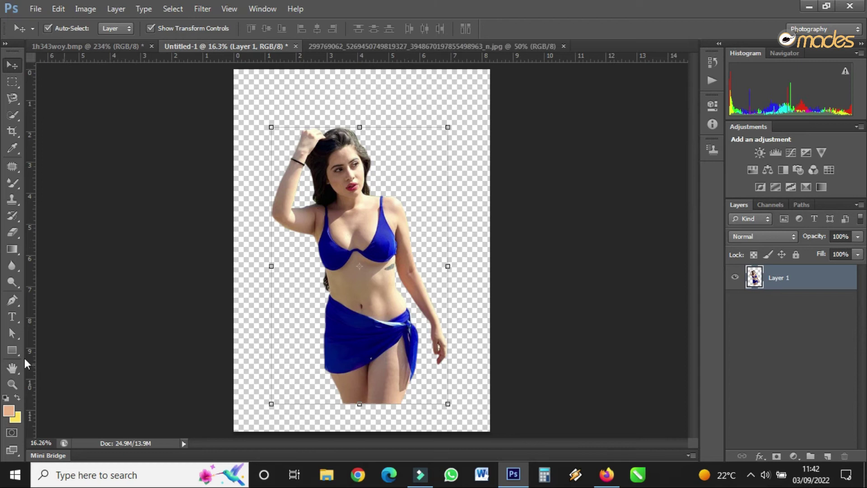
Draw a rectangle shape of about 2616 × 3601 px covering the whole canvas and fill it with a deep medium blue.
left_click(12, 350)
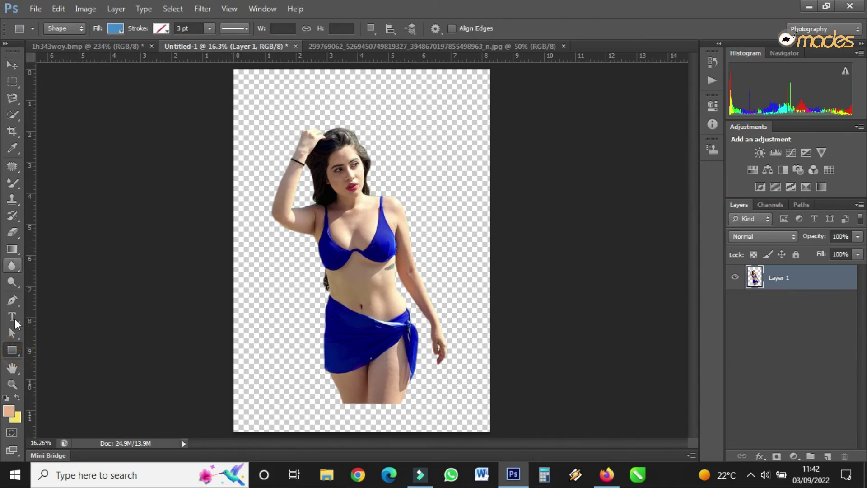
left_click_drag(229, 68, 498, 437)
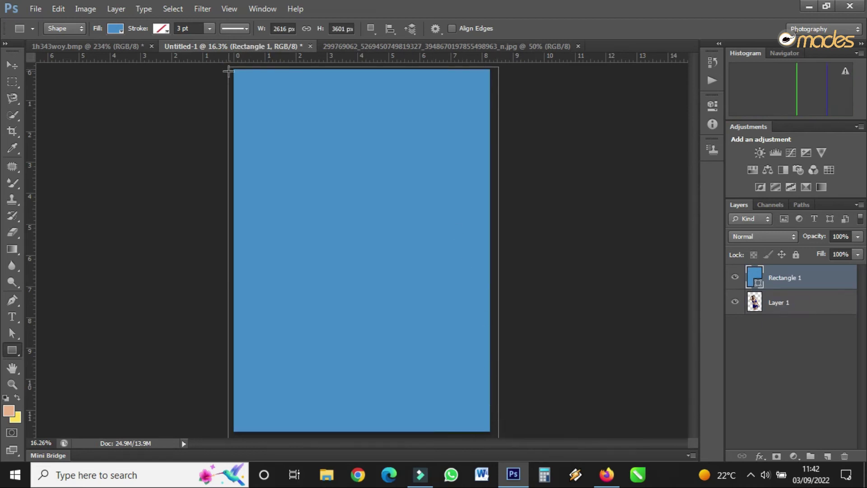
left_click(117, 33)
left_click(118, 131)
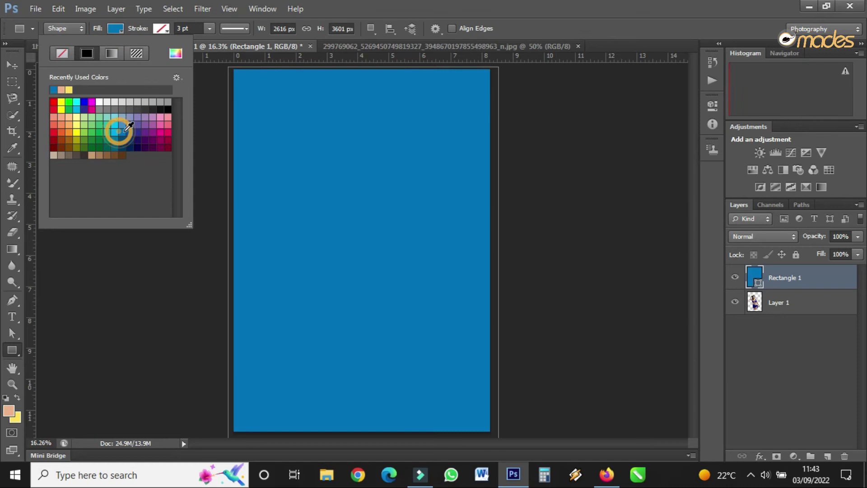
left_click(138, 134)
left_click(137, 139)
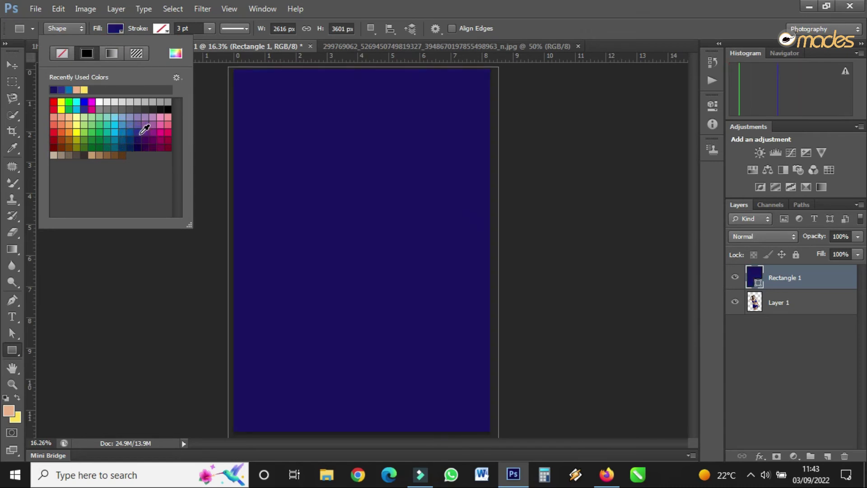
left_click(129, 131)
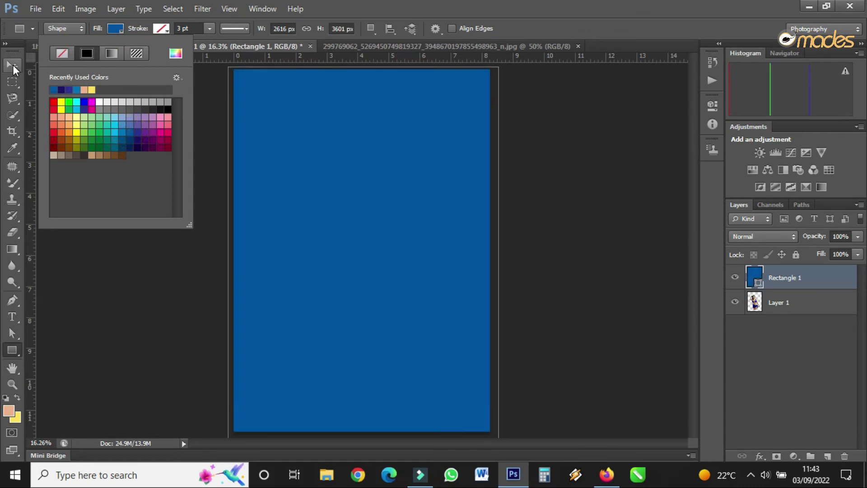
Move the Rectangle 1 layer below Layer 1 and enlarge the woman to about 122.9%, with her legs meeting the canvas's lower edge.
left_click(12, 65)
left_click_drag(791, 282, 788, 312)
left_click_drag(355, 206, 339, 219)
left_click_drag(433, 155, 485, 91)
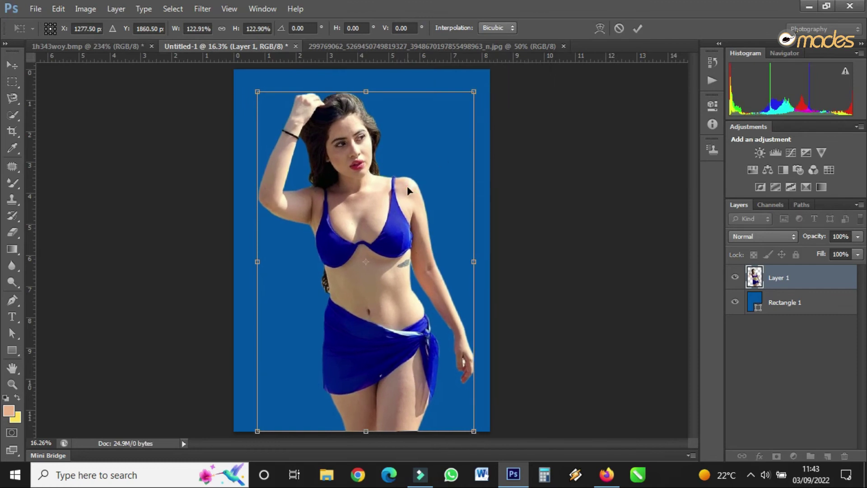
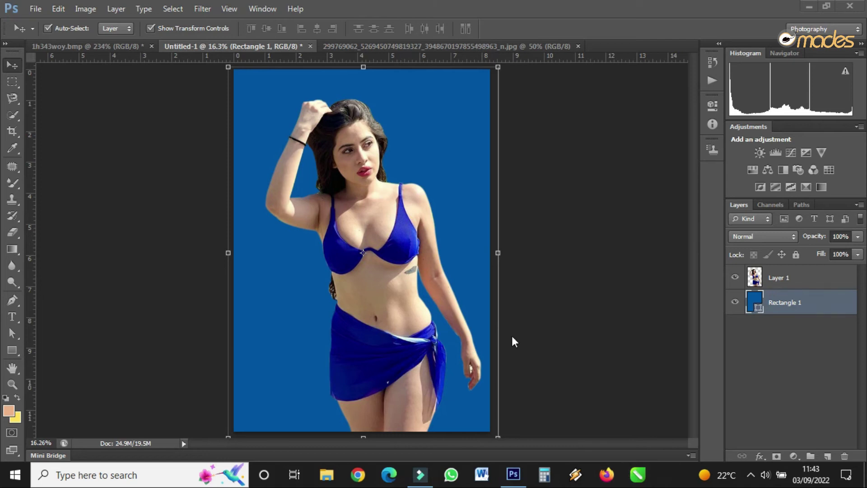
Switch to Firefox and go to google.com.
left_click(606, 472)
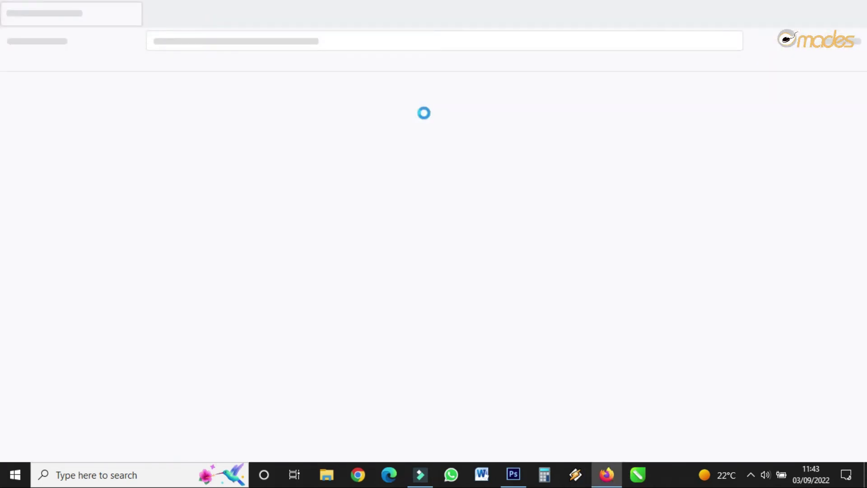
left_click(259, 42)
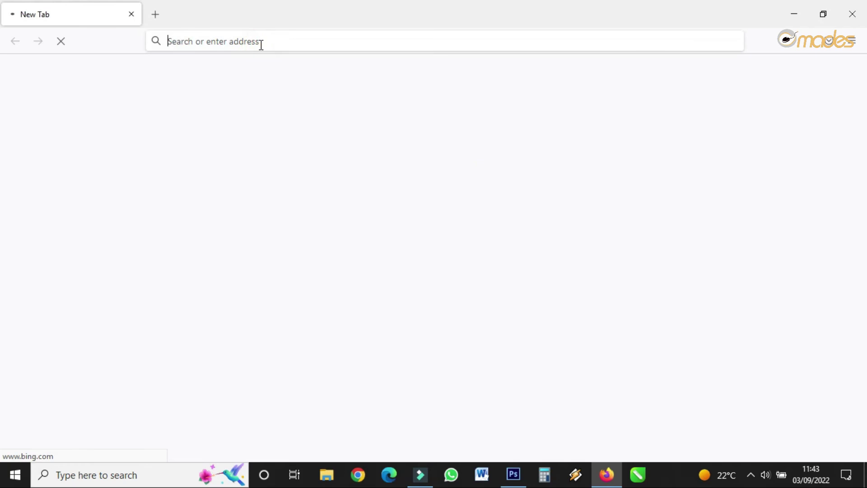
type("google.com")
key("Return")
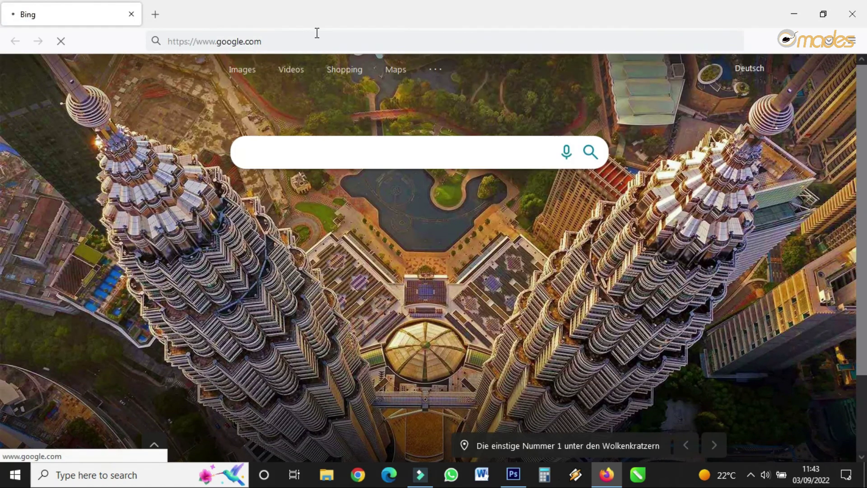
Switch Google's consent page from German to English and accept all cookies.
scroll(565, 203, "down", 5)
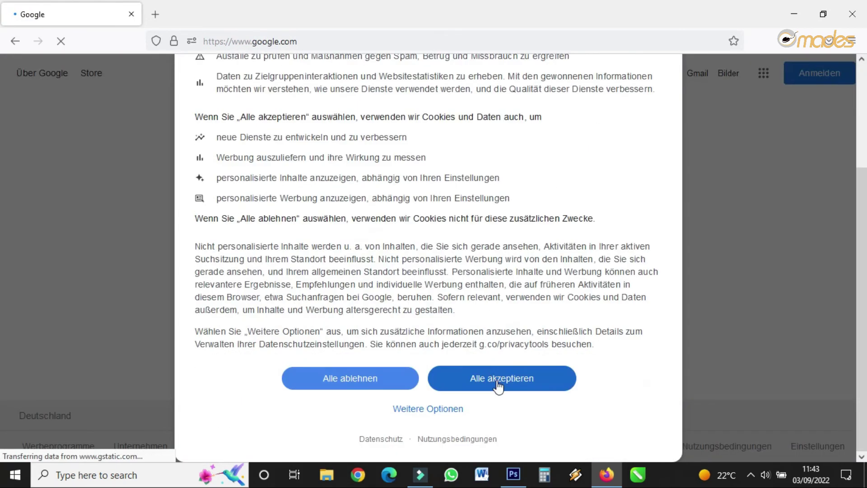
scroll(541, 155, "up", 3)
left_click(549, 93)
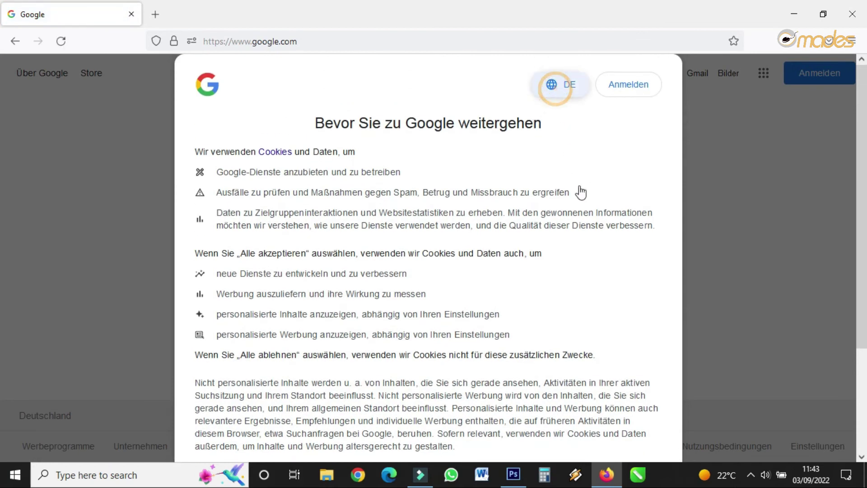
scroll(577, 194, "down", 5)
scroll(575, 194, "down", 4)
scroll(575, 194, "up", 5)
left_click(575, 178)
scroll(567, 370, "down", 5)
left_click(468, 386)
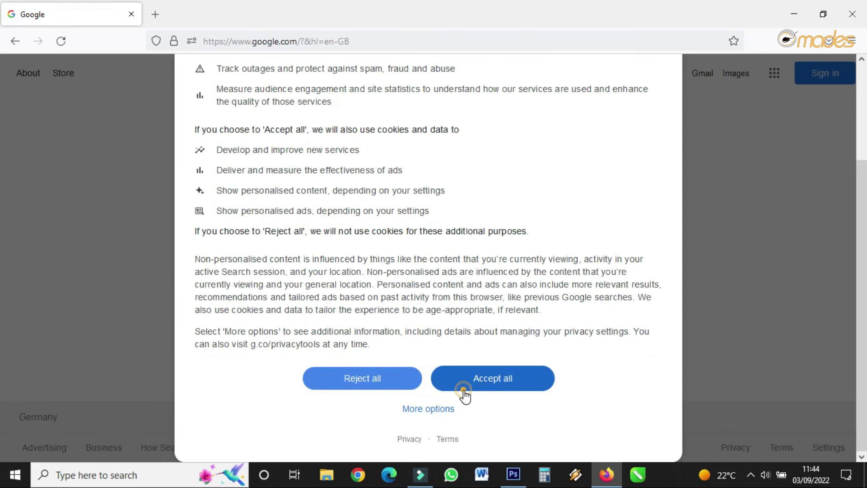
Search Google for "beach background".
left_click(445, 184)
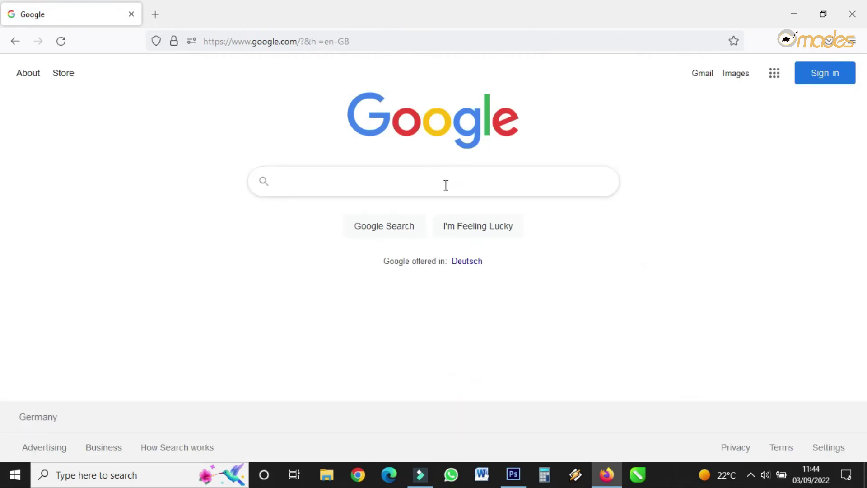
type("bee")
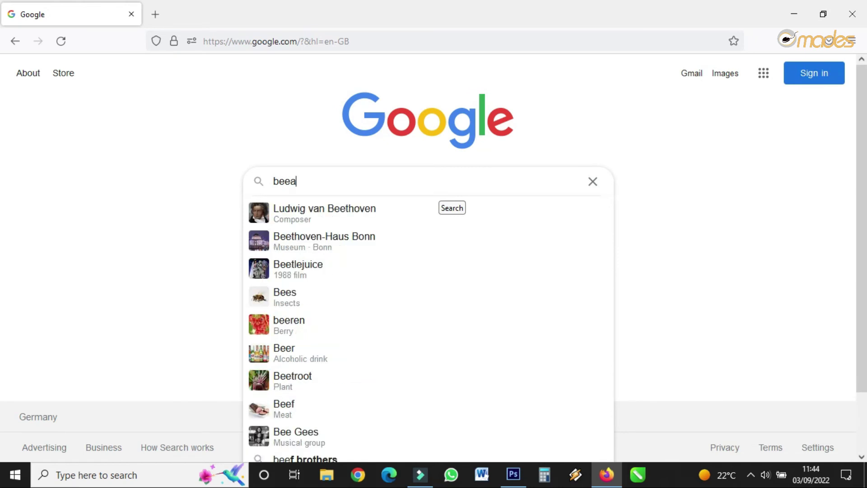
type("a")
key("BackSpace")
key("BackSpace")
type("ach")
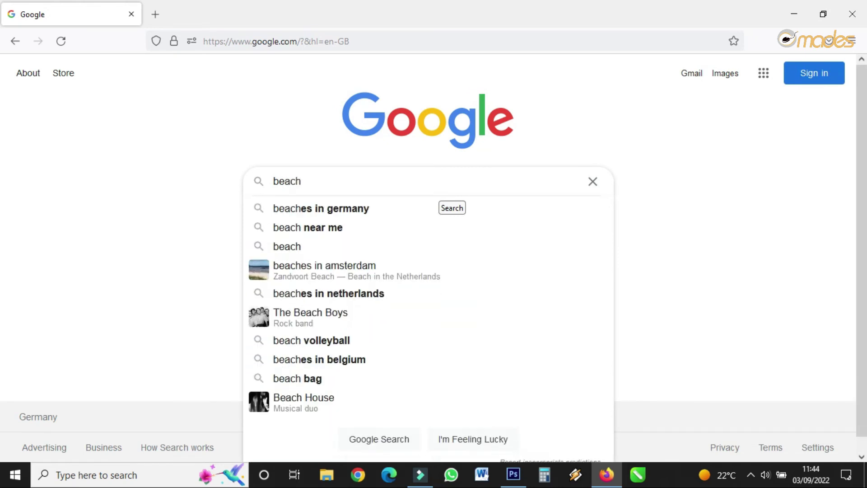
type(" backgr")
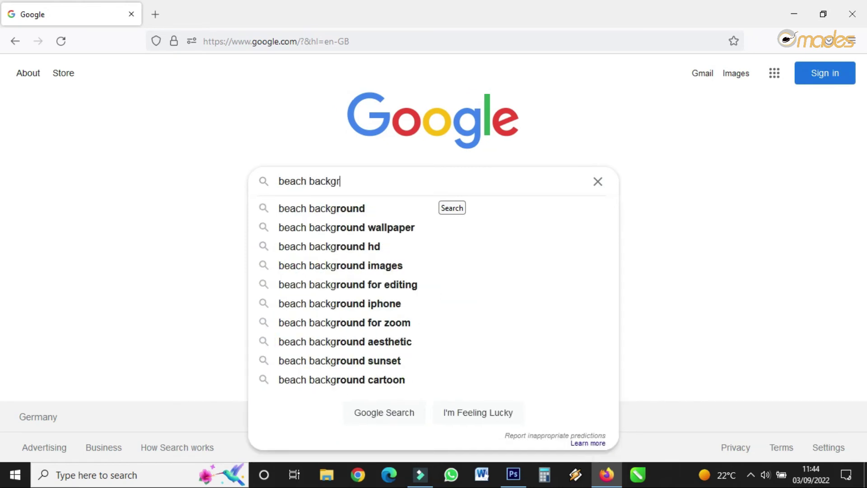
type("ound")
key("Return")
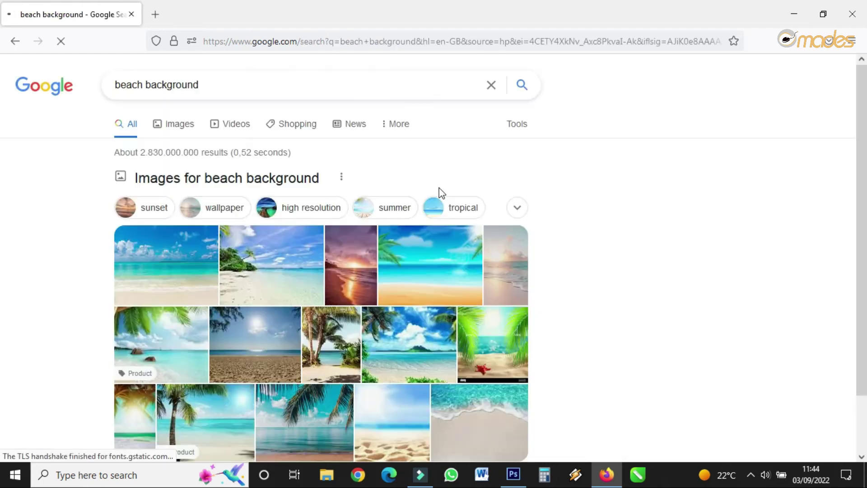
Preview beach images in the results and bring the 1,000 × 1,294 Unsplash palm-tree beach picture into Photoshop as a new document.
scroll(632, 276, "down", 2)
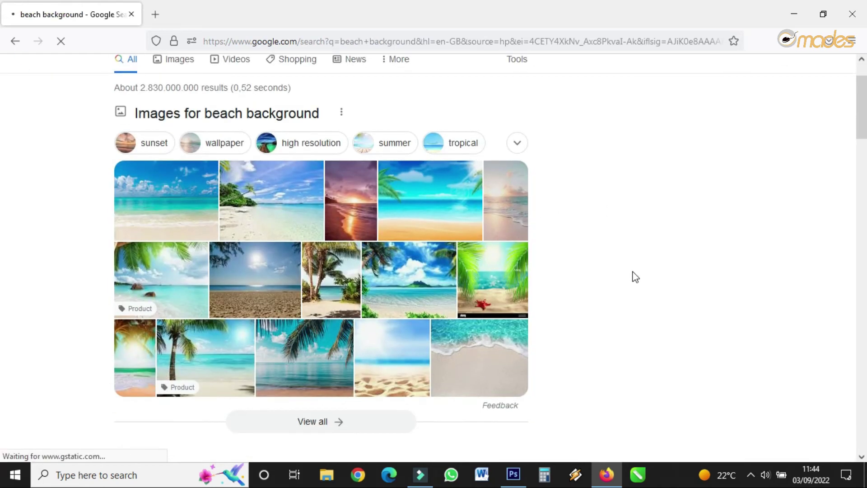
left_click(340, 287)
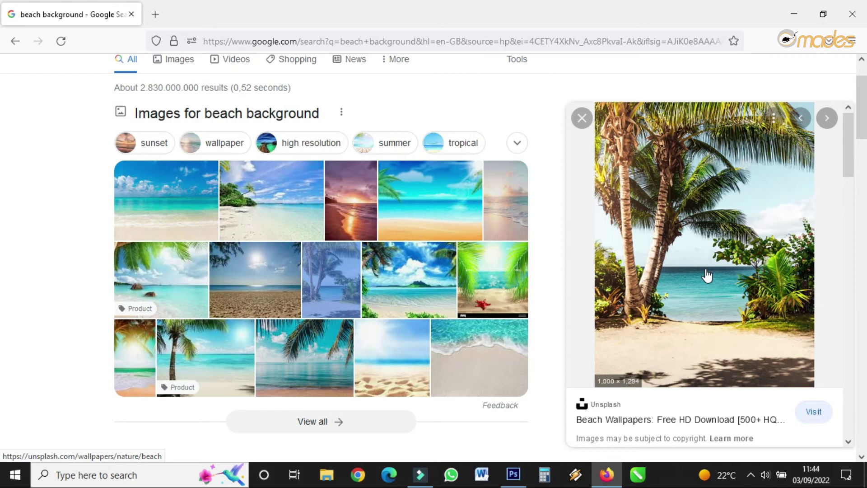
left_click(391, 294)
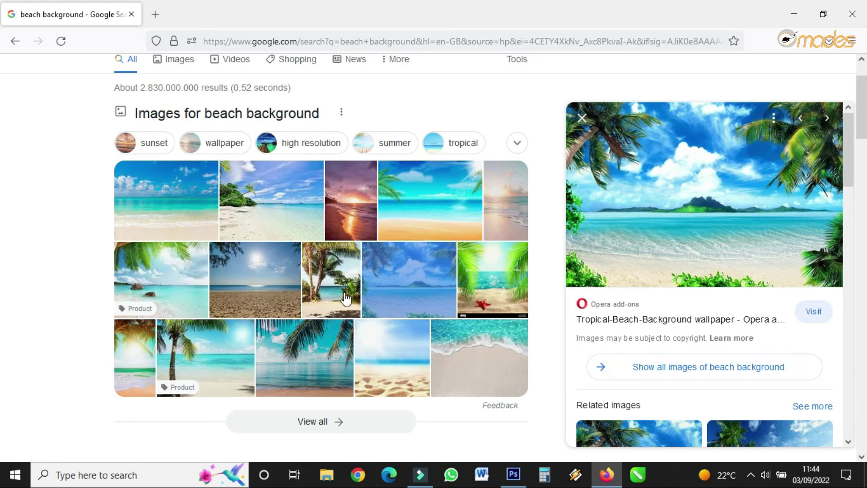
left_click(346, 299)
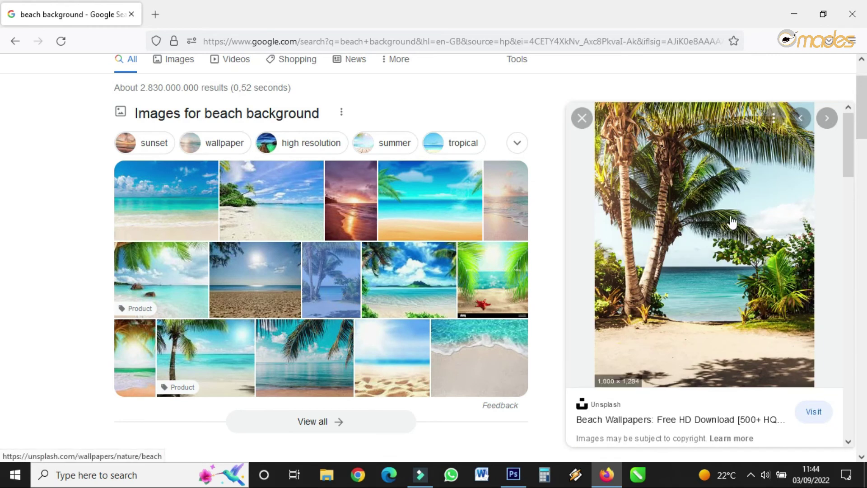
left_click_drag(732, 221, 488, 28)
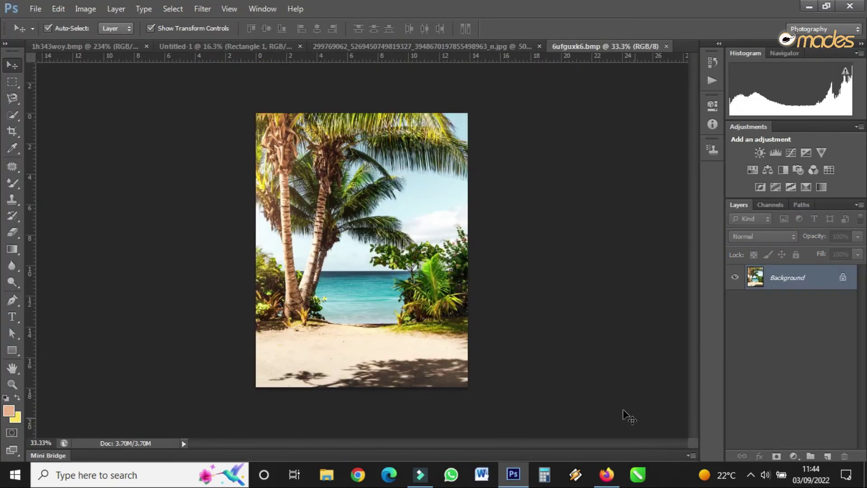
Copy the palm-tree beach image into Untitled-1 between the woman and the rectangle, and enlarge it to about 232.1% from the canvas's upper-left corner.
scroll(354, 216, "up", 1)
scroll(355, 217, "down", 1)
scroll(381, 307, "up", 2)
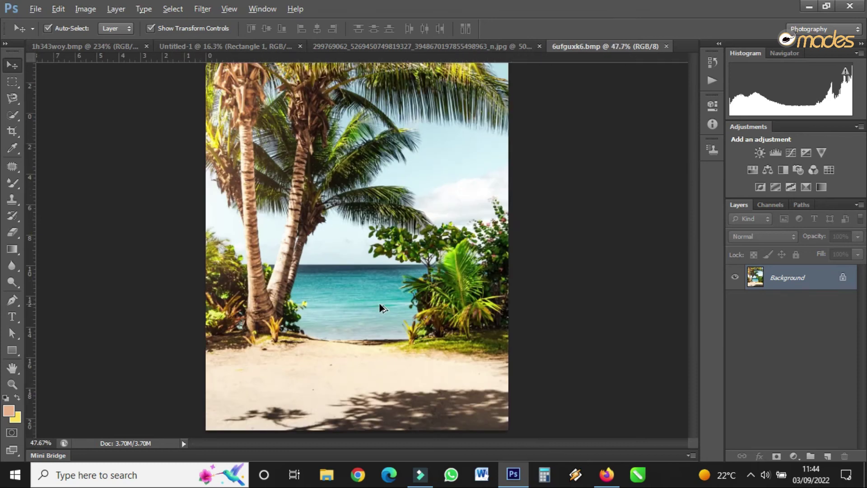
scroll(381, 307, "down", 2)
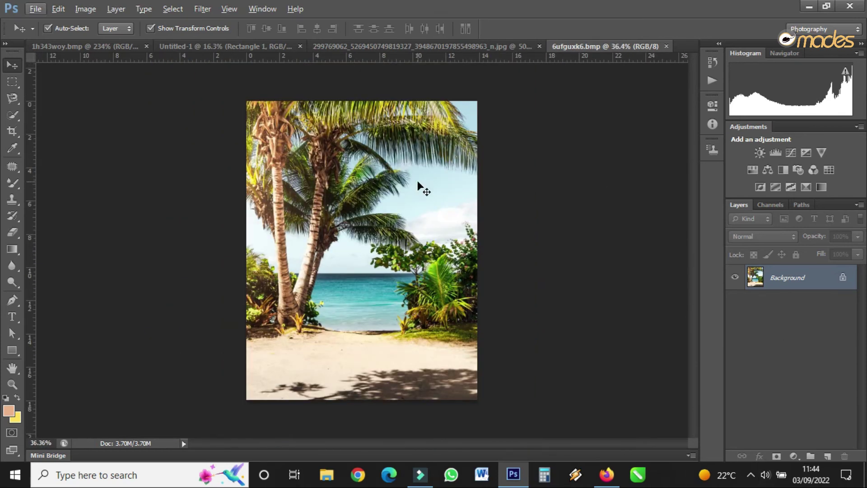
left_click(206, 45)
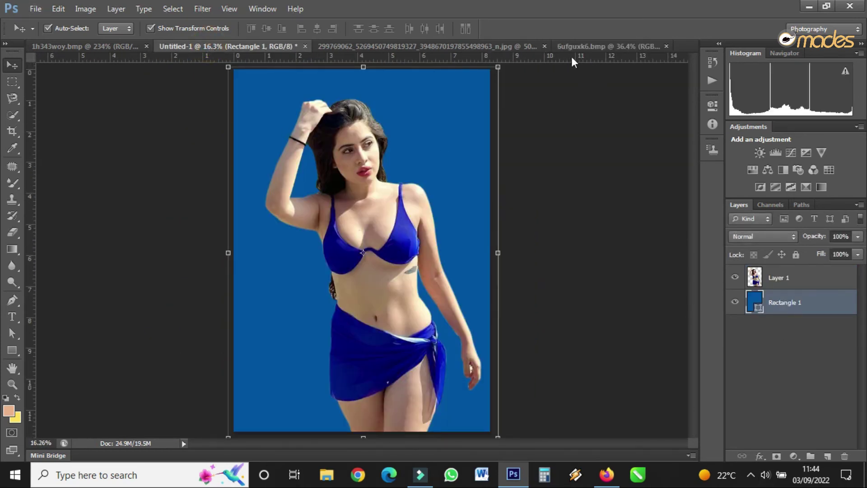
left_click(583, 46)
left_click_drag(388, 251, 298, 113)
left_click_drag(337, 198, 451, 396)
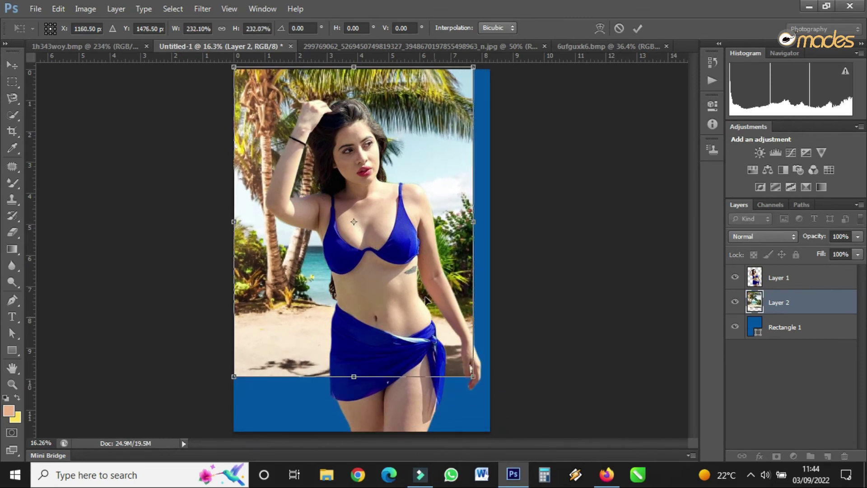
double_click(397, 241)
Scale the woman on Layer 1 down toward the canvas's lower-right corner, keeping her legs at the lower edge.
left_click(348, 139)
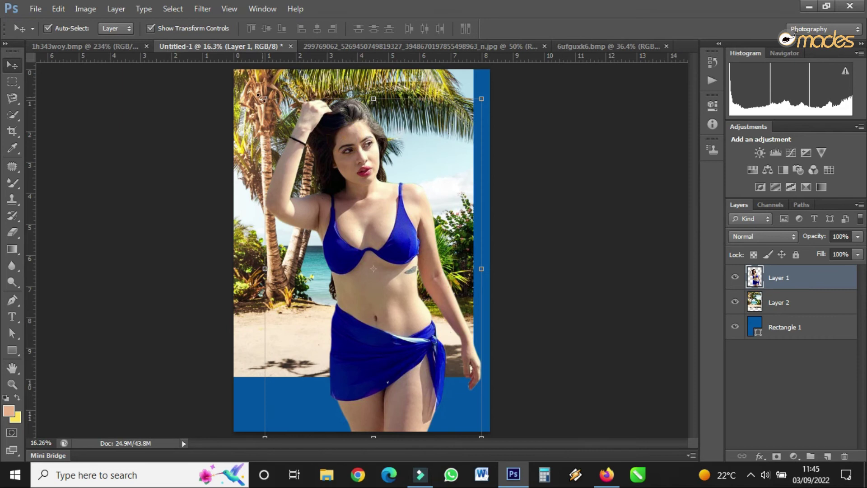
key("ctrl+t")
left_click_drag(266, 99, 298, 150)
double_click(379, 222)
Widen the beach image on Layer 2 to about 106.85% so it spans the canvas width.
left_click(307, 95)
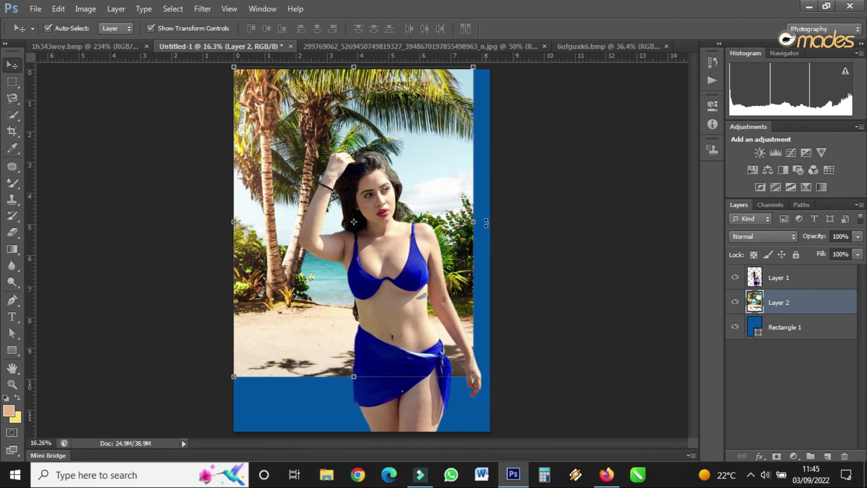
left_click_drag(478, 225, 490, 224)
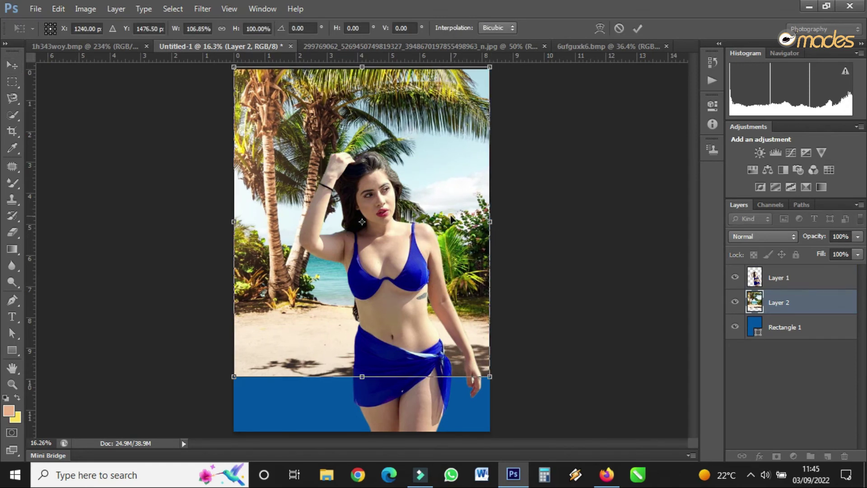
double_click(451, 221)
Move the beach image up behind the woman and stretch its left edge slightly past the canvas edge.
left_click_drag(425, 180, 427, 117)
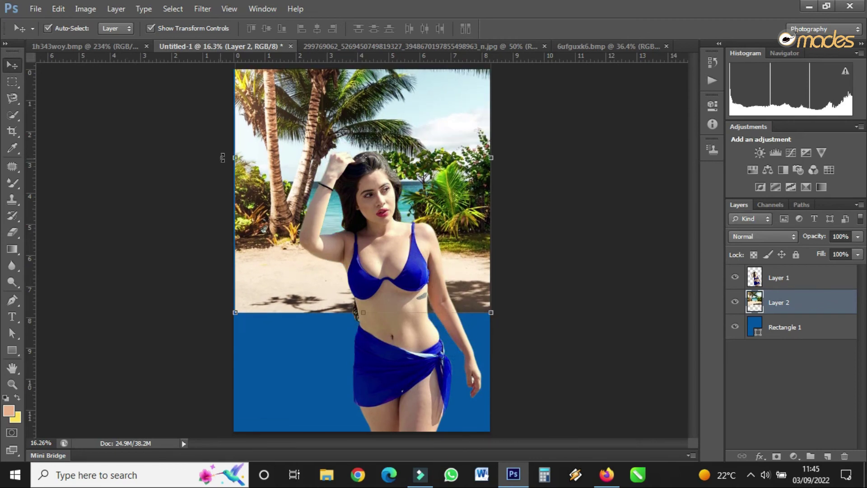
left_click_drag(234, 157, 232, 157)
double_click(294, 269)
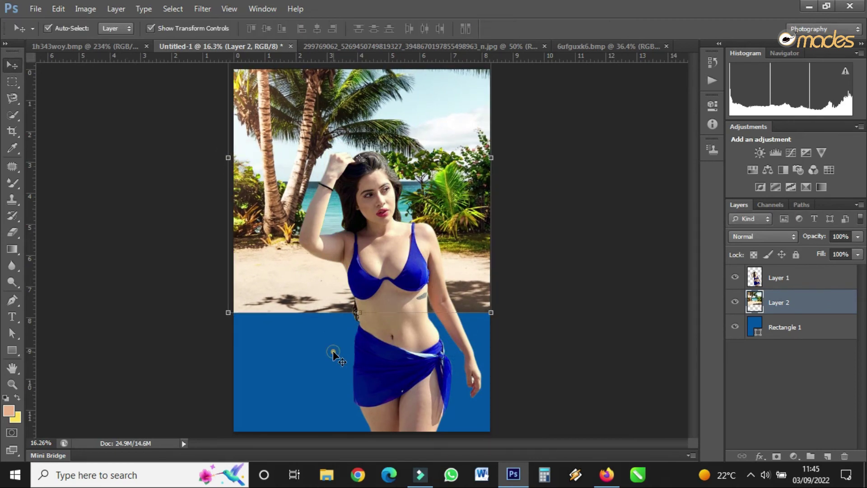
Change the fill of the Rectangle 1 shape to dark grey.
left_click(332, 353)
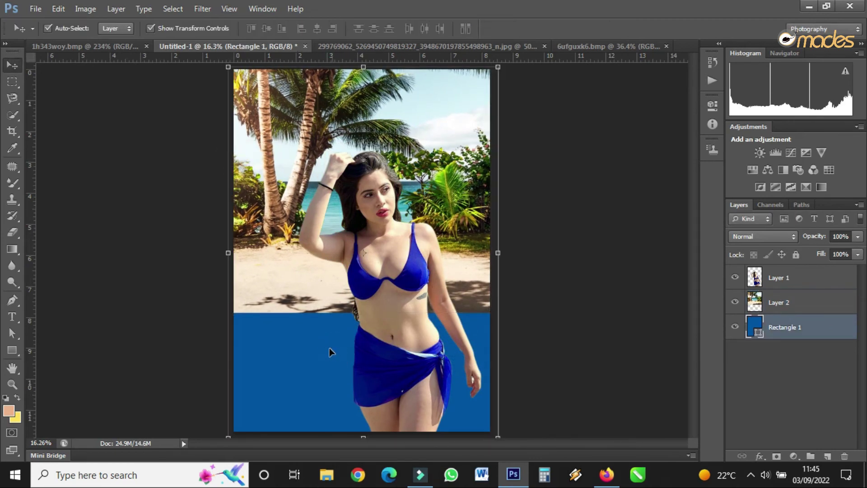
left_click(12, 350)
left_click(115, 30)
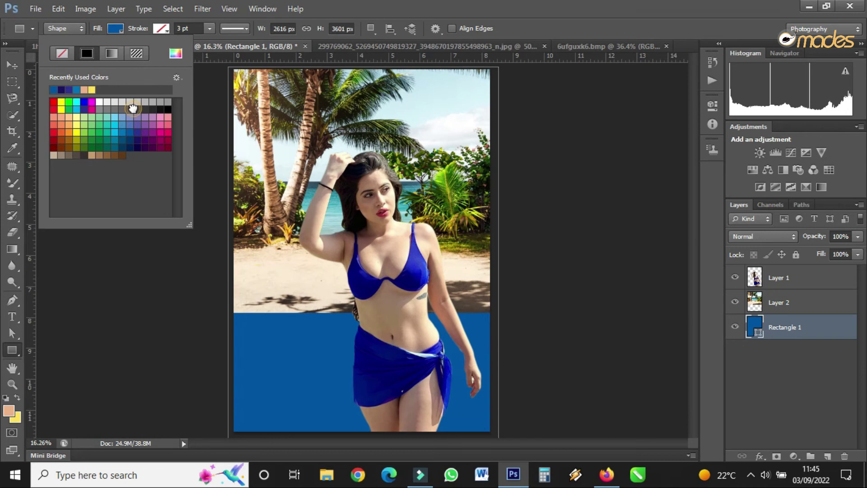
left_click(133, 108)
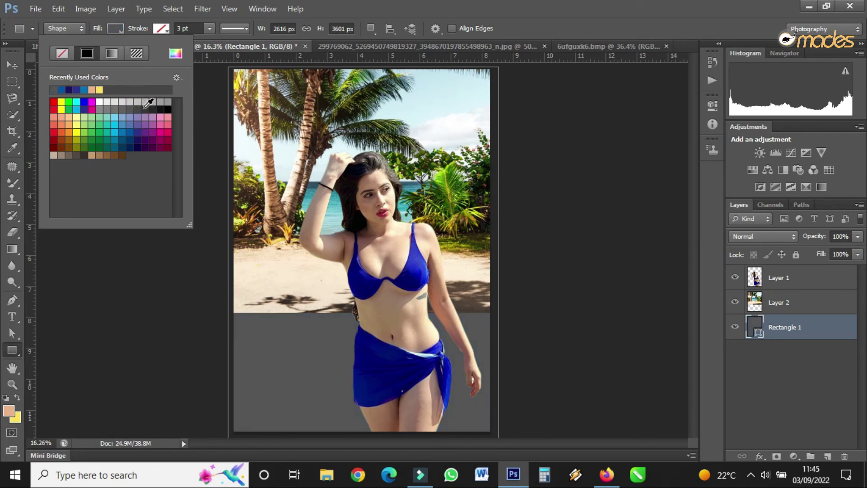
left_click(145, 107)
left_click(16, 66)
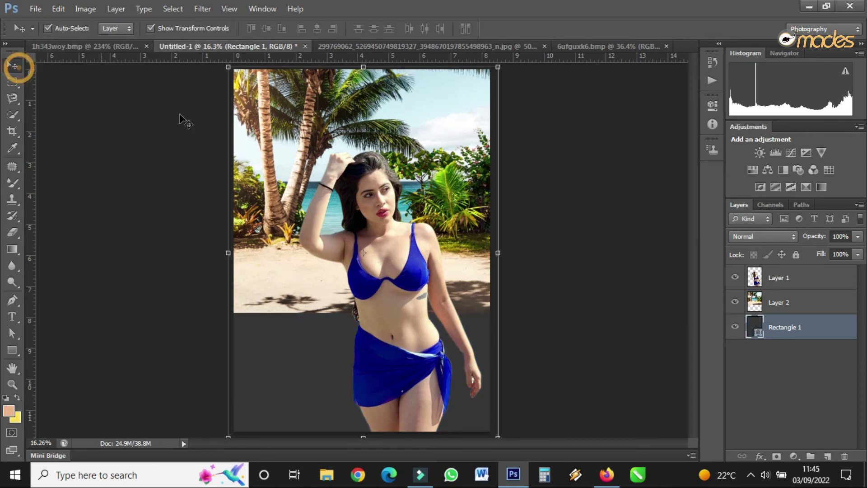
Set the Eraser to a soft round brush on Layer 2 and dab the left edge of the palm-tree beach image.
left_click(281, 95)
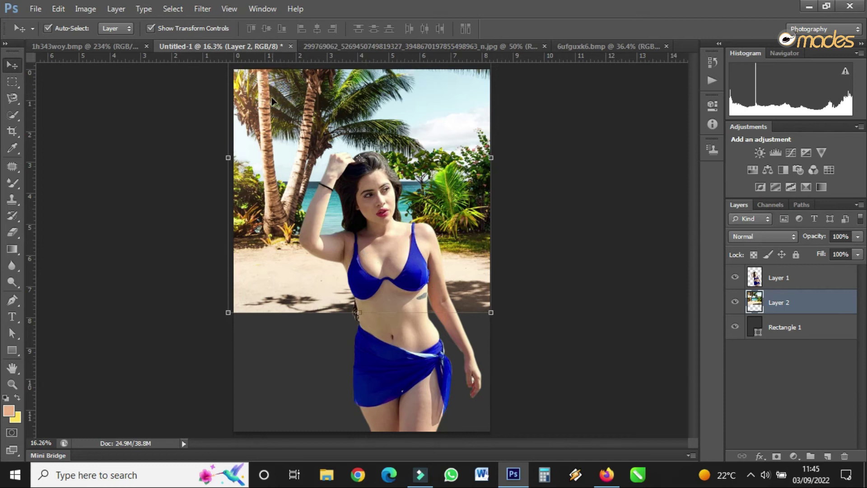
left_click(796, 283)
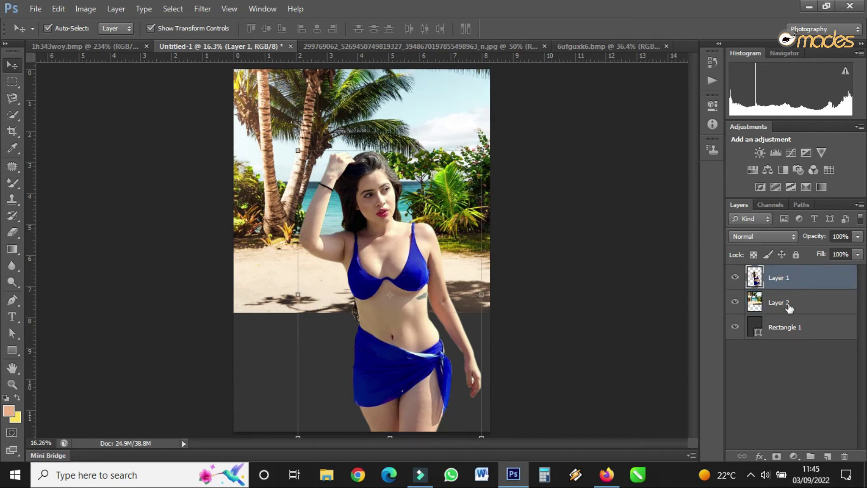
left_click(789, 304)
left_click(789, 323)
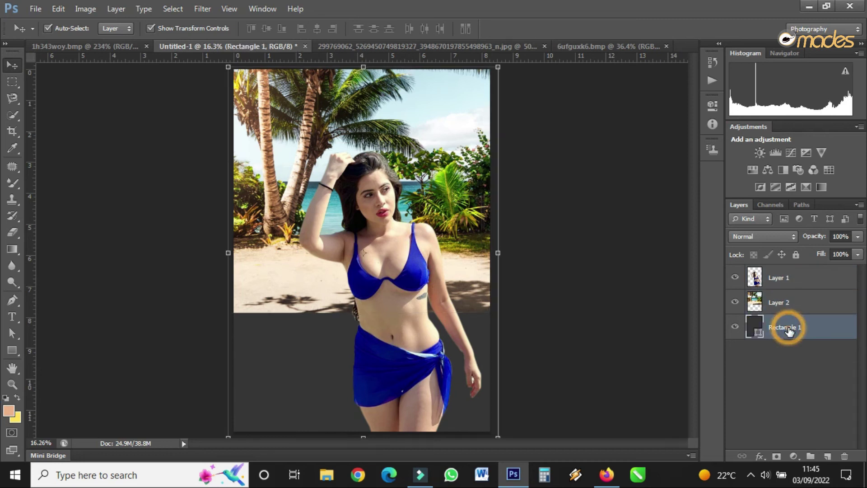
left_click(786, 301)
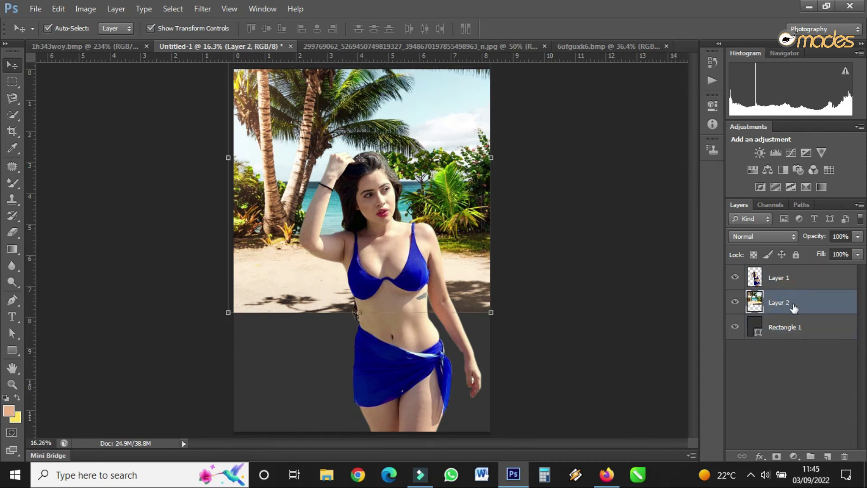
left_click(16, 234)
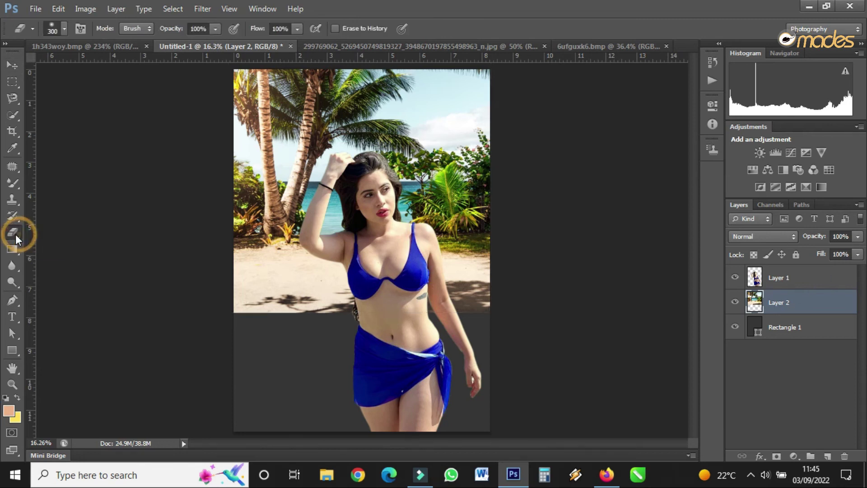
left_click(62, 30)
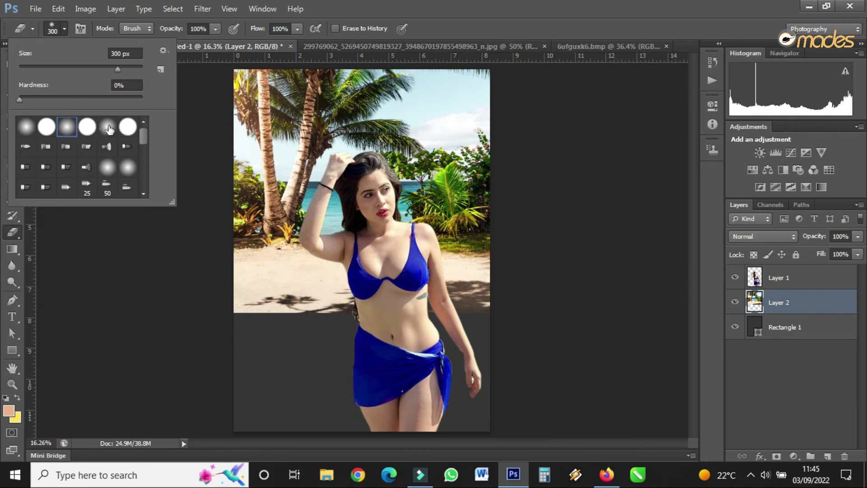
left_click(27, 129)
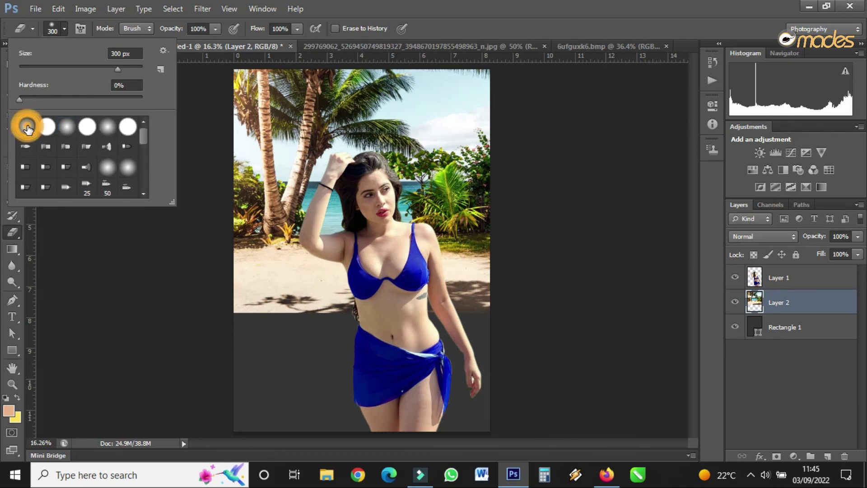
left_click(226, 160)
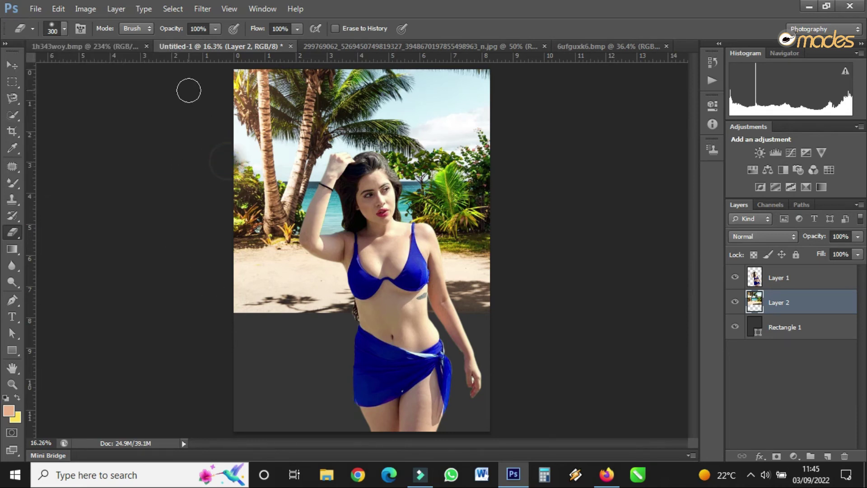
Enlarge the eraser to 1289 px and fade the sandy lower edge of the beach image into the dark grey rectangle.
left_click(62, 26)
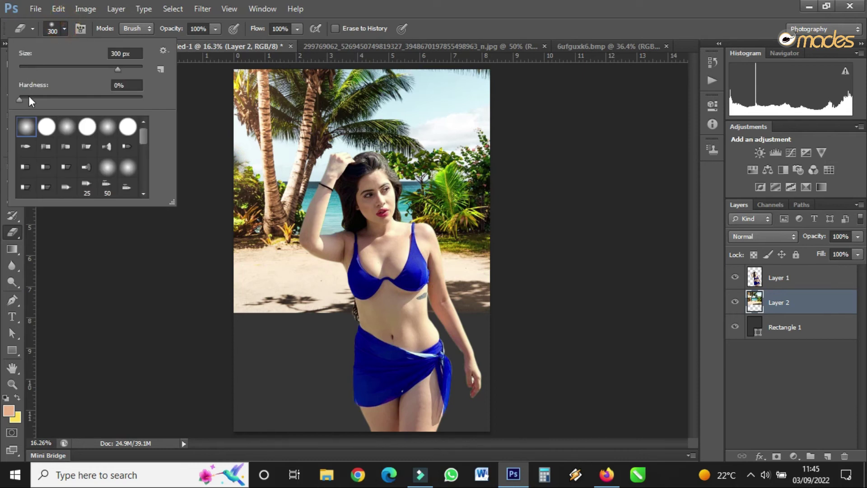
left_click_drag(115, 68, 129, 69)
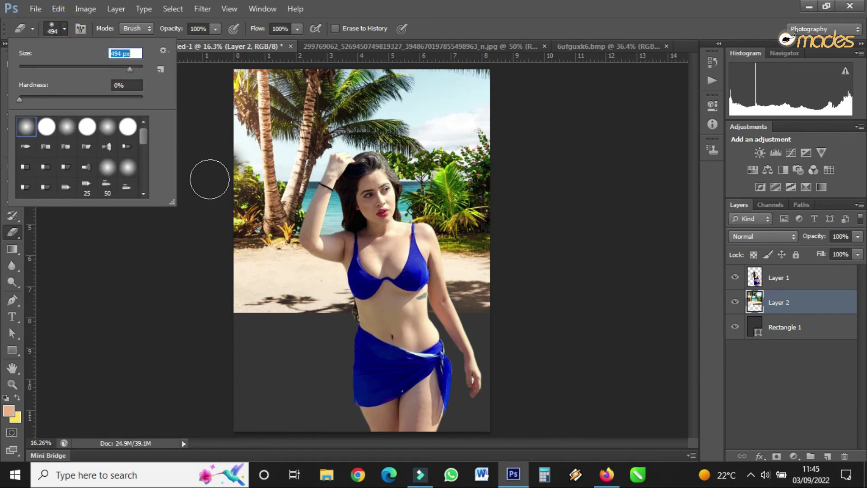
left_click_drag(136, 70, 132, 71)
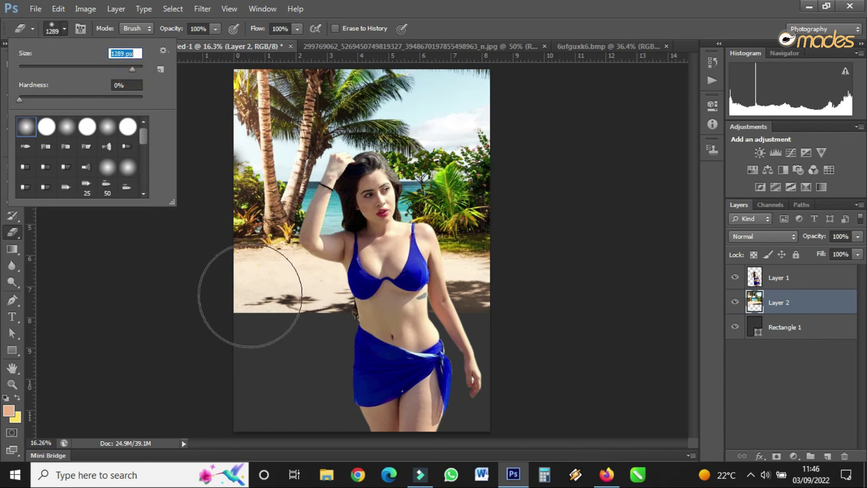
left_click(155, 331)
mouse_move(164, 329)
left_mouse_down()
mouse_move(394, 333)
mouse_move(495, 322)
mouse_move(227, 316)
mouse_move(266, 324)
mouse_move(218, 304)
mouse_move(301, 333)
mouse_move(416, 335)
mouse_move(492, 321)
mouse_move(324, 328)
left_mouse_up()
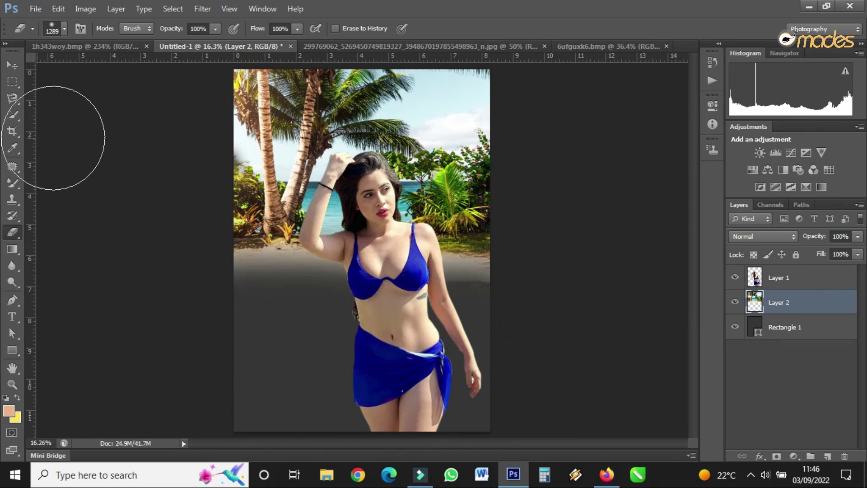
Move the beach image up behind the woman, erase more of its lower sand area, and nudge it slightly back down.
left_click(13, 66)
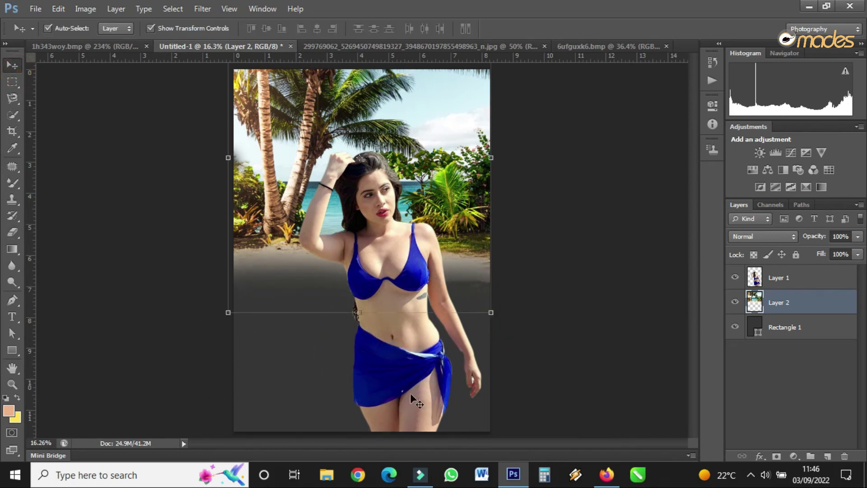
left_click_drag(448, 181, 445, 131)
left_click(13, 232)
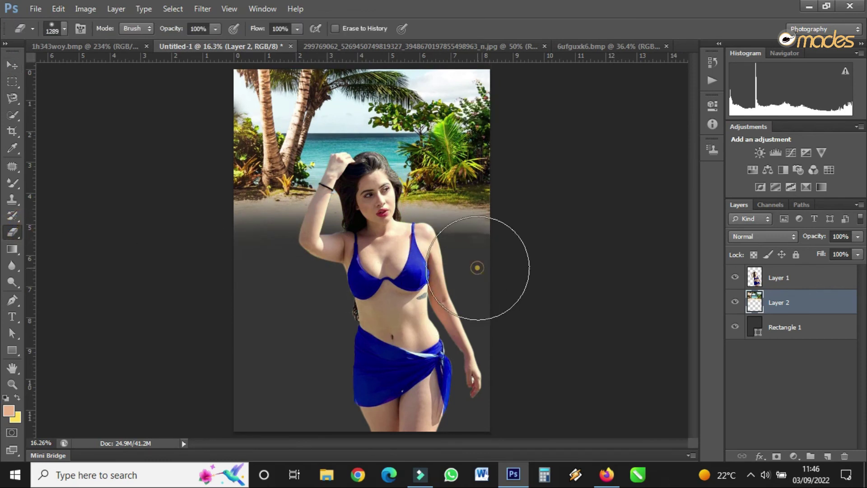
mouse_move(343, 181)
left_mouse_down()
mouse_move(347, 154)
mouse_move(375, 225)
mouse_move(429, 158)
mouse_move(358, 217)
mouse_move(329, 271)
left_mouse_up()
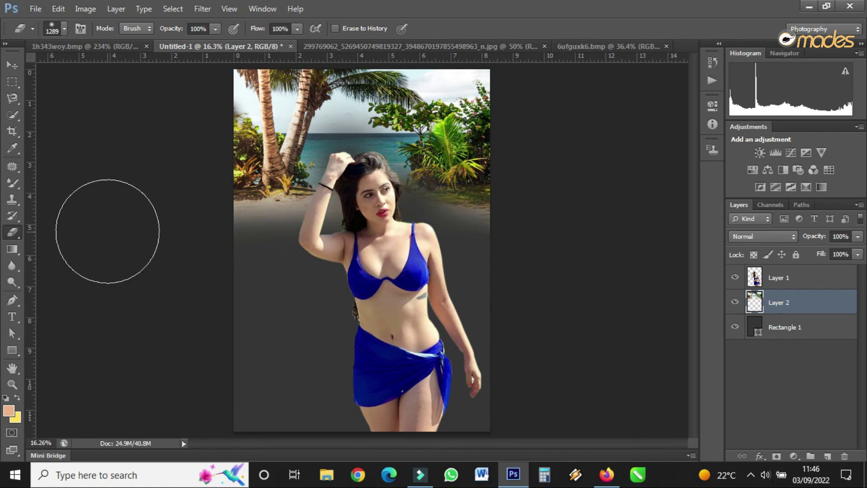
left_click(12, 65)
left_click_drag(395, 124, 396, 138)
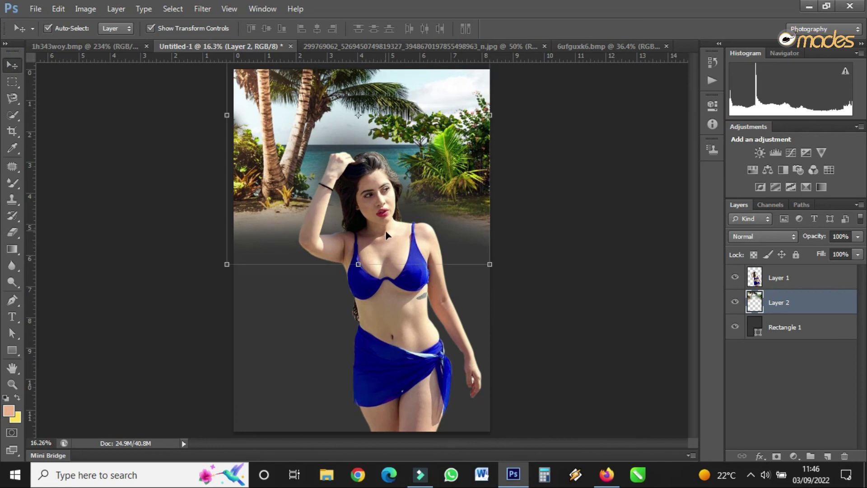
Enlarge the woman on Layer 1 from her upper-left corner, raising her head higher on the canvas.
left_click(311, 238)
left_click_drag(296, 153, 279, 122)
key("Return")
Enlarge the palm-tree beach image well past the canvas's right edge and raise it, shifting the woman toward the canvas centre.
left_click_drag(447, 103, 467, 184)
mouse_move(475, 226)
left_mouse_down()
mouse_move(477, 289)
mouse_move(479, 237)
left_mouse_up()
left_click_drag(498, 366, 617, 484)
left_click(459, 208)
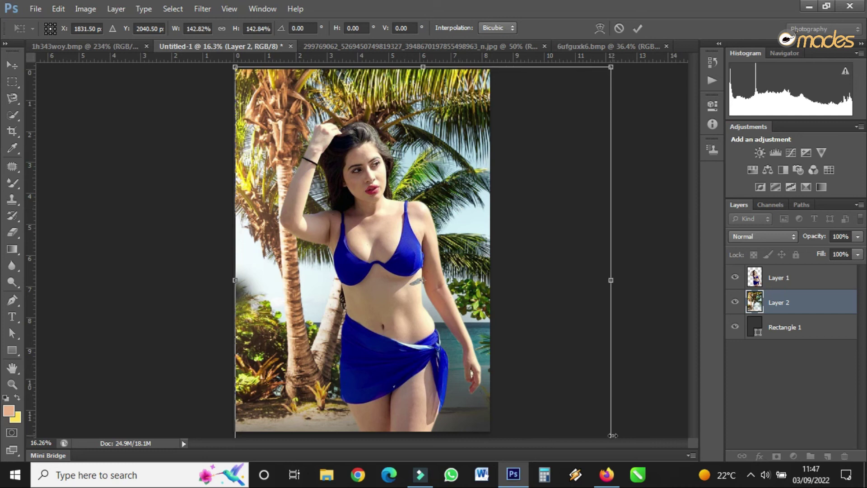
left_click_drag(614, 70, 576, 107)
left_click_drag(465, 255, 458, 197)
key("Return")
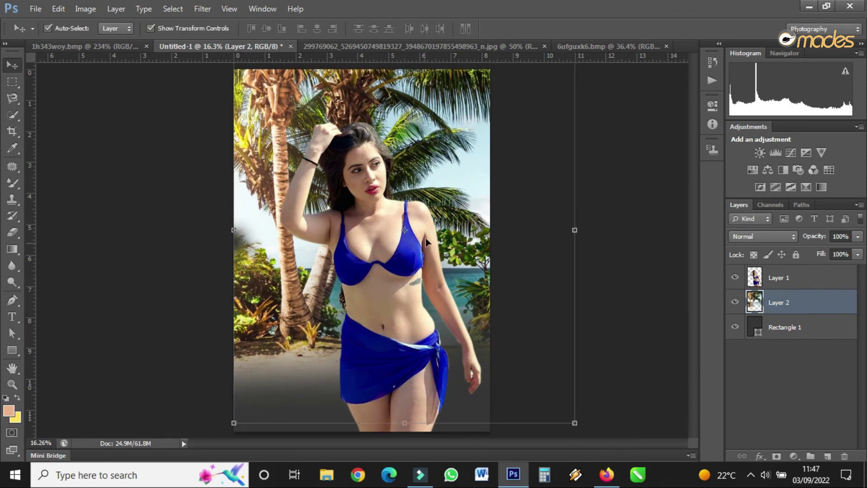
left_click_drag(463, 251, 464, 204)
left_click_drag(400, 240, 368, 238)
Switch to Firefox and open the iStock beach picture with wooden planks from the beach background image results.
left_click(607, 474)
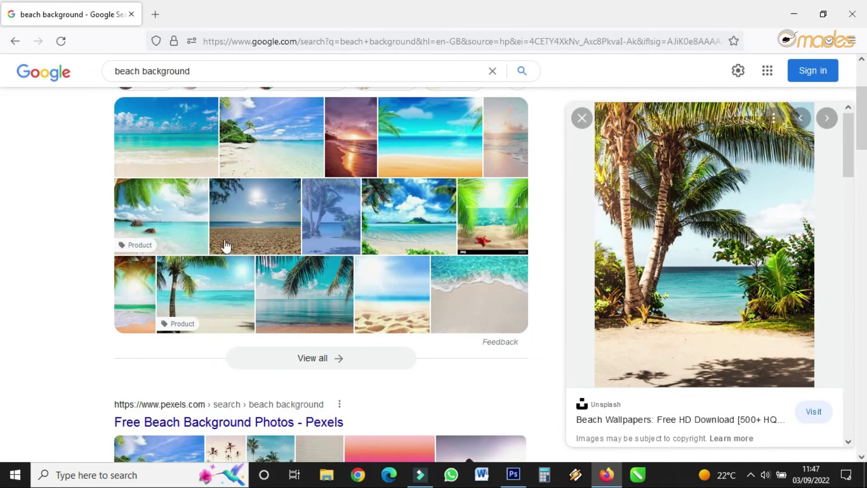
scroll(370, 234, "down", 4)
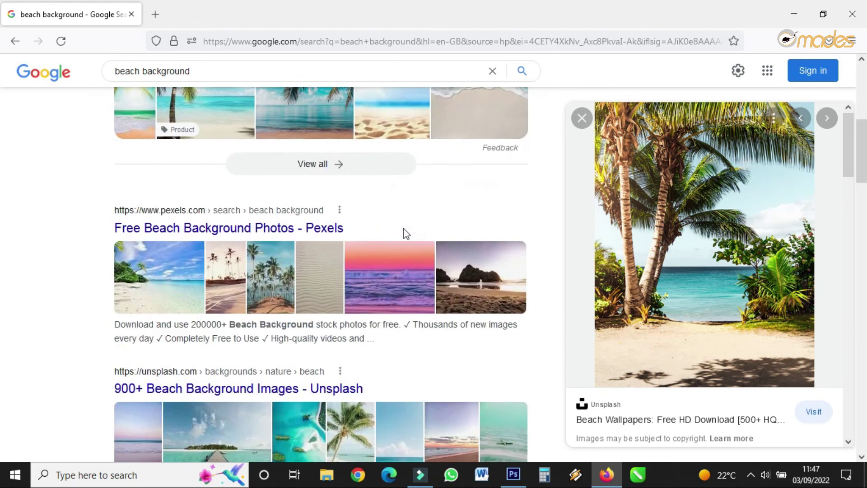
scroll(303, 201, "up", 5)
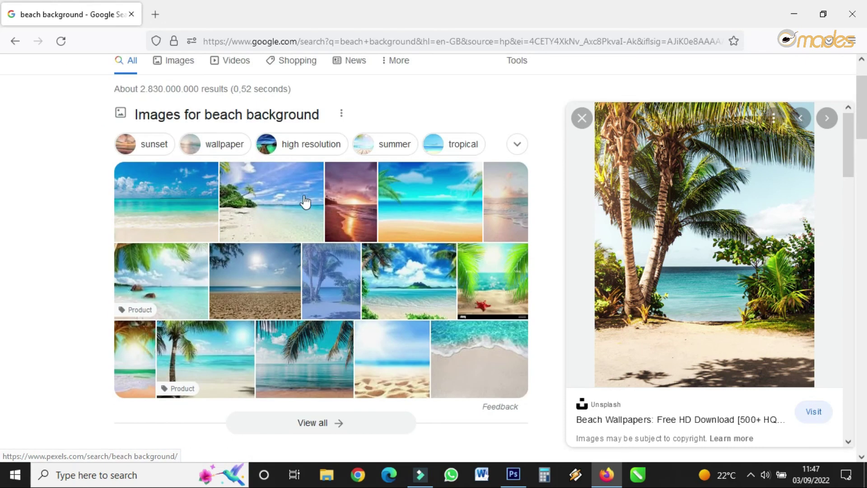
scroll(215, 136, "up", 2)
left_click(178, 121)
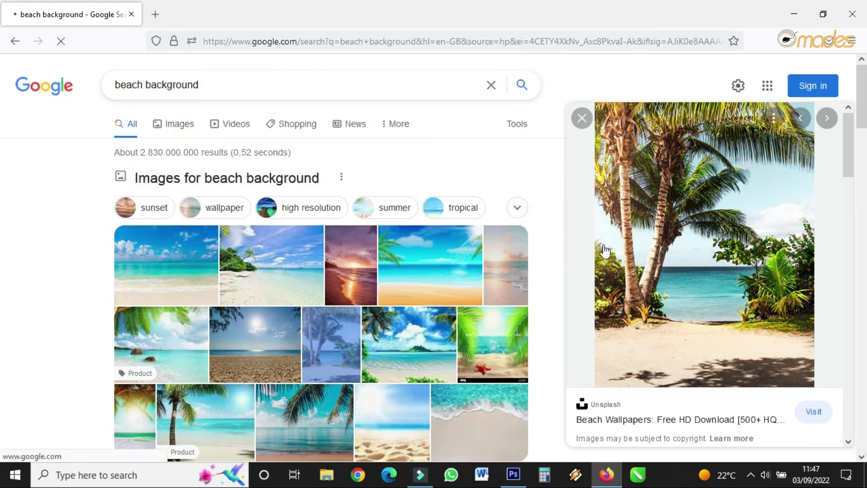
scroll(614, 267, "down", 4)
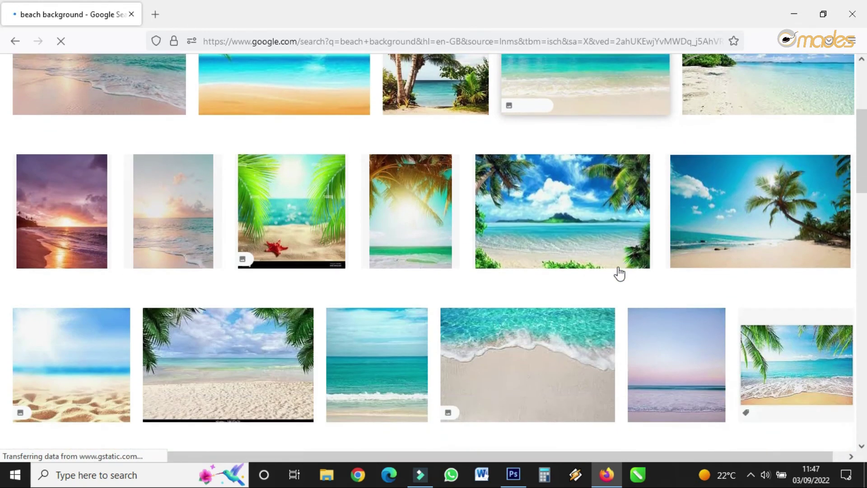
scroll(660, 293, "down", 3)
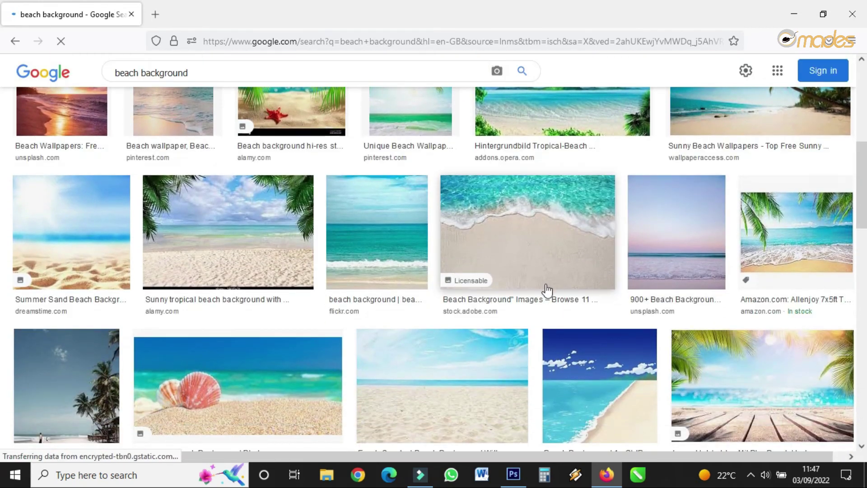
scroll(722, 352, "down", 2)
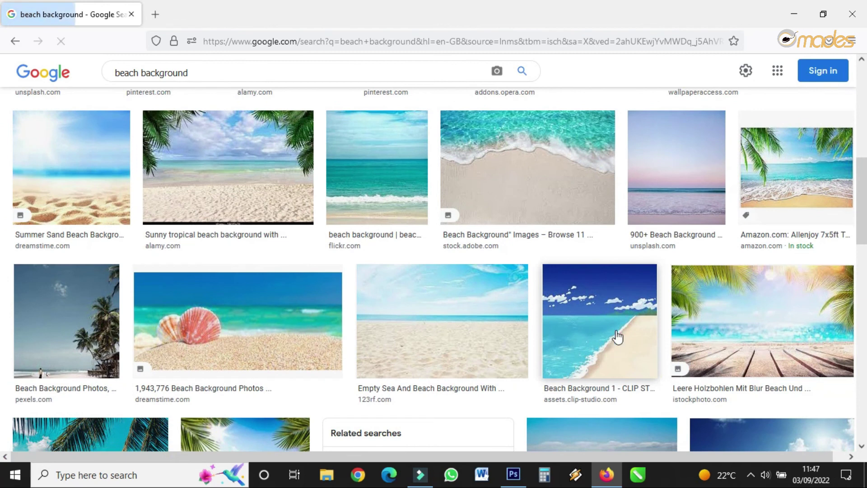
left_click(755, 366)
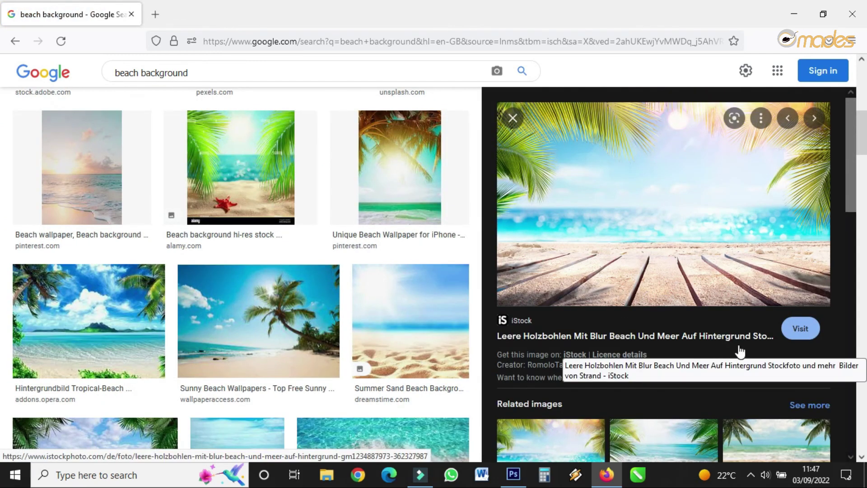
Bring the wooden-plank beach picture into Photoshop and place it across the lower half of the Untitled-1 canvas.
left_click_drag(713, 225, 465, 34)
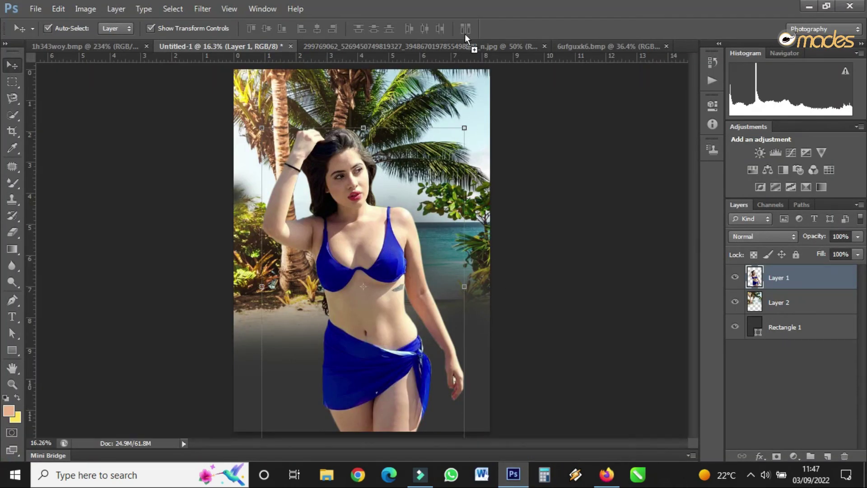
left_click_drag(453, 2, 456, 6)
left_click_drag(412, 251, 522, 262)
left_click_drag(489, 287, 420, 297)
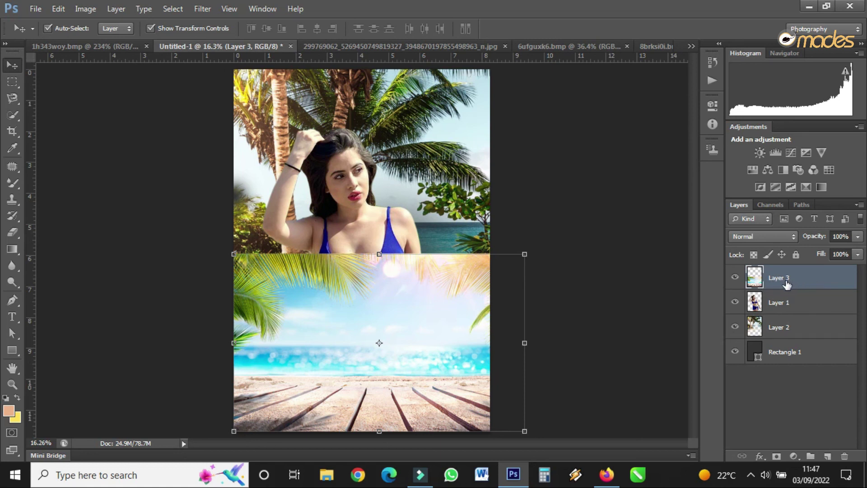
Move Layer 3 below Layer 1 and fade out the plank beach image's upper edge with the soft eraser.
left_click_drag(786, 280, 786, 307)
mouse_move(449, 310)
left_mouse_down()
mouse_move(445, 325)
mouse_move(447, 317)
left_mouse_up()
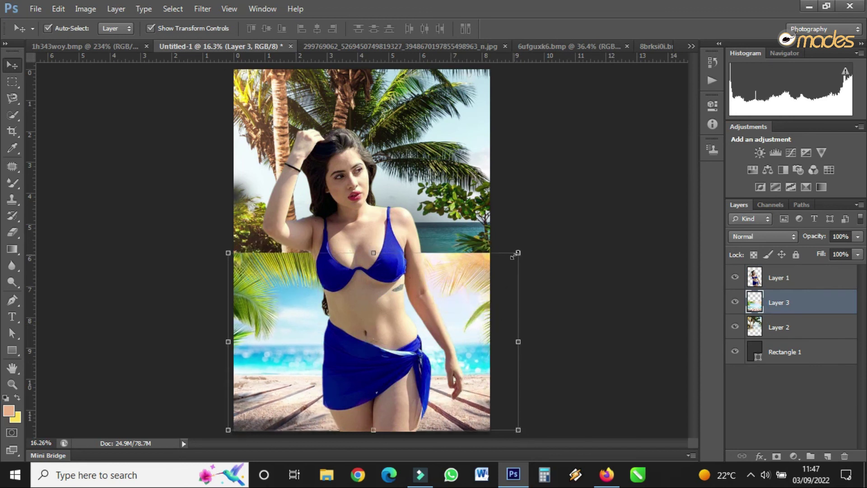
left_click(12, 232)
mouse_move(219, 247)
left_mouse_down()
mouse_move(480, 245)
mouse_move(392, 240)
mouse_move(355, 247)
mouse_move(318, 271)
mouse_move(268, 273)
mouse_move(394, 255)
mouse_move(447, 262)
mouse_move(445, 275)
mouse_move(367, 270)
mouse_move(337, 300)
mouse_move(332, 285)
mouse_move(511, 253)
left_mouse_up()
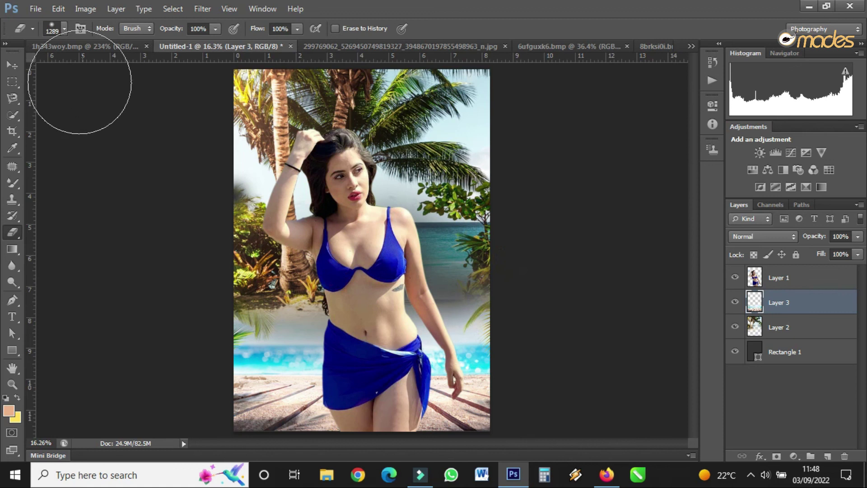
Scale the woman on Layer 1 down to 84.87% and shift her to the right, keeping her legs at the canvas's lower edge.
left_click(13, 65)
left_click(335, 158)
left_click(384, 169)
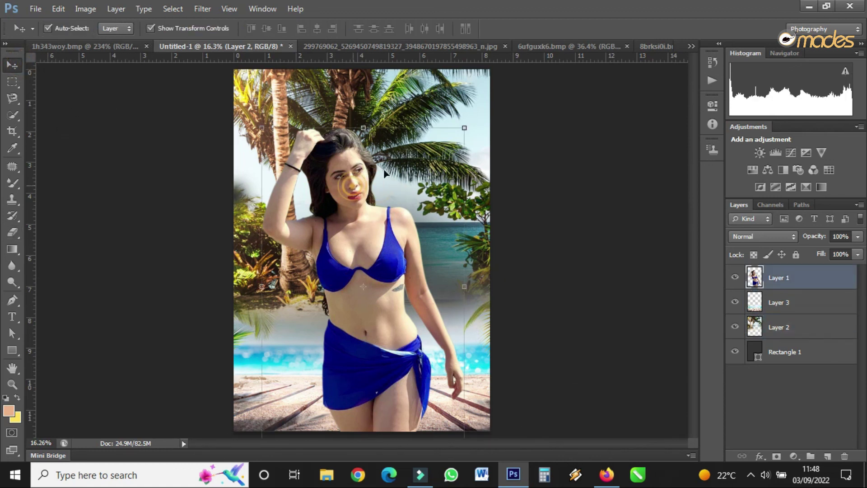
left_click_drag(463, 128, 433, 162)
left_click_drag(356, 246, 390, 247)
key("Return")
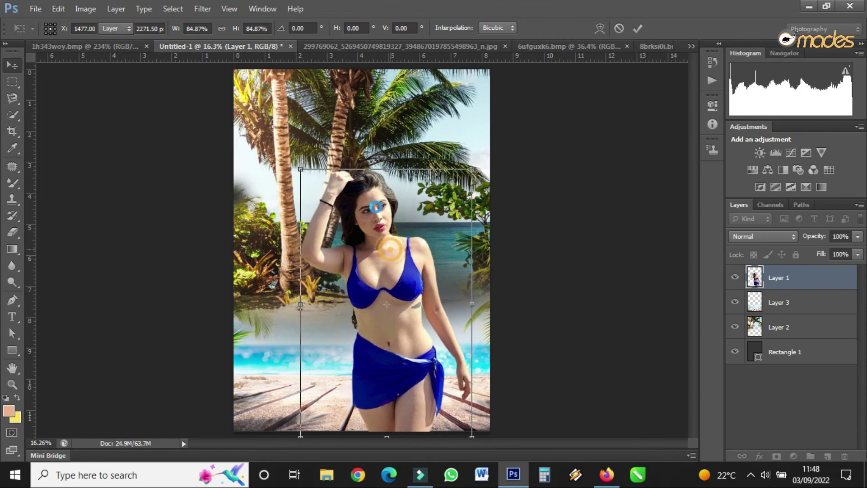
Move the palm-tree image up slightly and enlarge the plank beach image on Layer 3 past both sides of the canvas.
left_click(426, 151)
left_click_drag(427, 151, 416, 115)
left_click(291, 411)
left_click(300, 412)
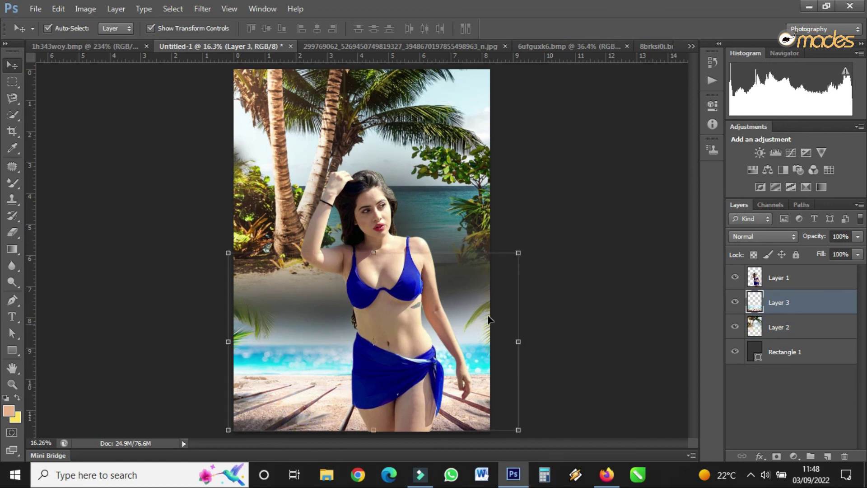
left_click_drag(518, 253, 528, 248)
left_click_drag(475, 294, 474, 300)
left_click_drag(227, 250, 188, 224)
key("Return")
Shift the woman closer to the canvas's right edge and lower the palm-tree image toward the plank beach scene.
left_click_drag(384, 266, 399, 295)
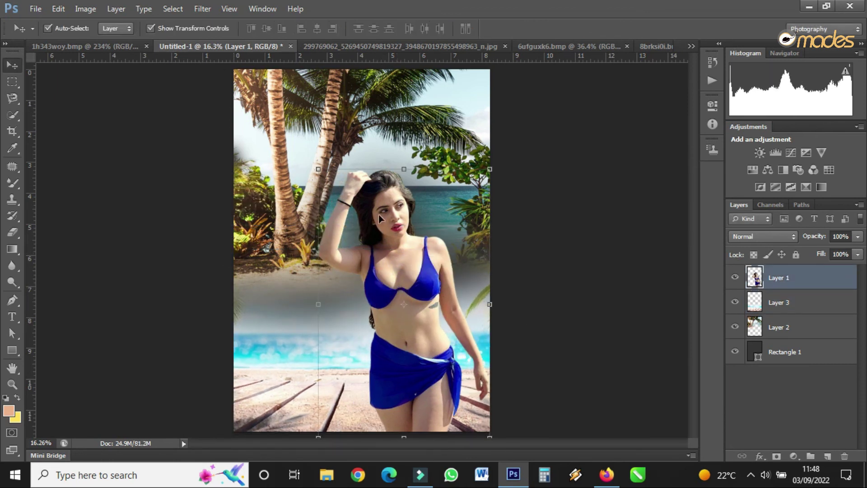
left_click_drag(308, 138, 281, 210)
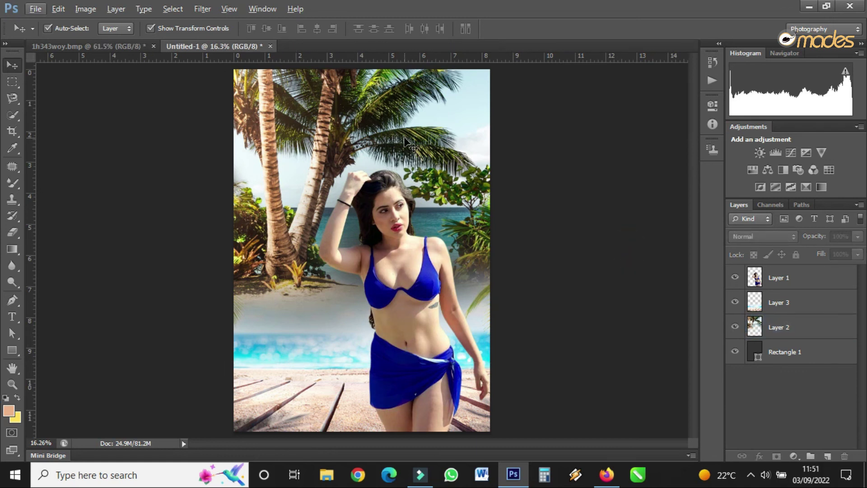
Apply a Gaussian Blur with a radius of 4.4 pixels to the palm-tree image on Layer 2.
left_click(404, 139)
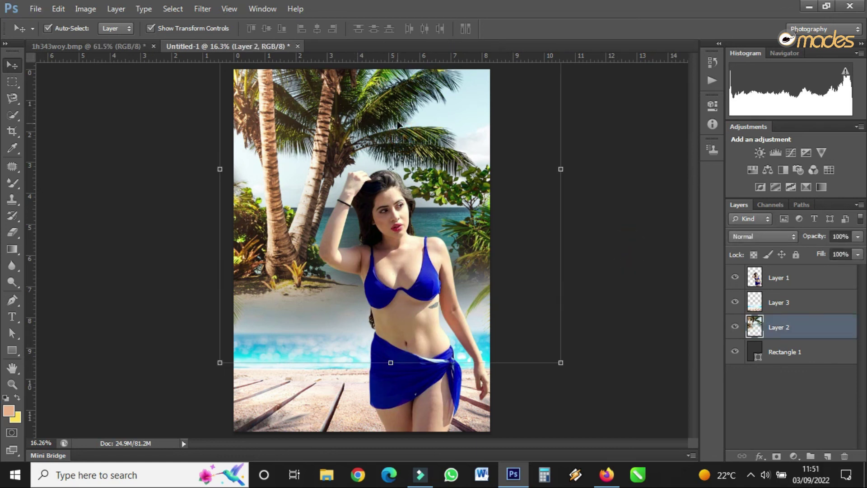
left_click(203, 9)
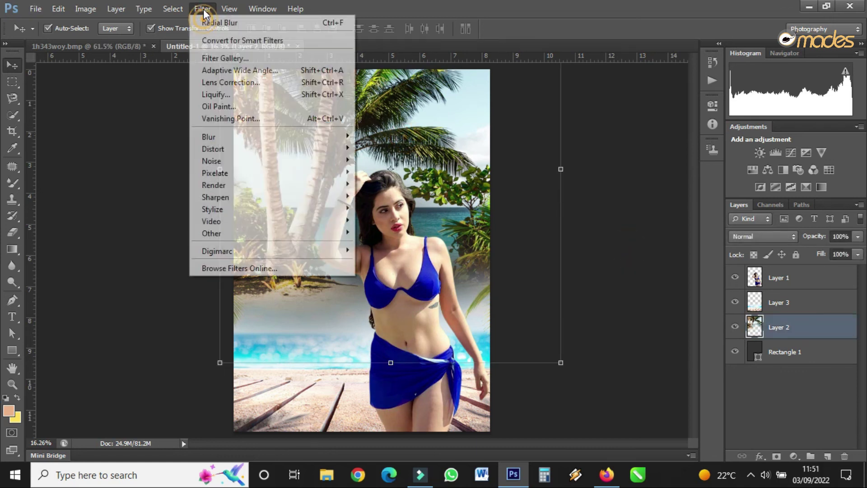
mouse_move(265, 142)
left_click(384, 226)
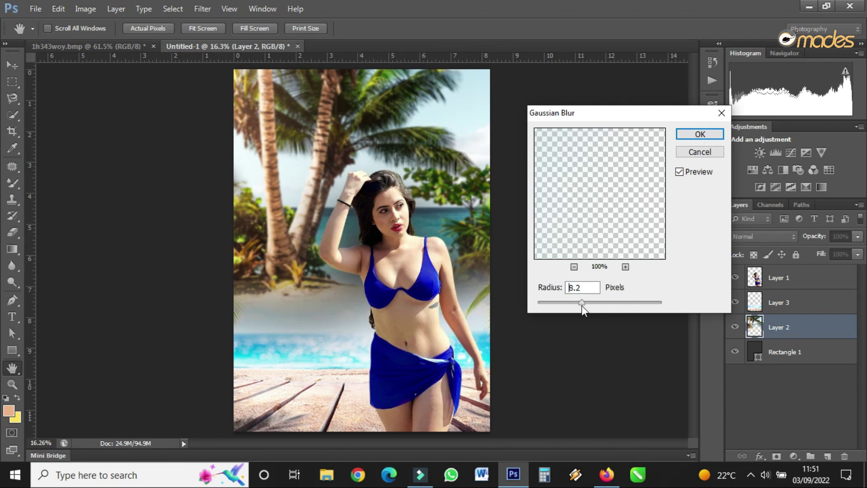
left_click_drag(576, 306, 566, 305)
left_click(700, 134)
key("v")
Apply a Gaussian Blur with a radius of 4.3 pixels to the plank beach image on Layer 3 and deselect it.
left_click(335, 409)
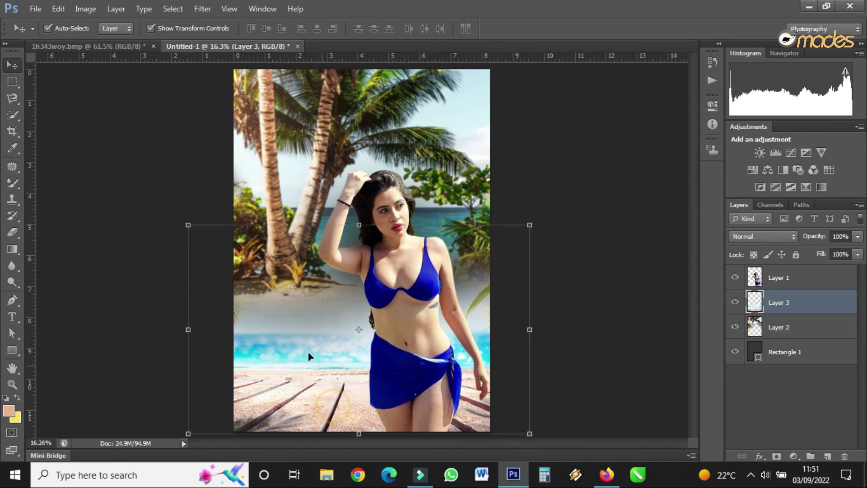
left_click(203, 8)
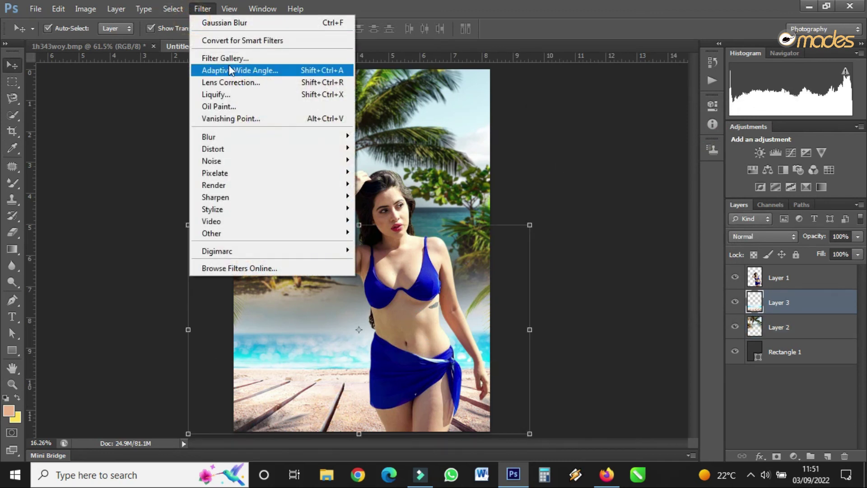
mouse_move(233, 145)
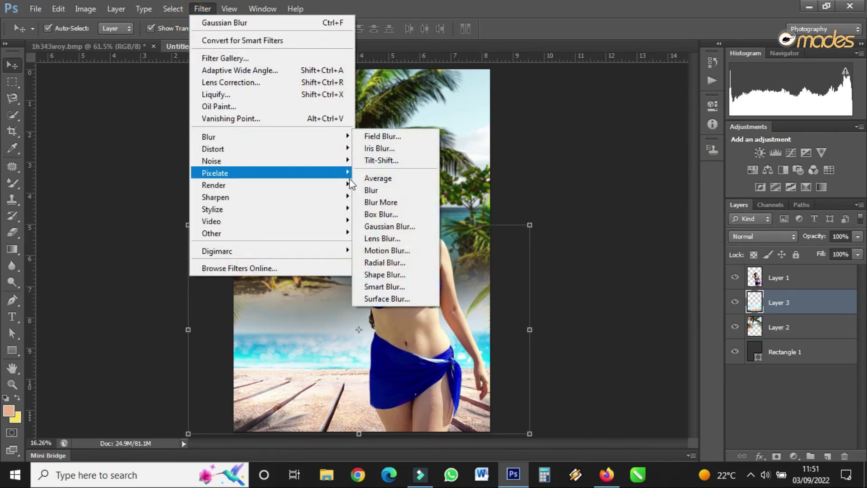
left_click(387, 224)
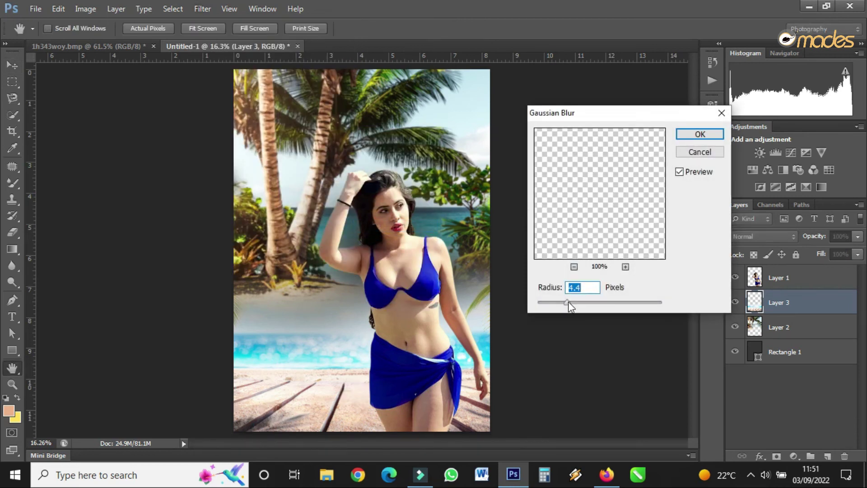
left_click_drag(568, 302, 566, 302)
left_click(699, 135)
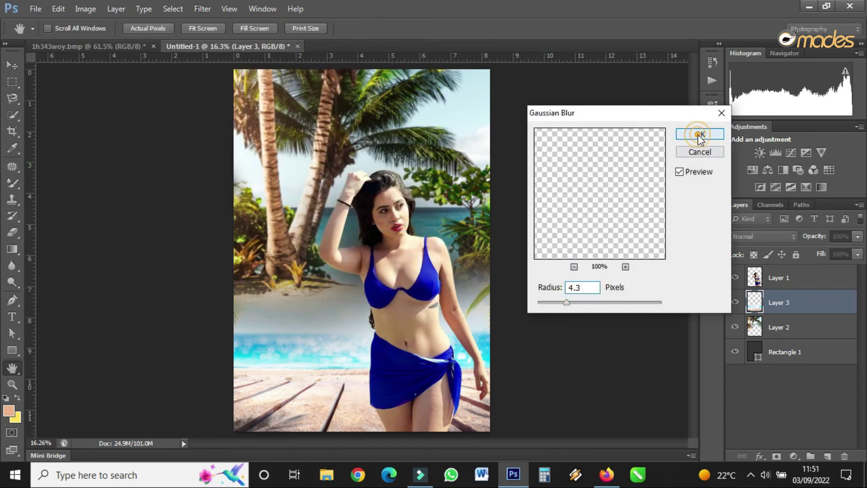
left_click(546, 195)
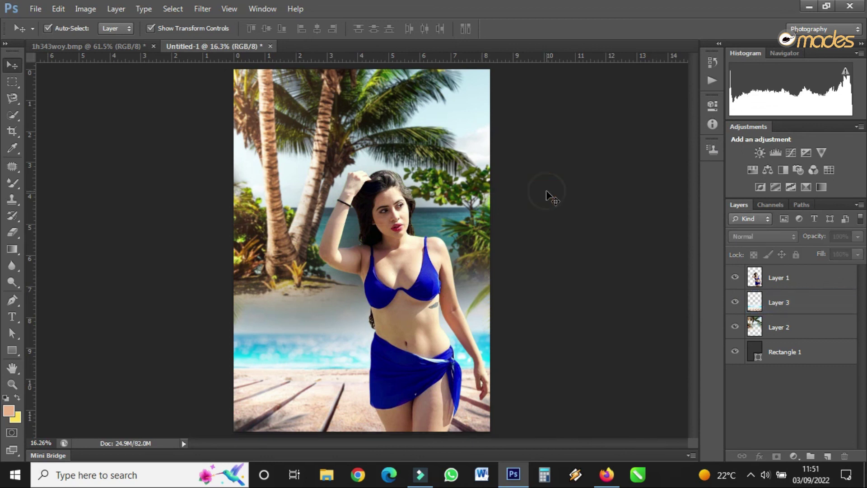
Examine the blurred composite in the full-screen display modes and return to the standard screen mode.
key("f")
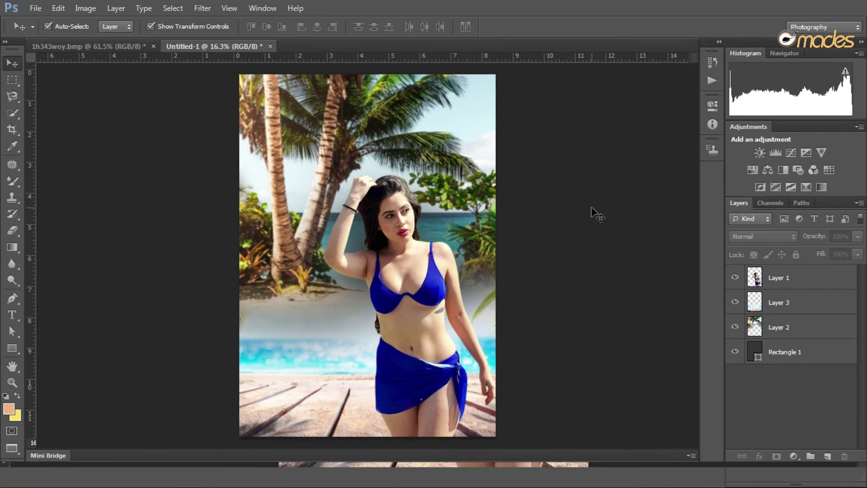
key("f")
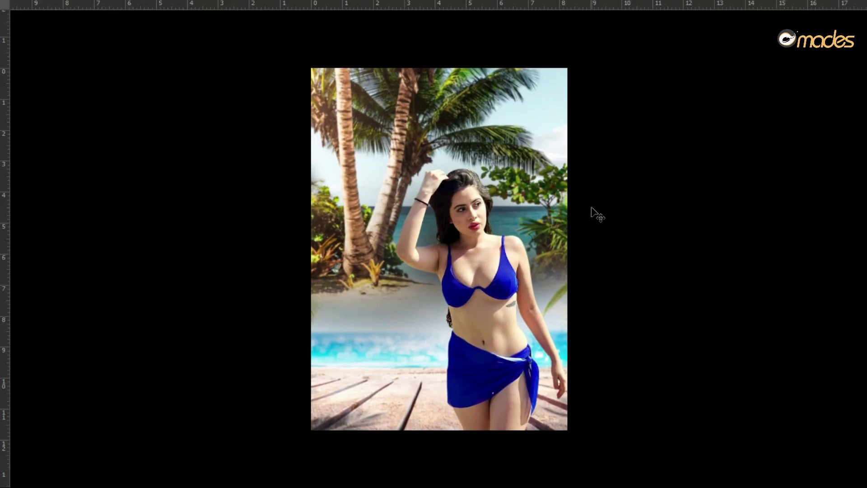
key("f")
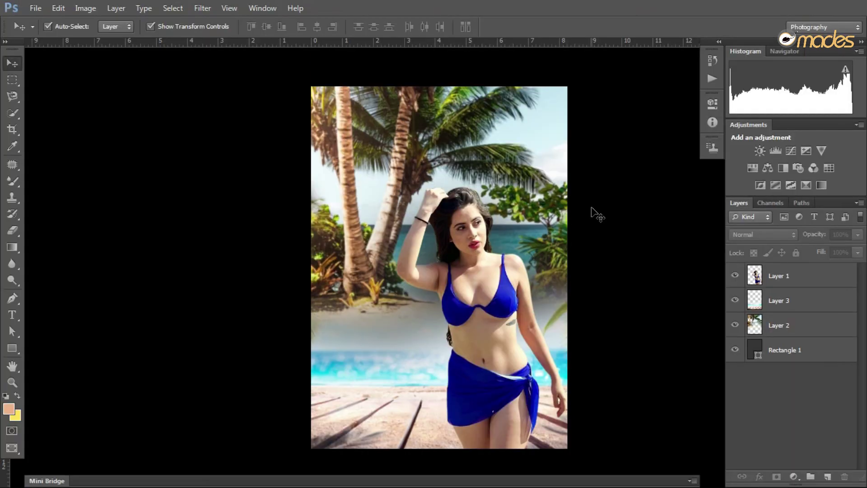
key("f")
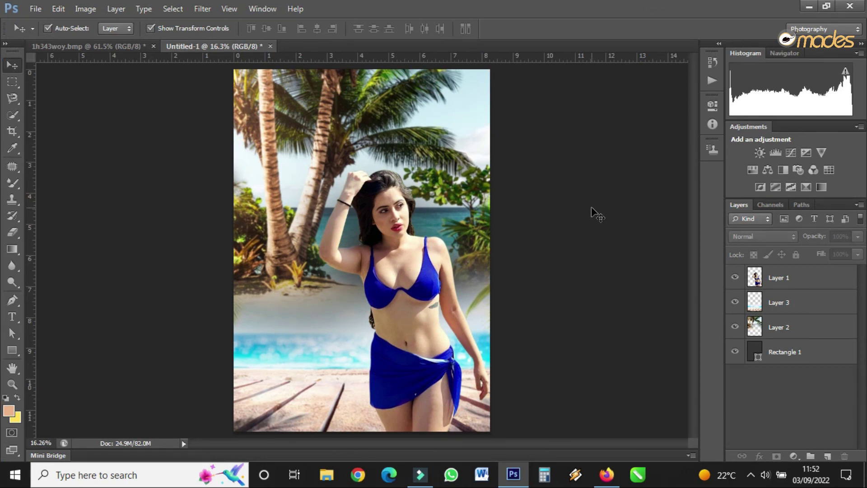
key("f")
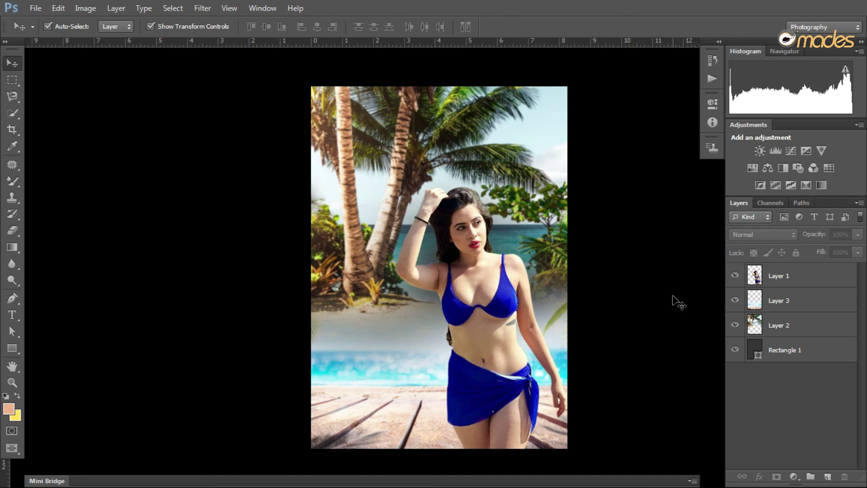
key("f")
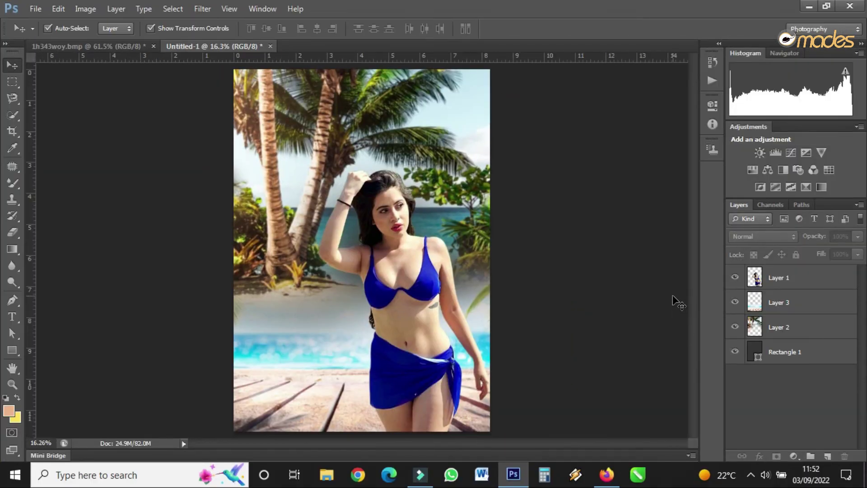